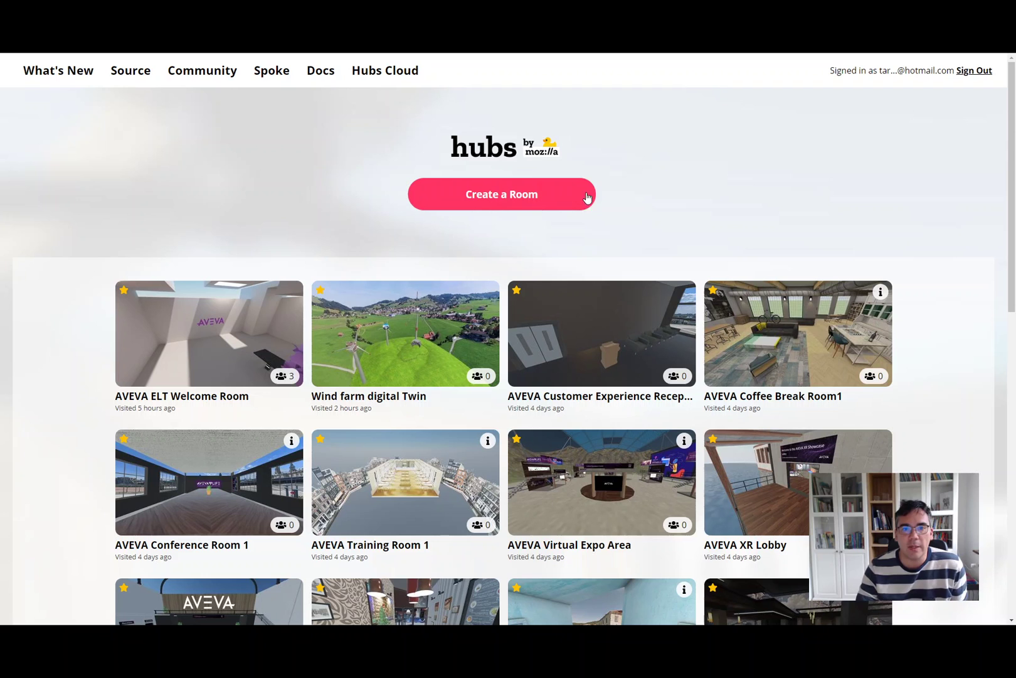
- Go from the Hubs home page to the Spoke projects list and start a new project
key(F11)
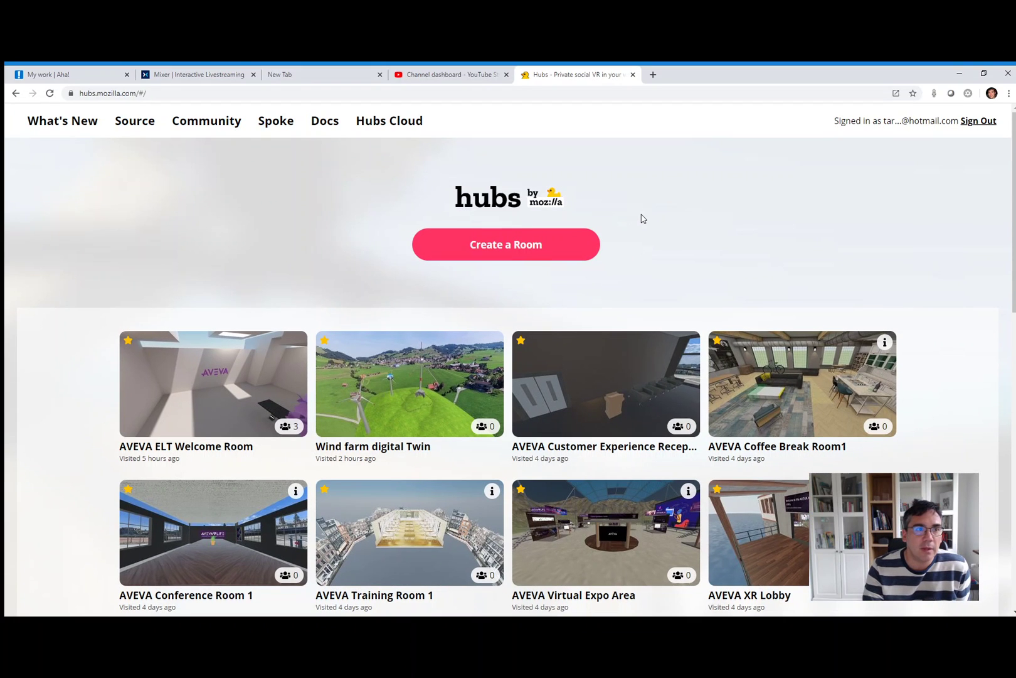
key(F11)
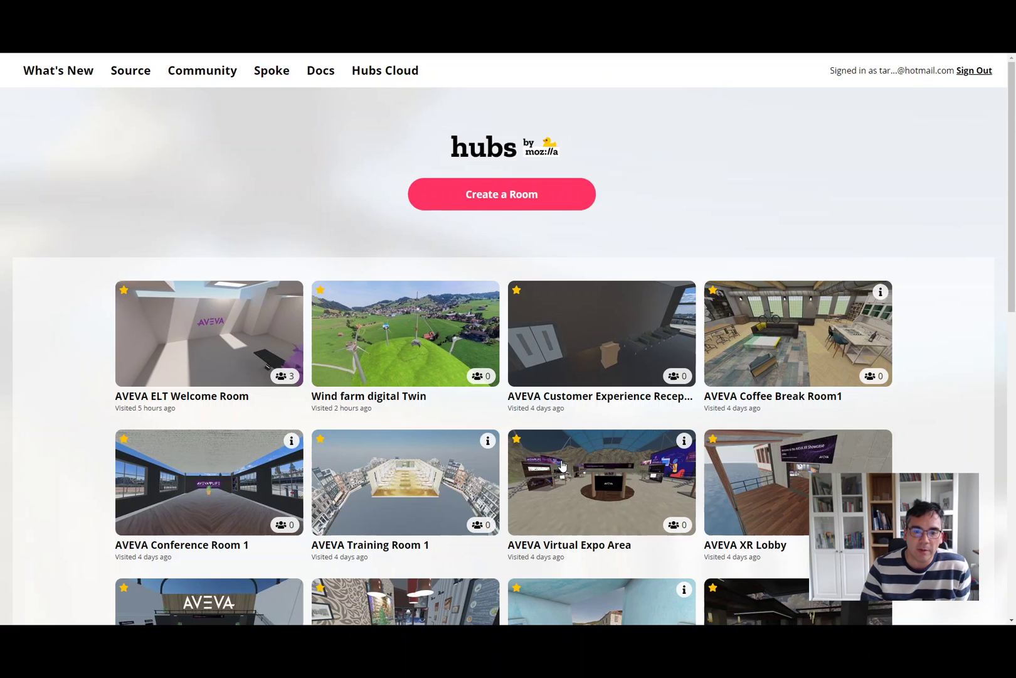
click(272, 71)
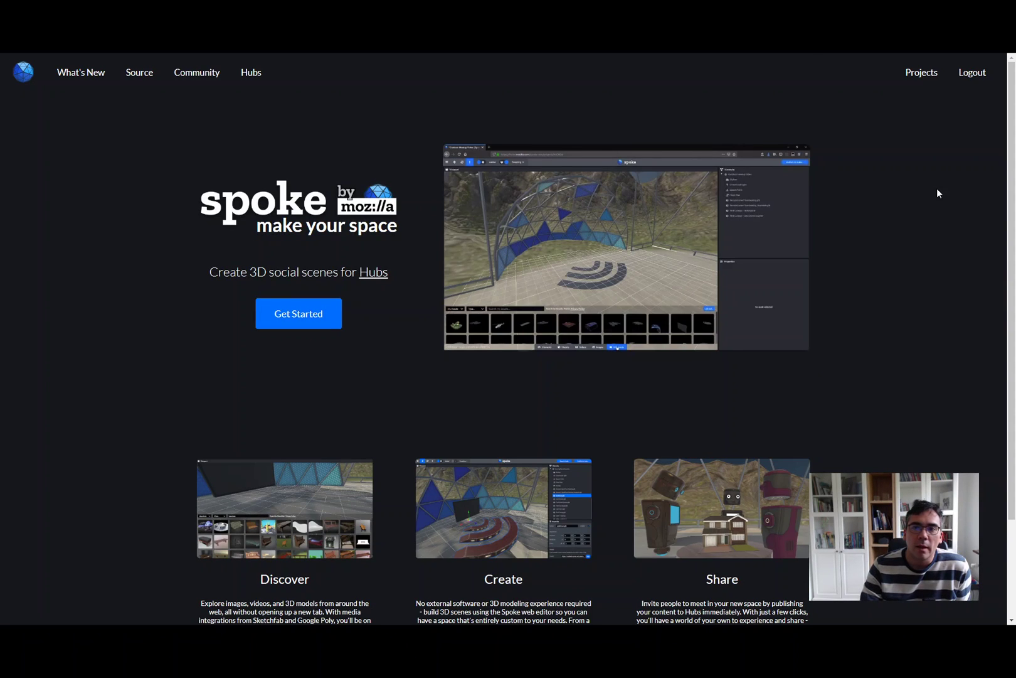
click(919, 76)
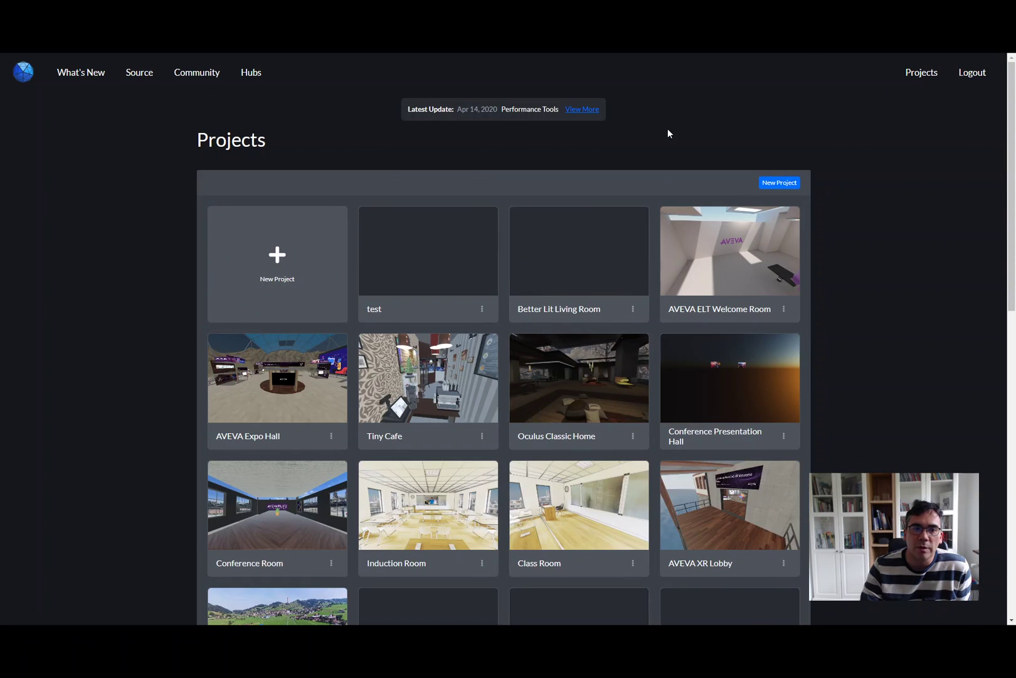
click(278, 260)
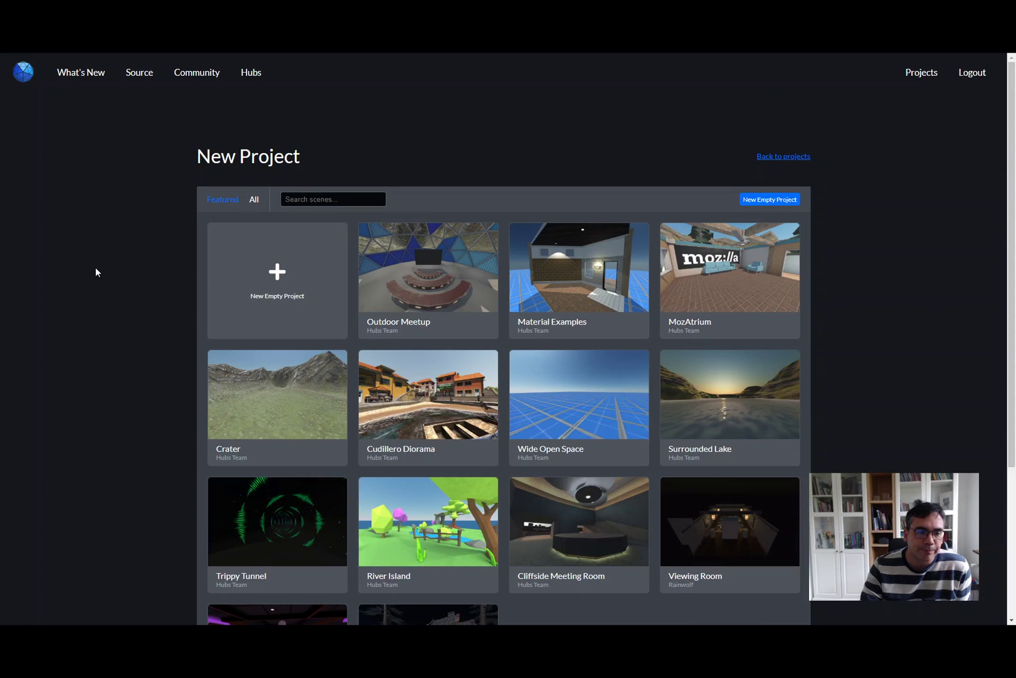
- Browse the featured scene templates and the full collection of scenes available as starting points for a project
scroll(499, 315, down, 3)
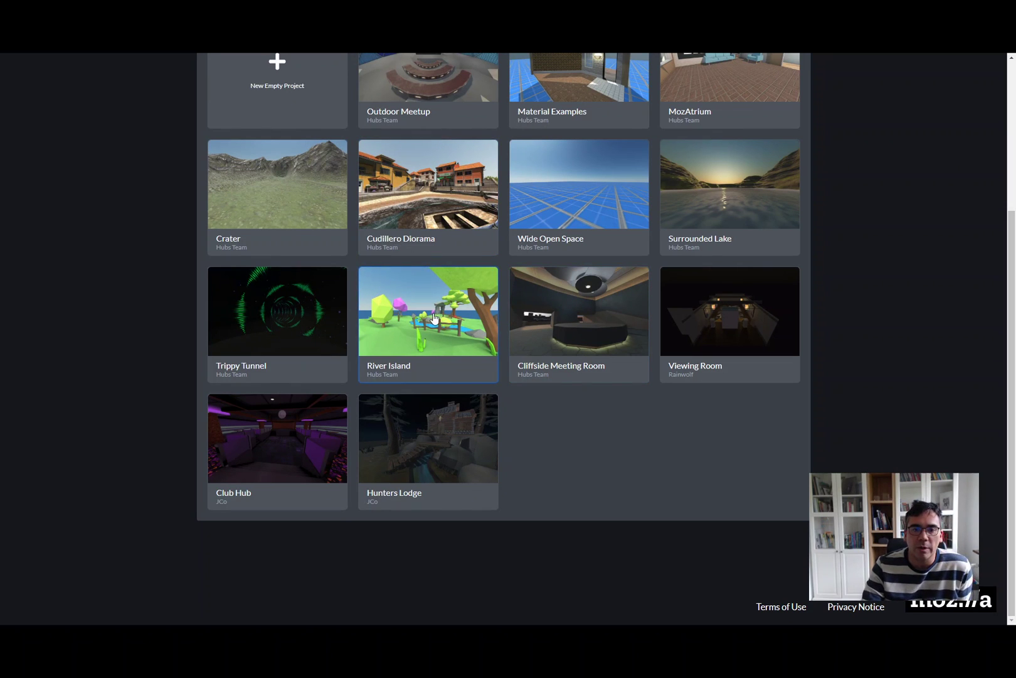
scroll(604, 323, up, 1)
scroll(603, 323, up, 3)
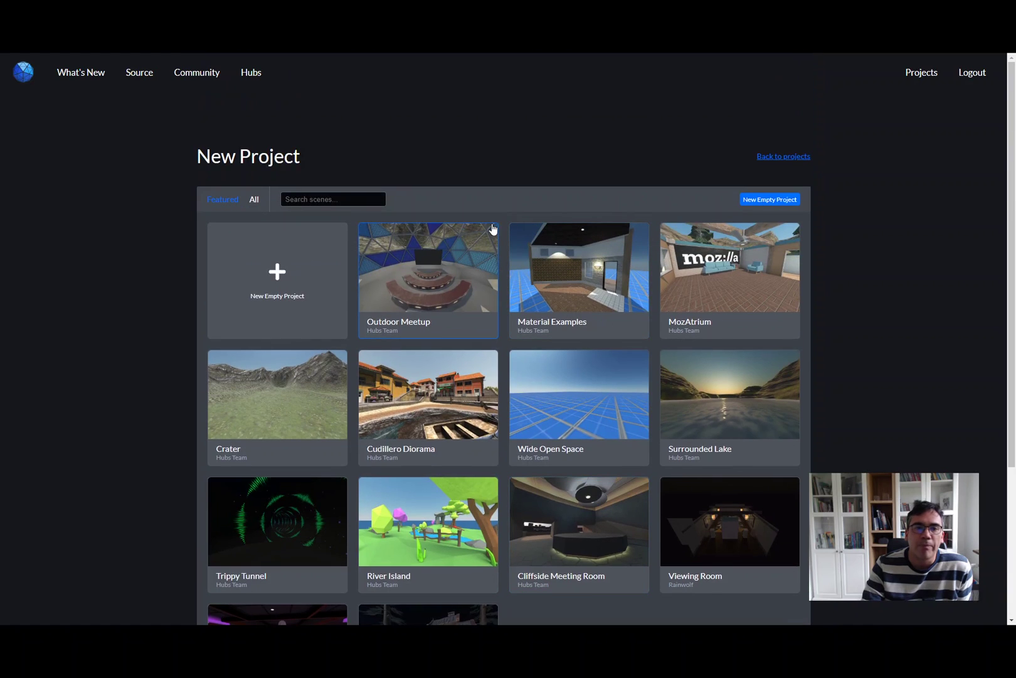
click(254, 200)
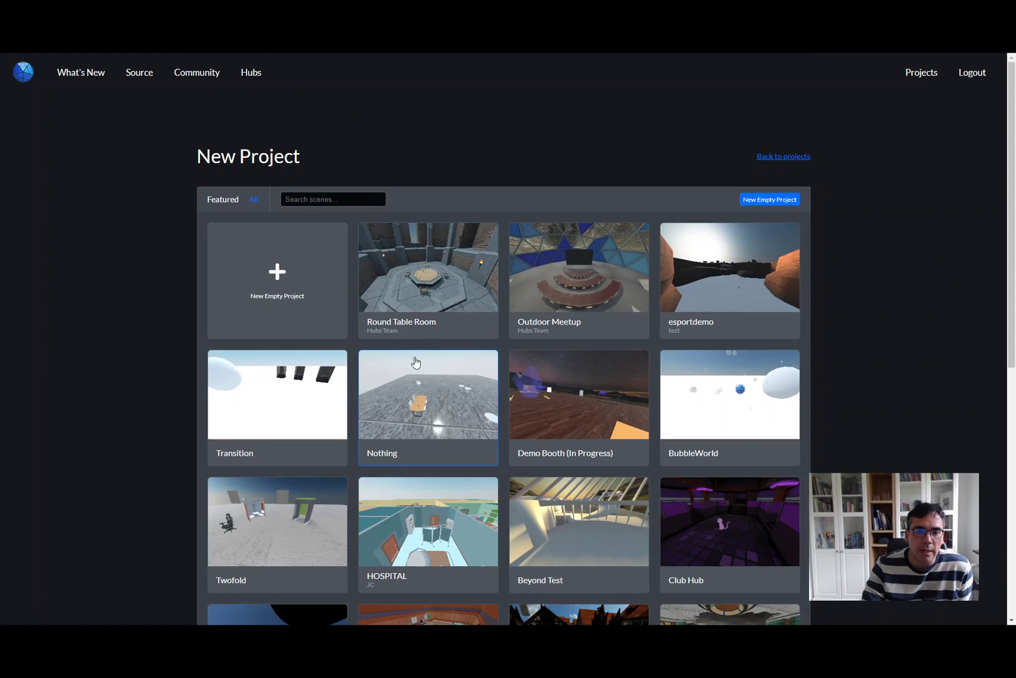
scroll(415, 362, down, 4)
scroll(427, 358, down, 8)
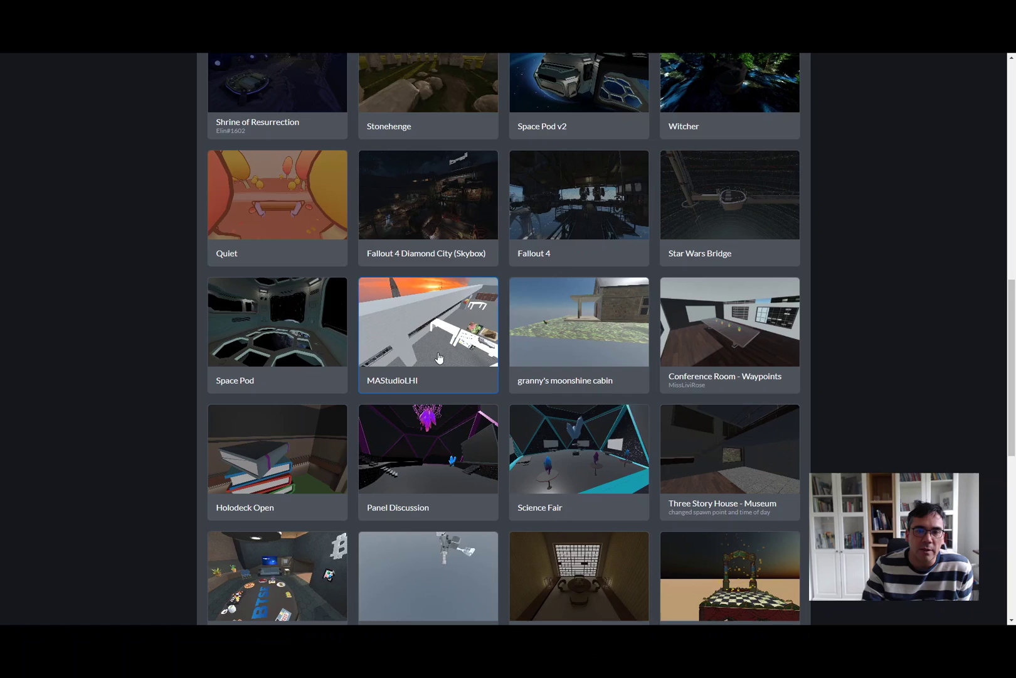
scroll(439, 354, up, 4)
scroll(439, 355, up, 1)
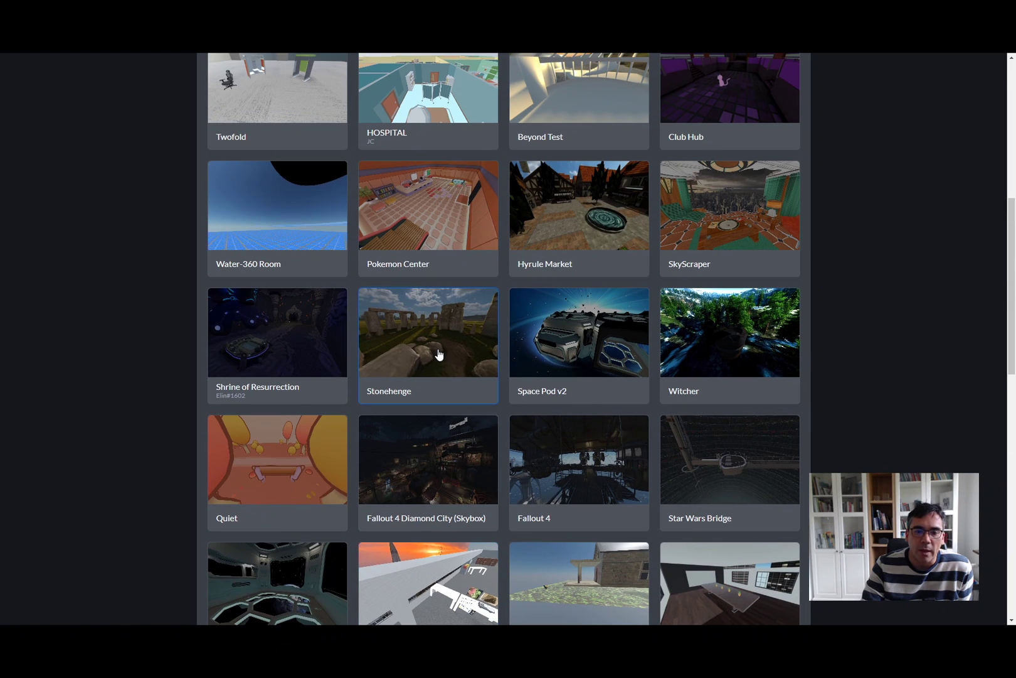
scroll(574, 361, down, 8)
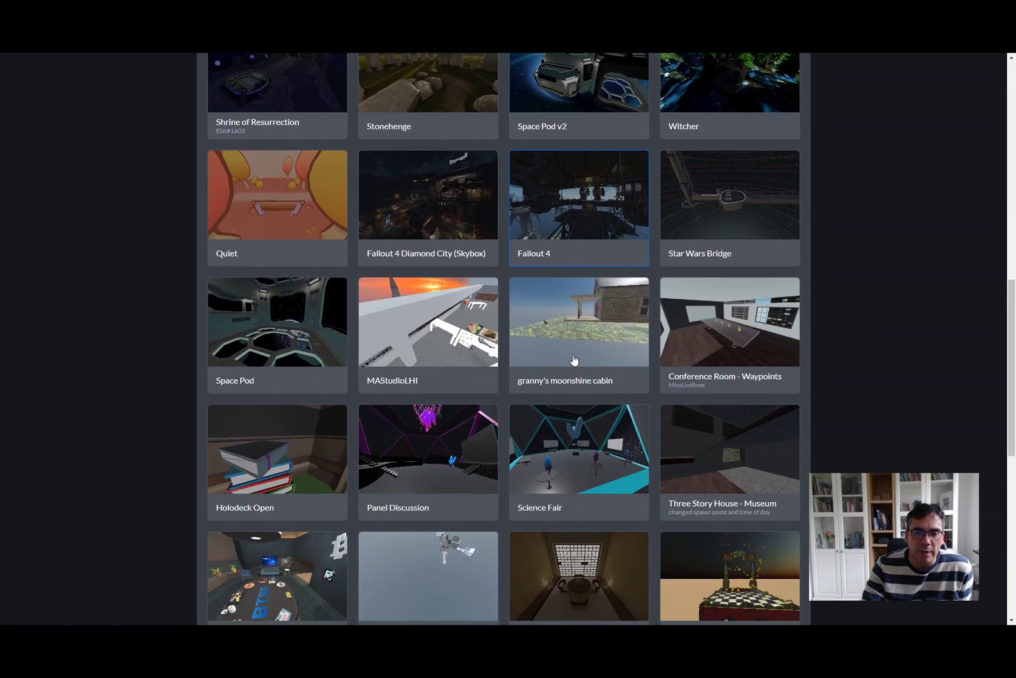
scroll(574, 377, down, 2)
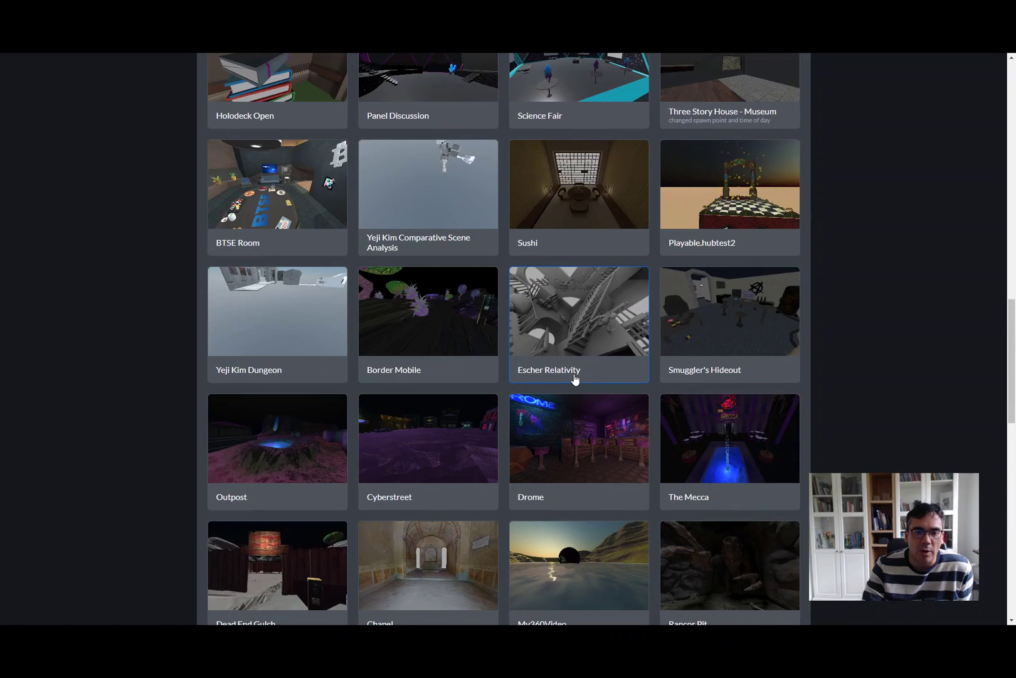
scroll(575, 379, down, 3)
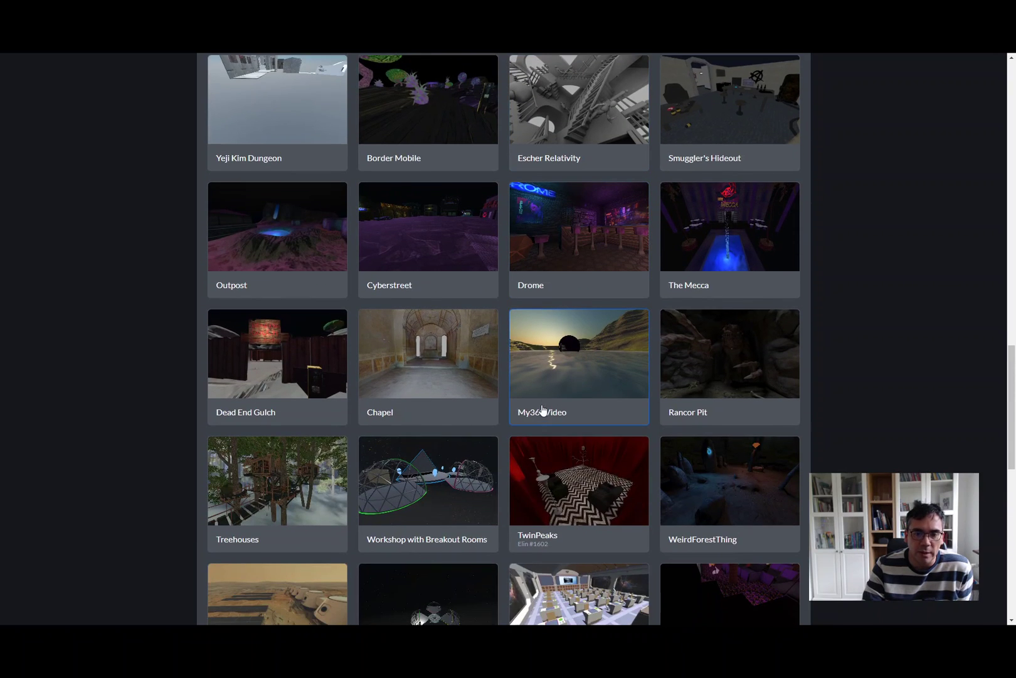
scroll(545, 426, up, 17)
scroll(546, 452, up, 2)
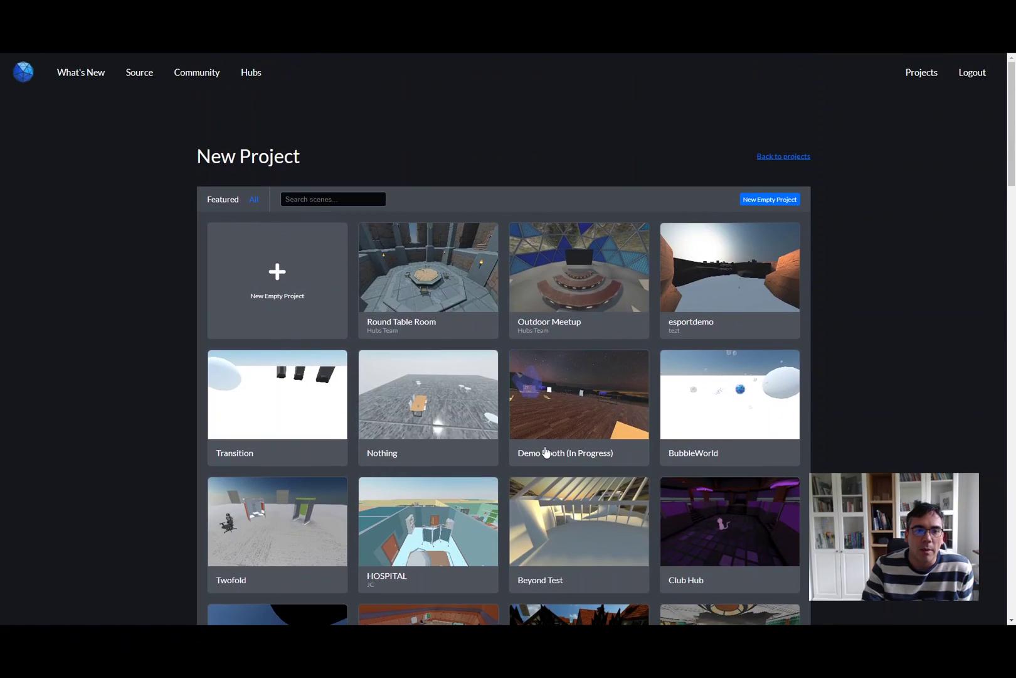
- Create a new empty project and hide its Terrain_Crater1.glb model
click(278, 286)
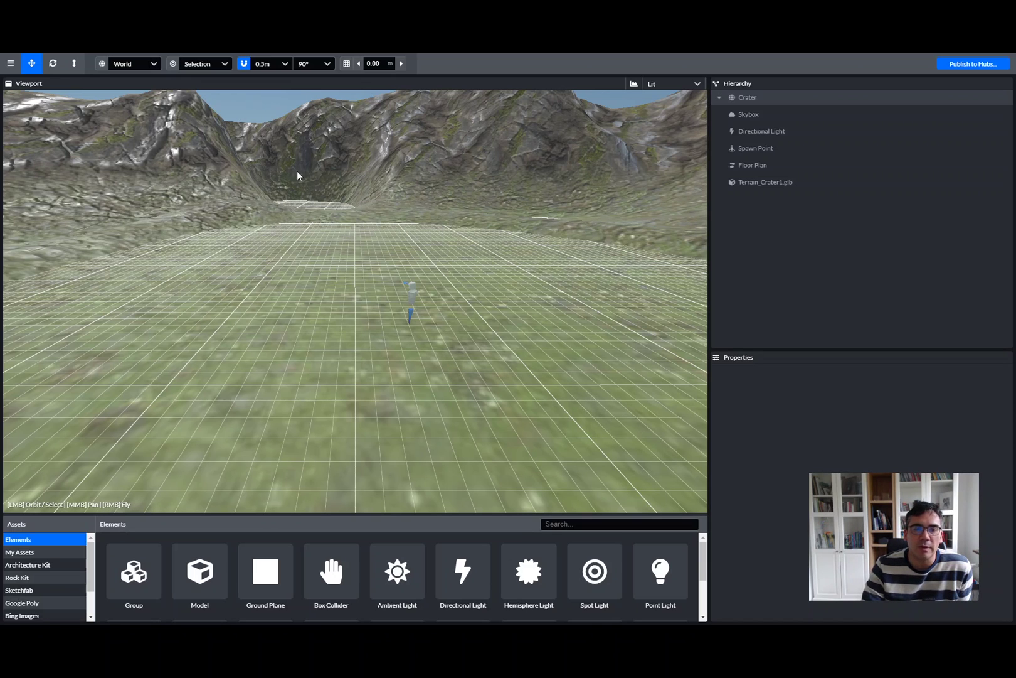
click(414, 295)
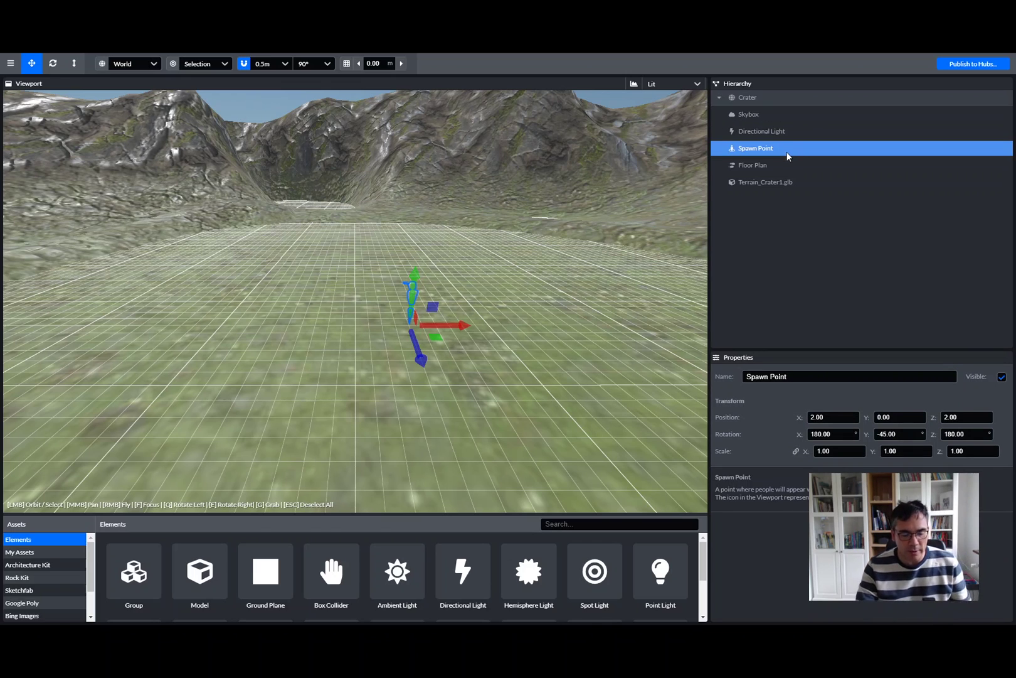
click(558, 173)
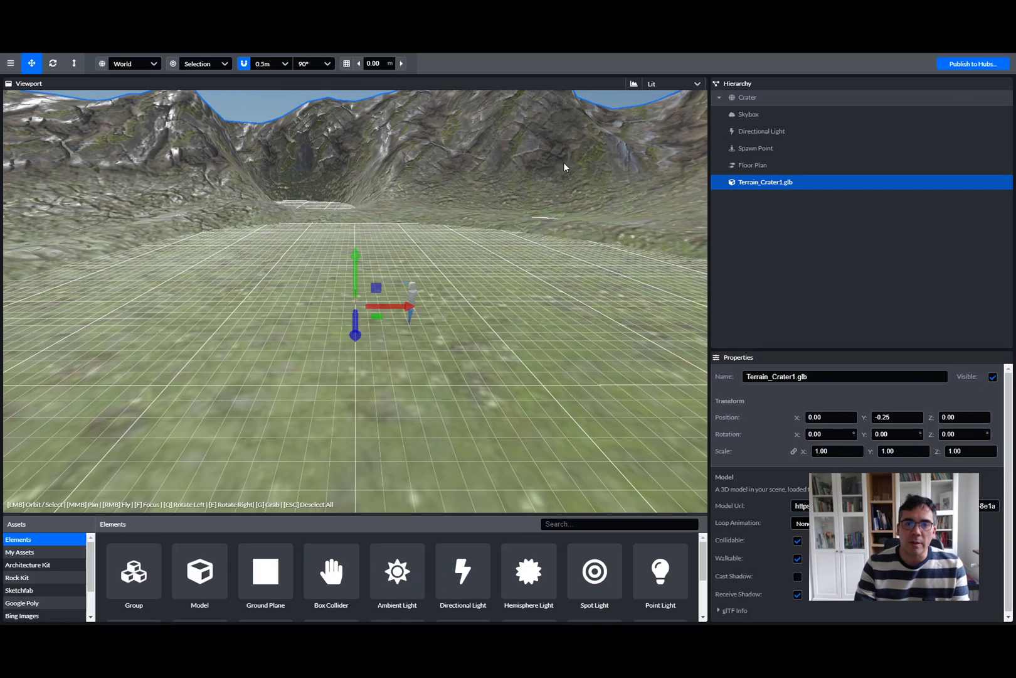
click(993, 377)
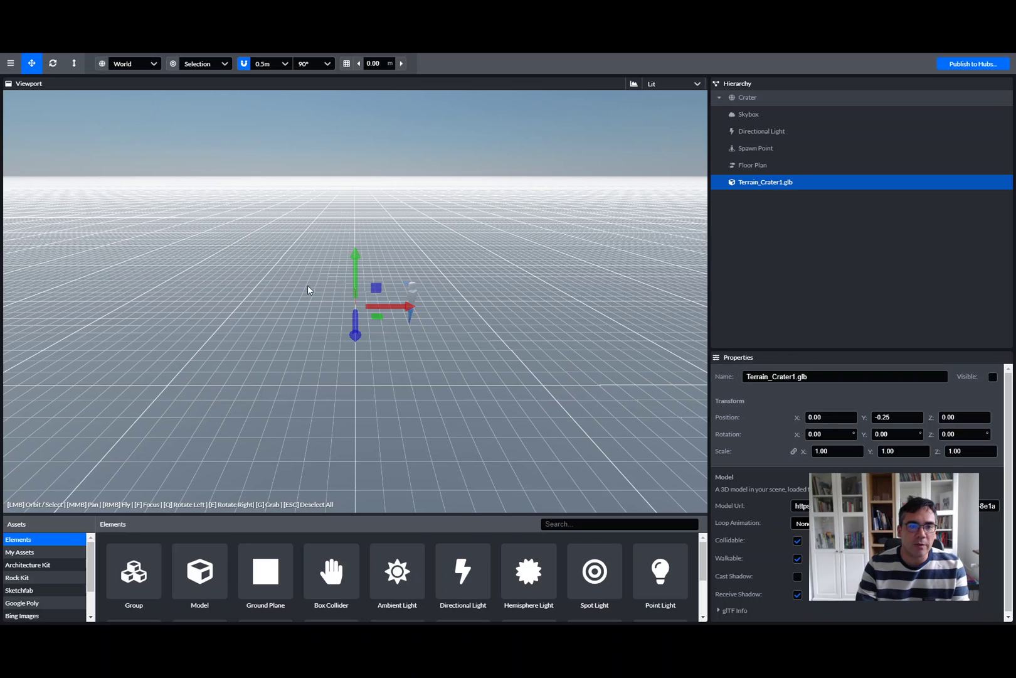
- Orbit and fly around the scene to examine the grid and the spawn point from different angles
drag(317, 281, 461, 310)
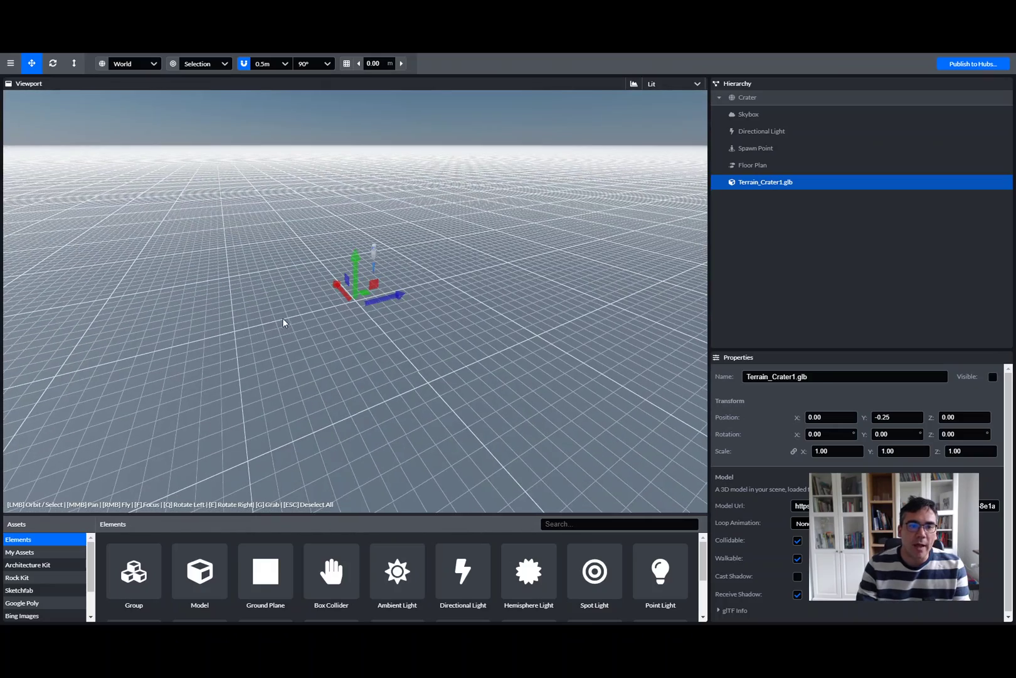
drag(283, 319, 419, 270)
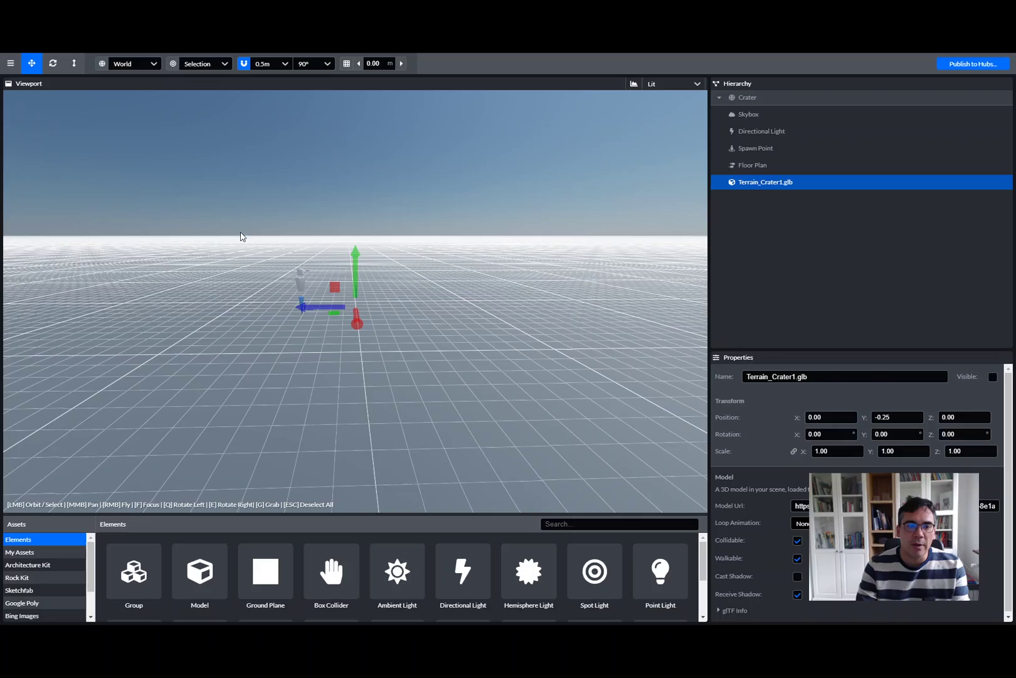
right_drag(234, 227, 276, 276)
key(d)
key(w)
key(w)
key(s)
key(a)
key(w)
key(s)
key(a)
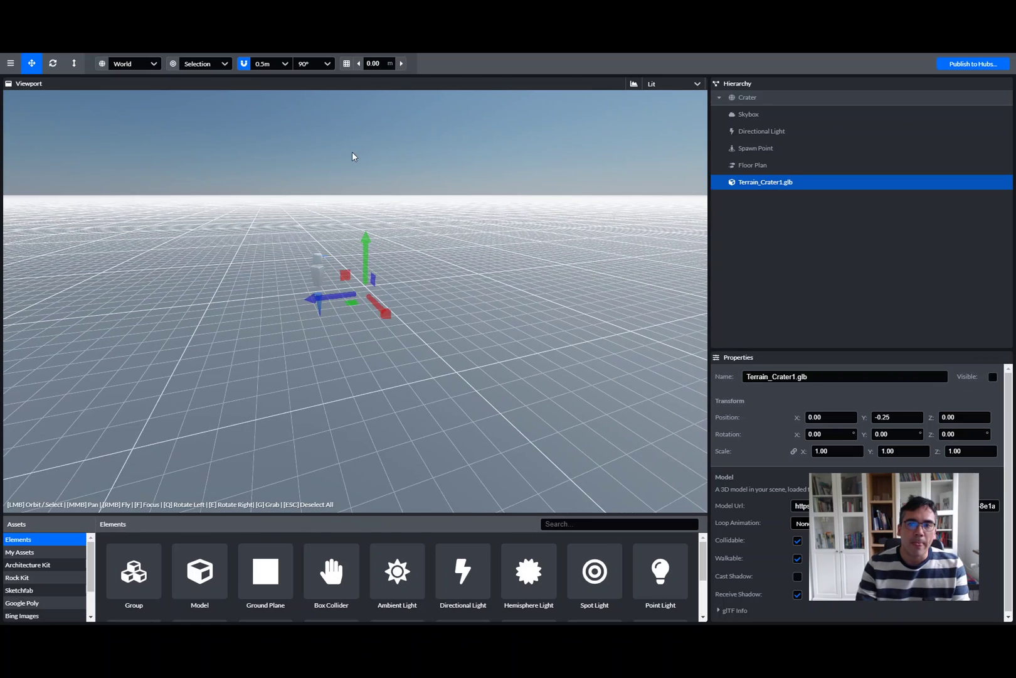
- Inspect the Skybox and Directional Light properties, switching the light's visibility off and back on
click(741, 118)
right_drag(493, 222, 483, 254)
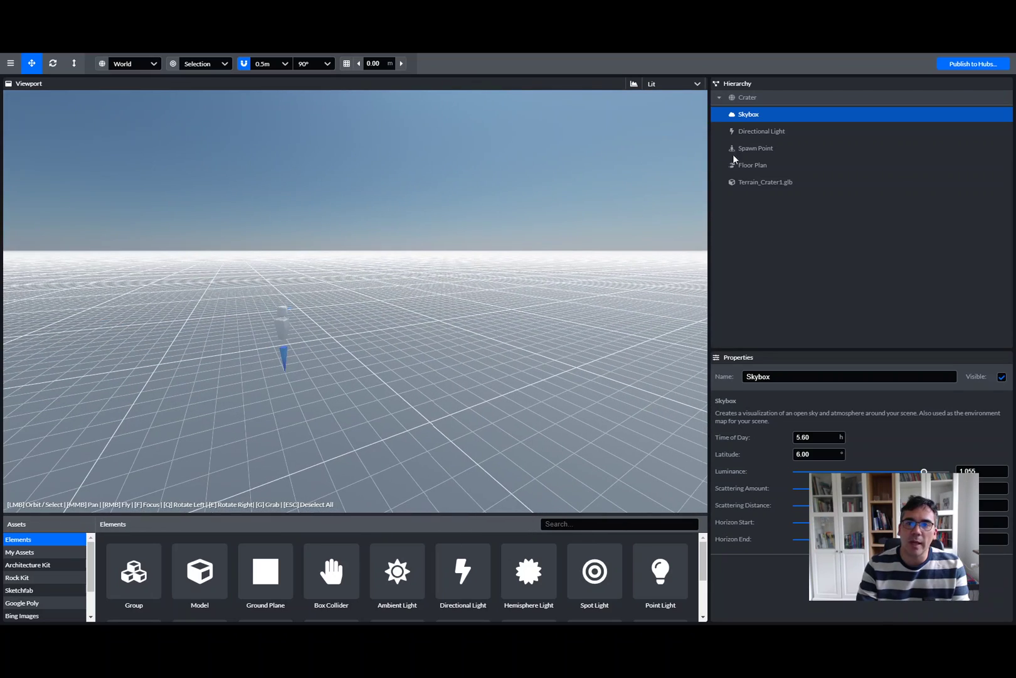
click(748, 137)
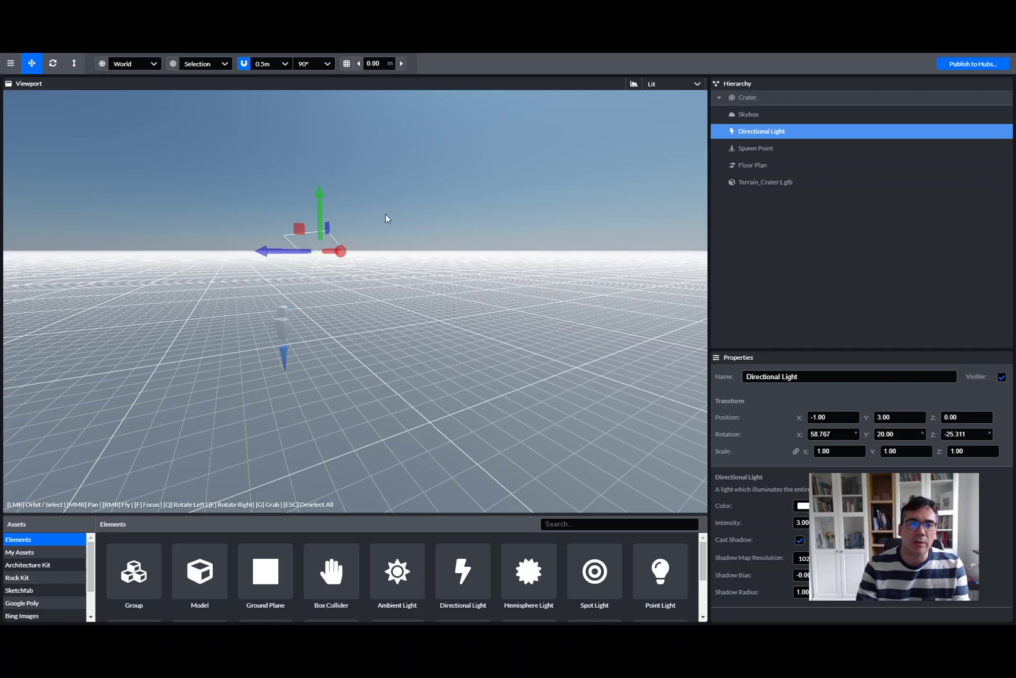
right_drag(386, 214, 352, 252)
key(d)
key(w)
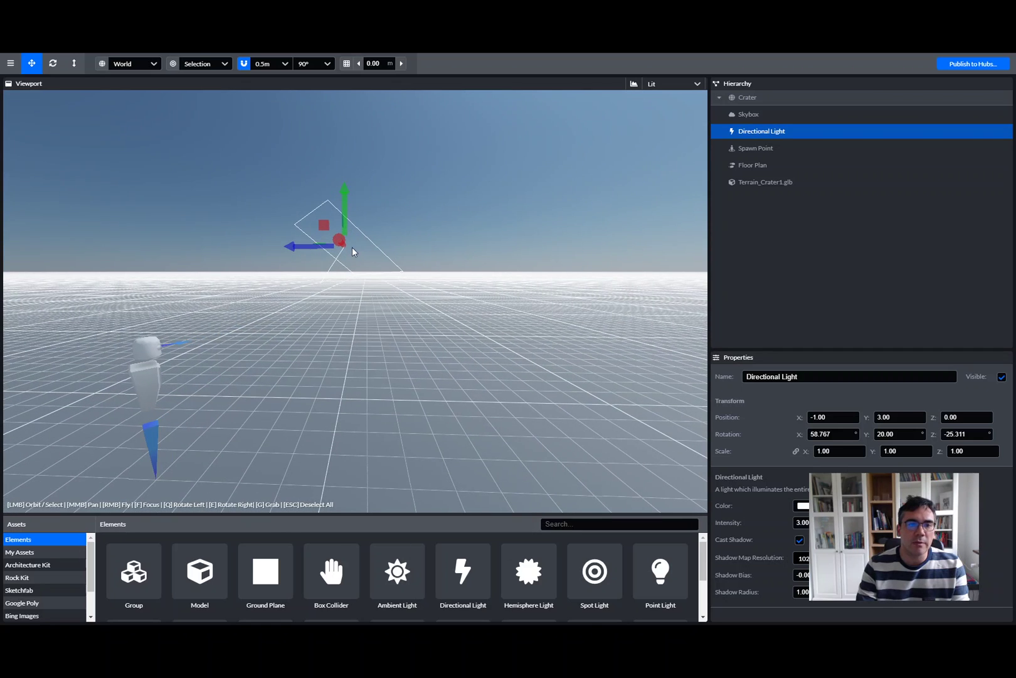
click(1002, 377)
click(1001, 378)
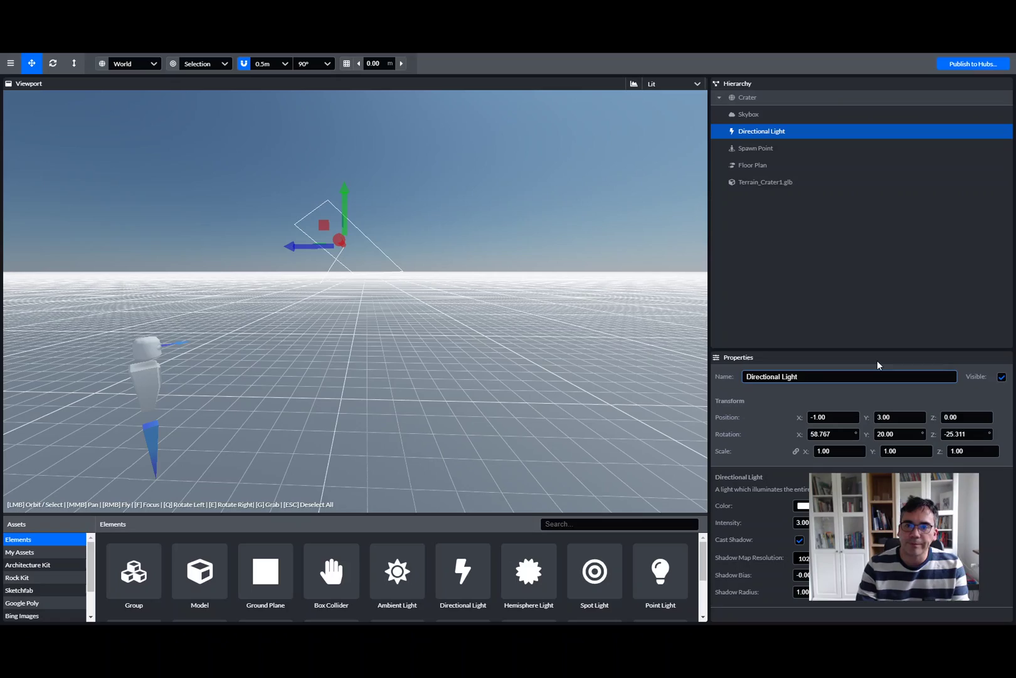
- Enable Auto Cell Size for the Floor Plan
click(755, 167)
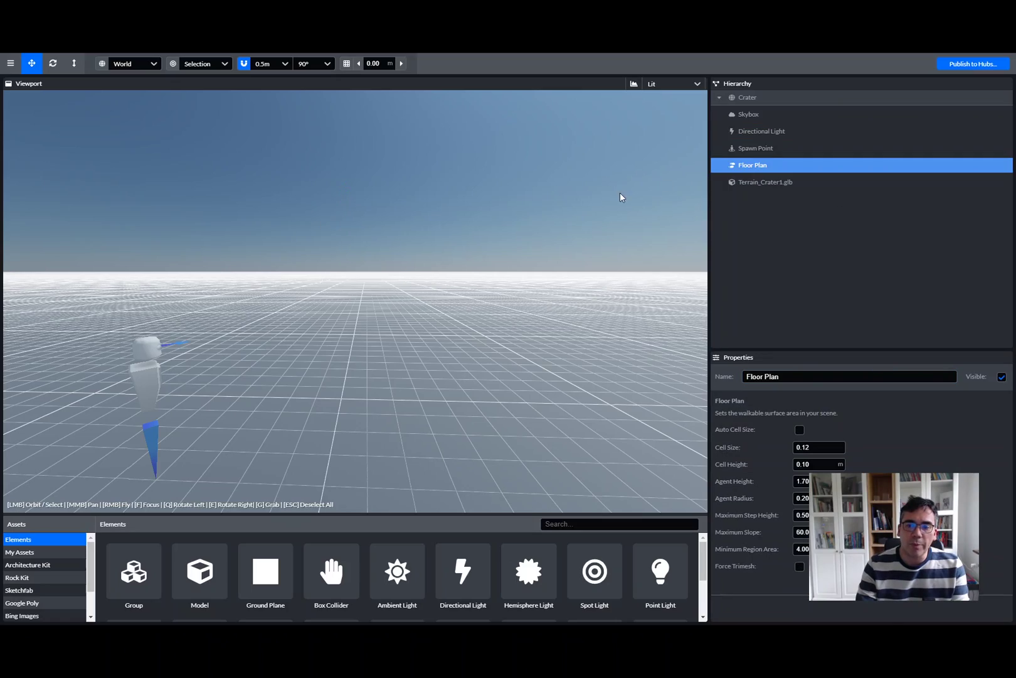
mouse_move(569, 211)
right_down()
mouse_move(188, 219)
mouse_move(251, 264)
mouse_move(364, 219)
mouse_move(602, 223)
mouse_move(564, 215)
right_up()
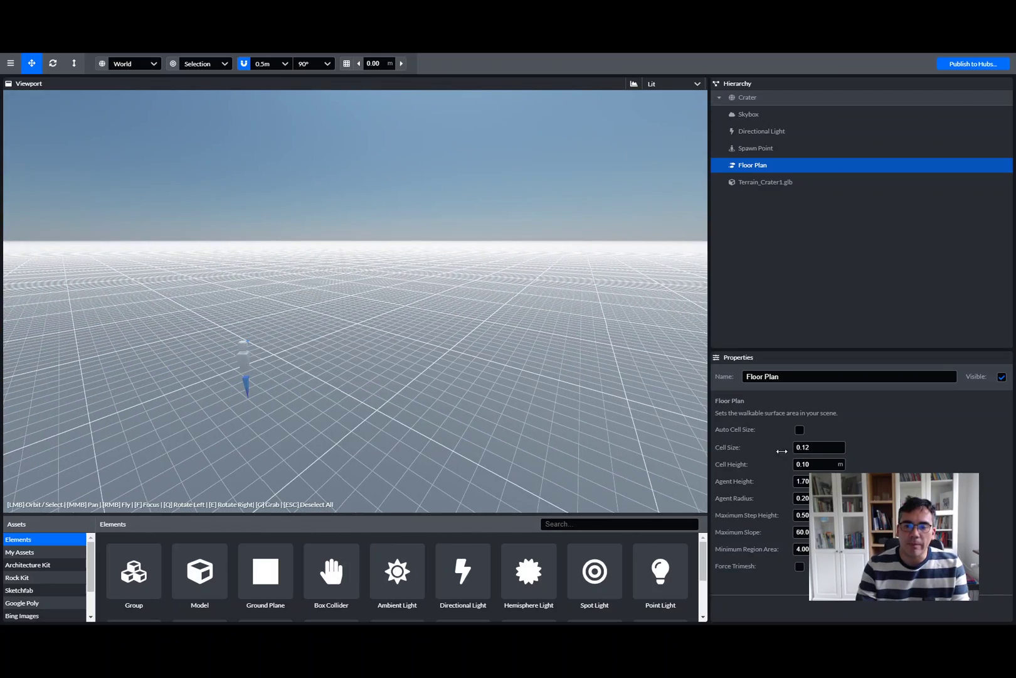
click(805, 445)
click(800, 430)
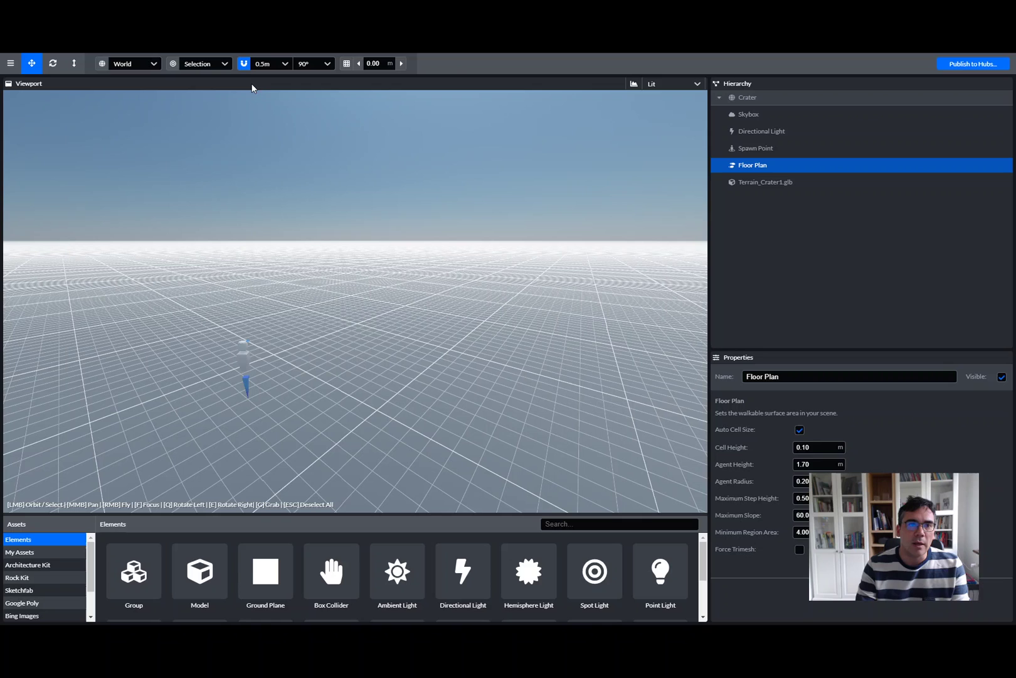
- Try translation snap sizes of 0.125 m and 0.25 m, and set the snap back to 0.5 m
click(280, 65)
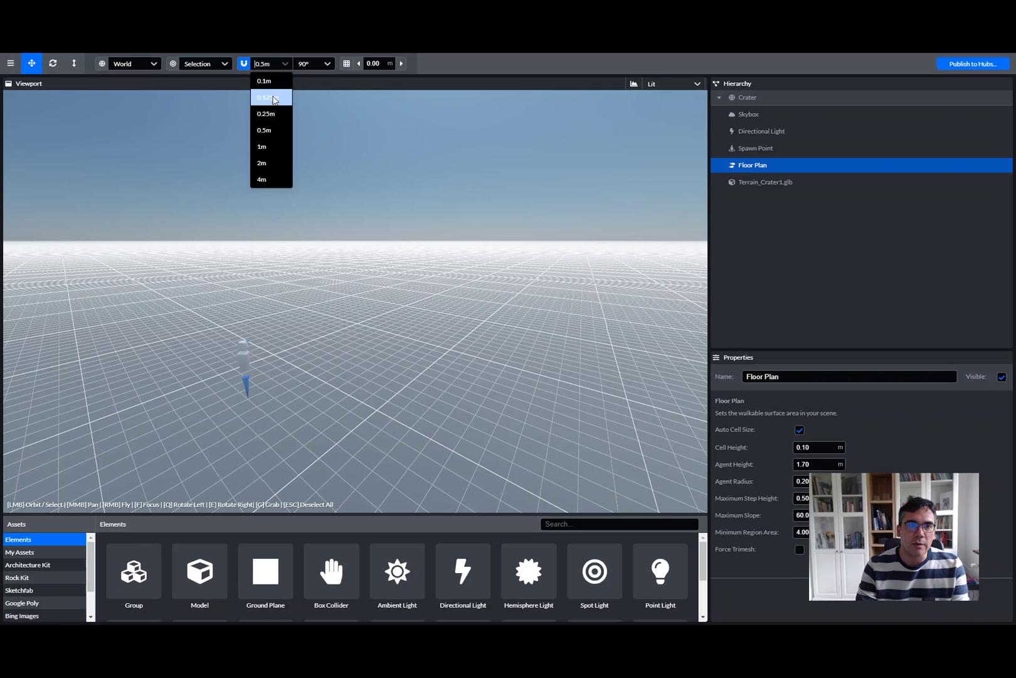
click(274, 99)
click(282, 65)
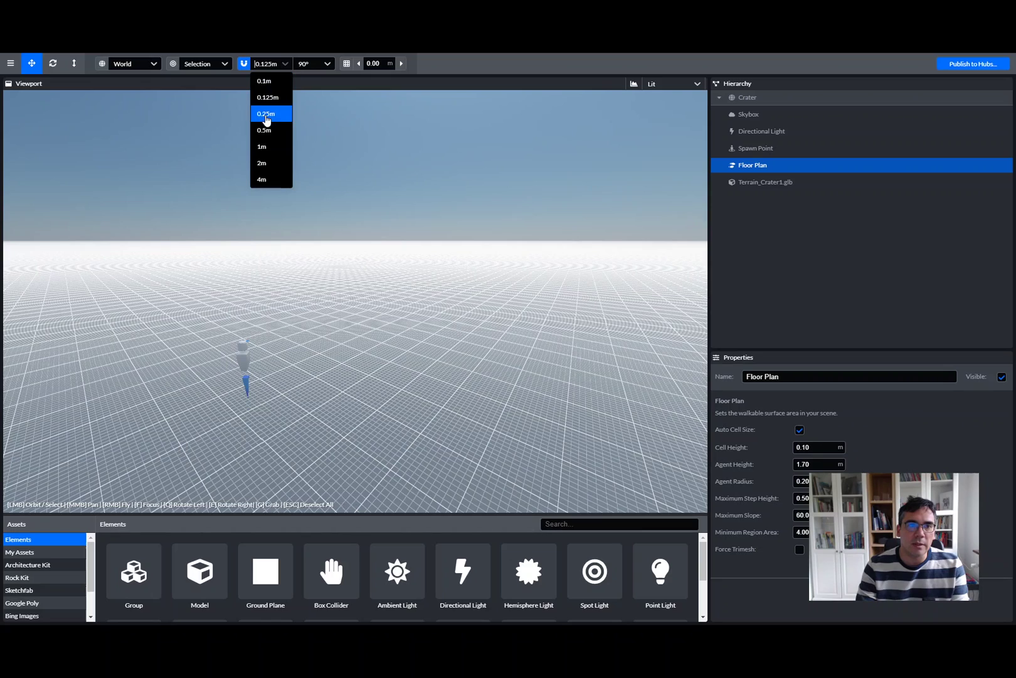
click(266, 114)
click(280, 66)
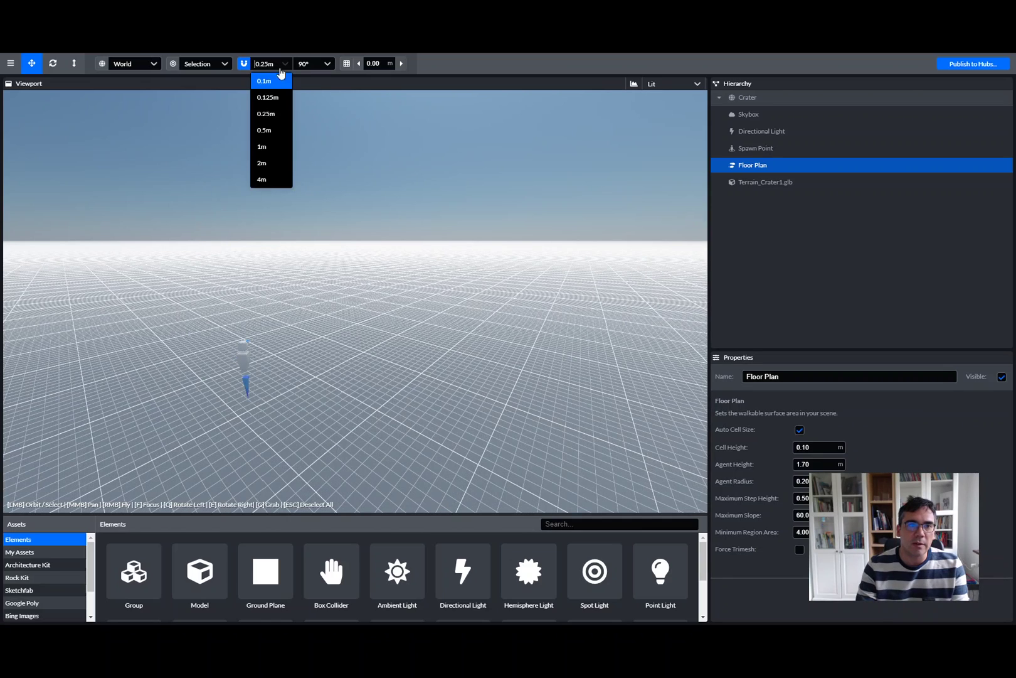
click(264, 131)
drag(338, 337, 338, 334)
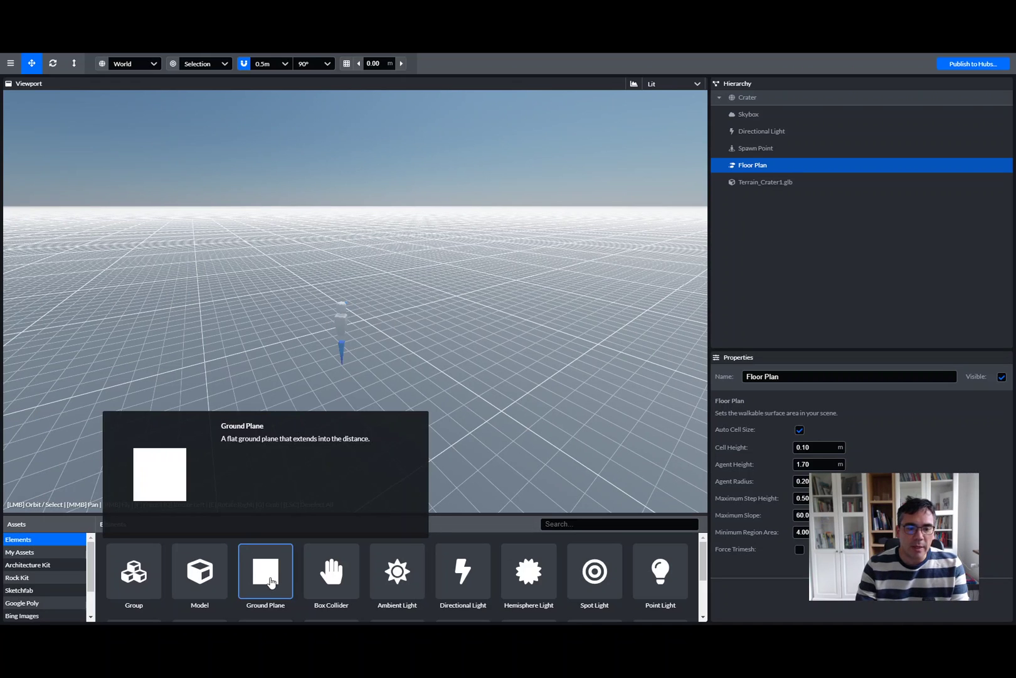
- Look through the available scene elements and their descriptions, including Ground Plane, Spawner, Ambient Light and Box Collider
scroll(452, 573, down, 2)
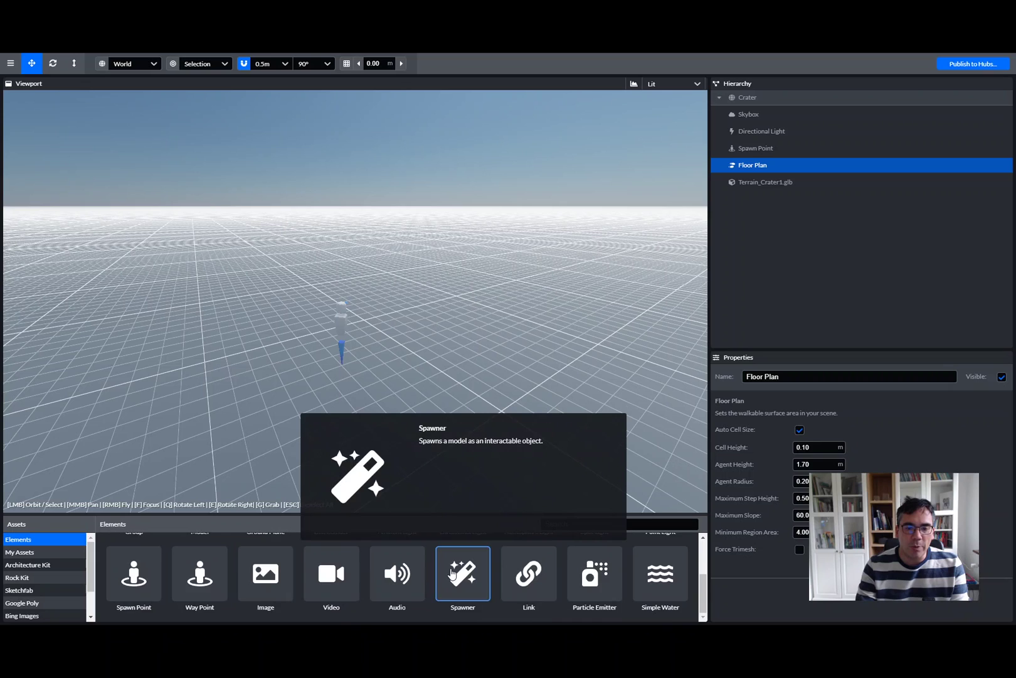
scroll(453, 573, up, 2)
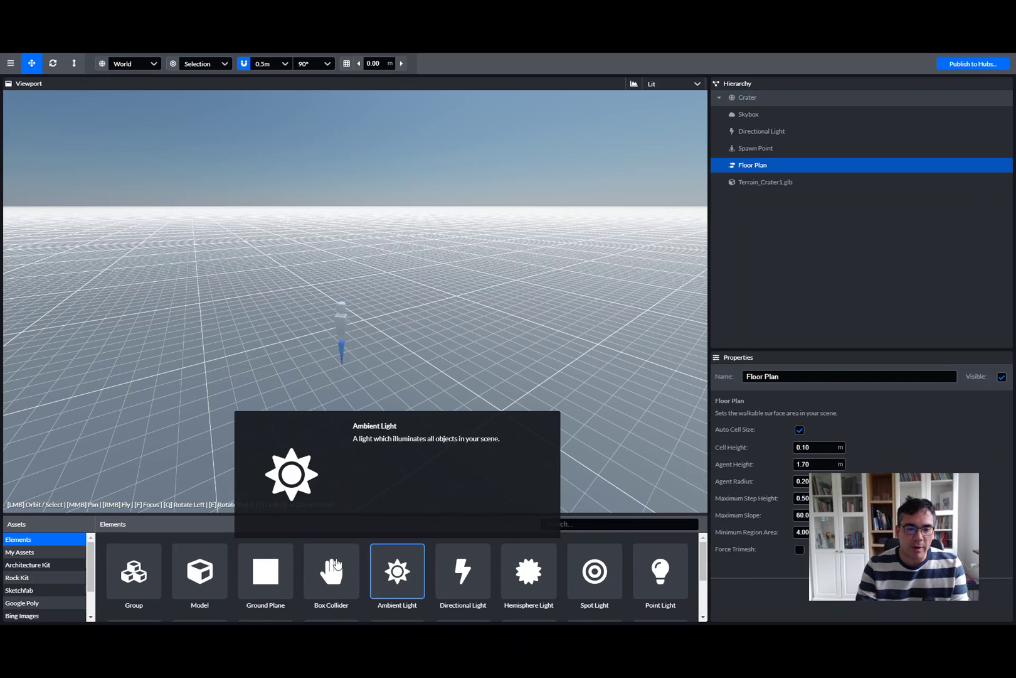
scroll(268, 558, down, 1)
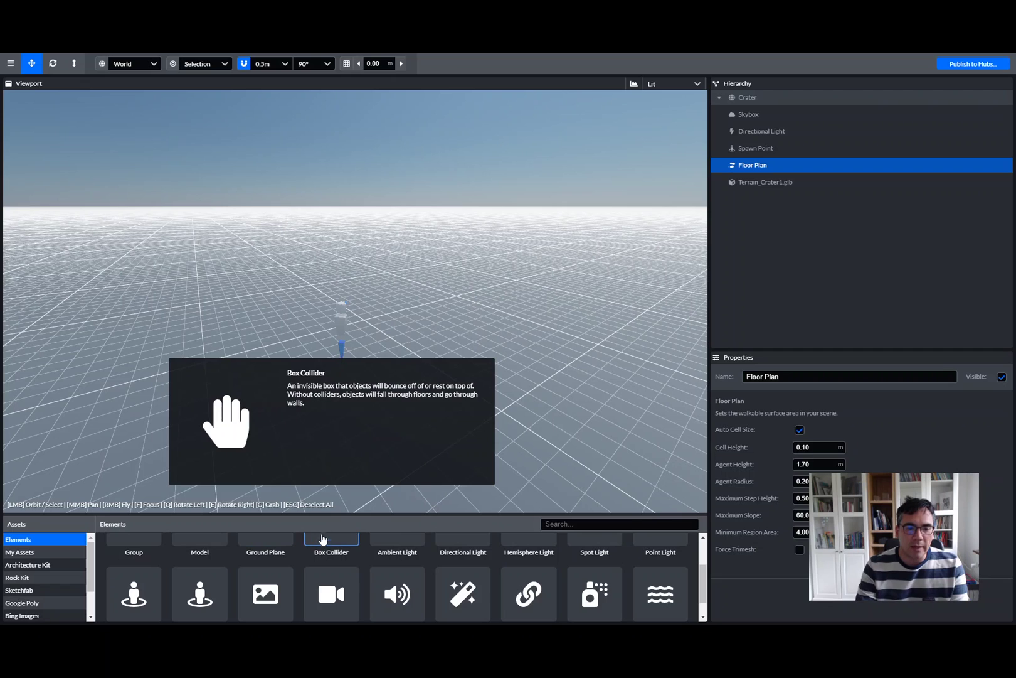
- Add a Box Collider near the spawn point, scale it uniformly to 4.30 and raise it to Y 1.00
drag(322, 538, 375, 348)
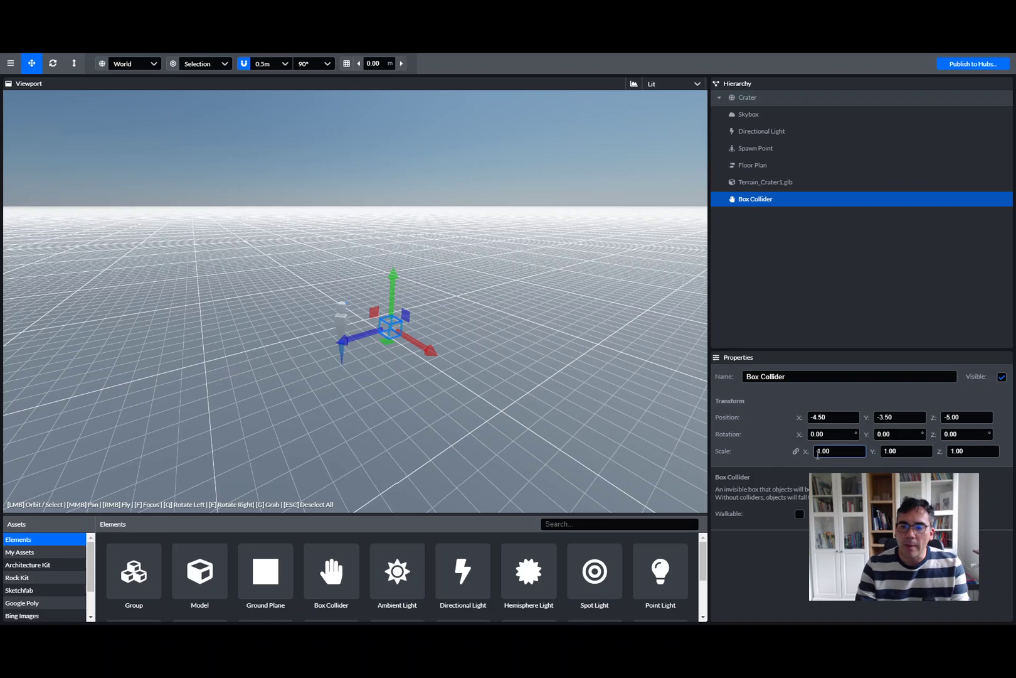
drag(806, 452, 901, 455)
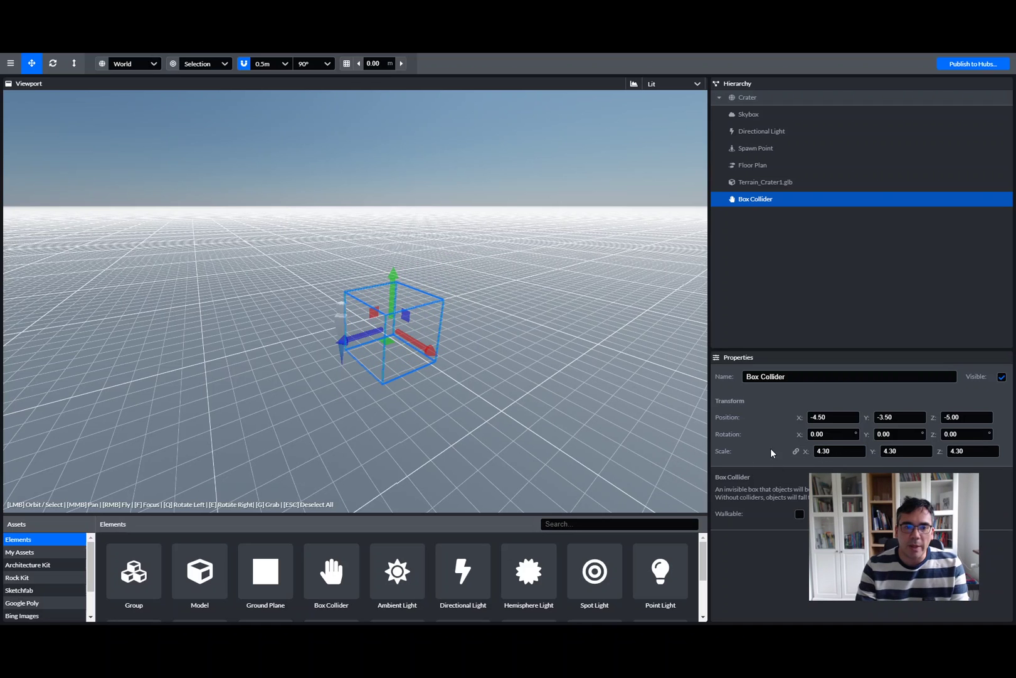
drag(540, 412, 502, 364)
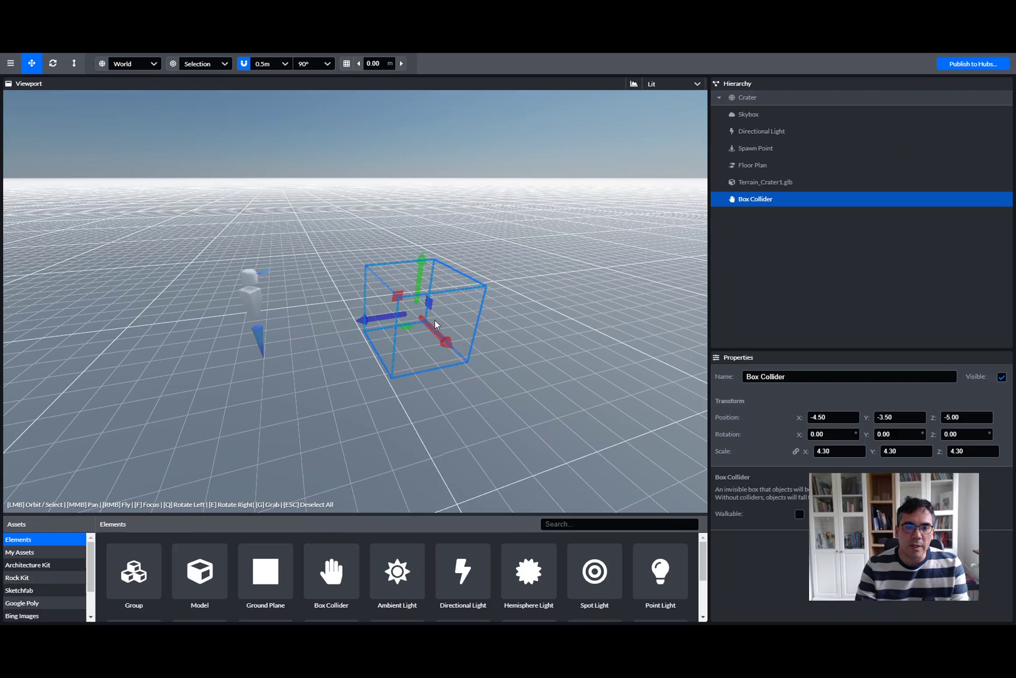
drag(414, 283, 421, 184)
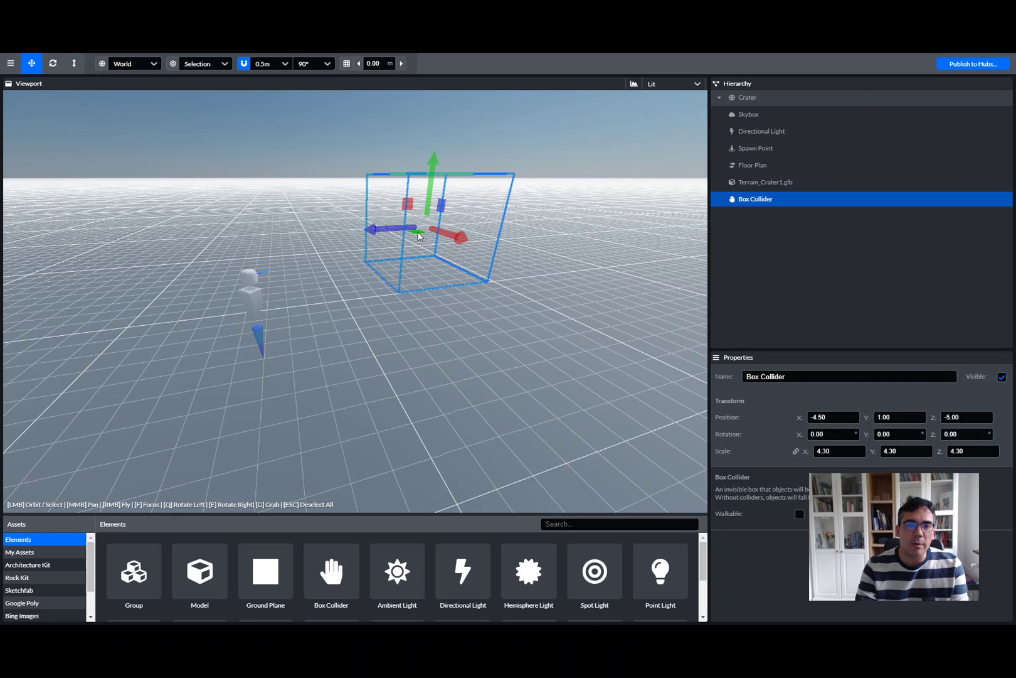
- Move the Box Collider across the ground plane and delete it from the scene
drag(418, 235, 370, 301)
right_drag(371, 301, 261, 328)
key(s)
key(Delete)
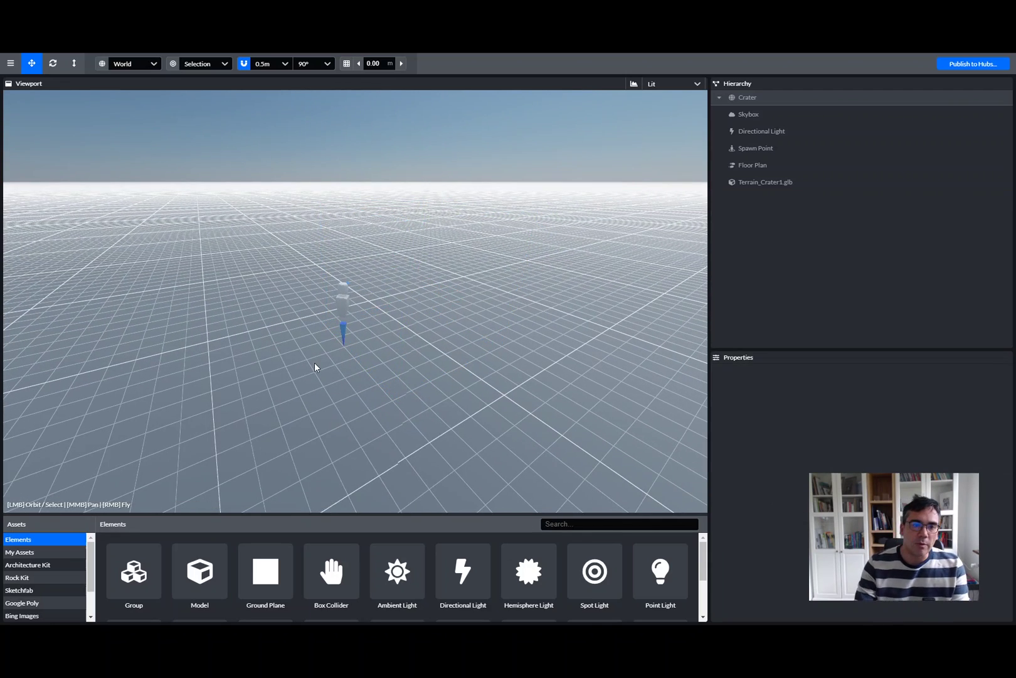
- Place two Floor_Block_4x4x1.5_Base pieces from the Architecture Kit near the spawn point and end the placement
click(33, 566)
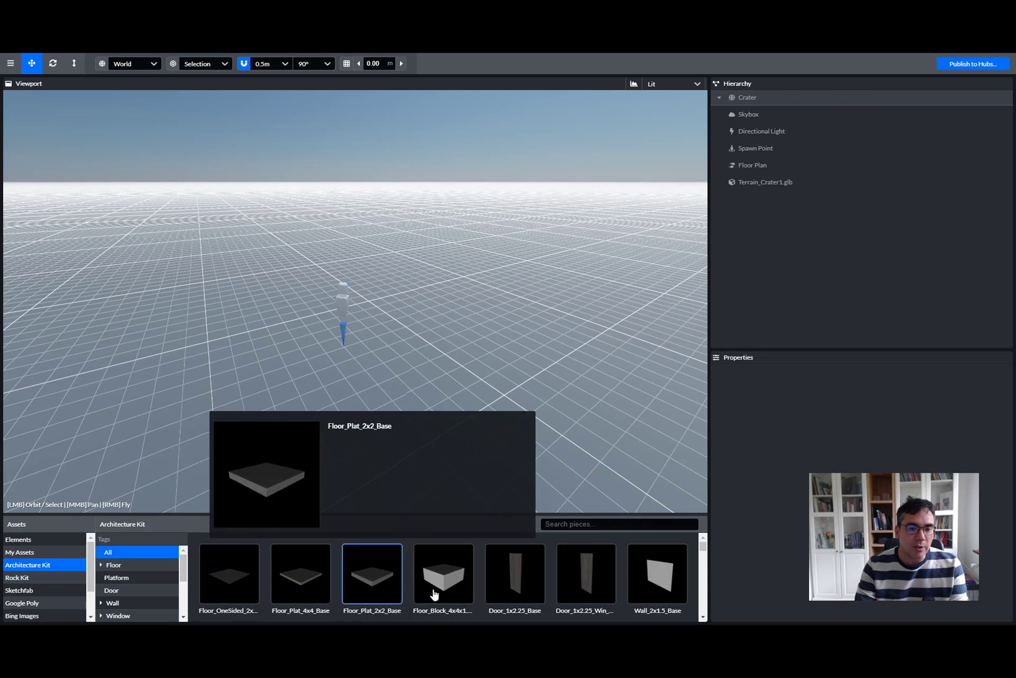
mouse_move(457, 590)
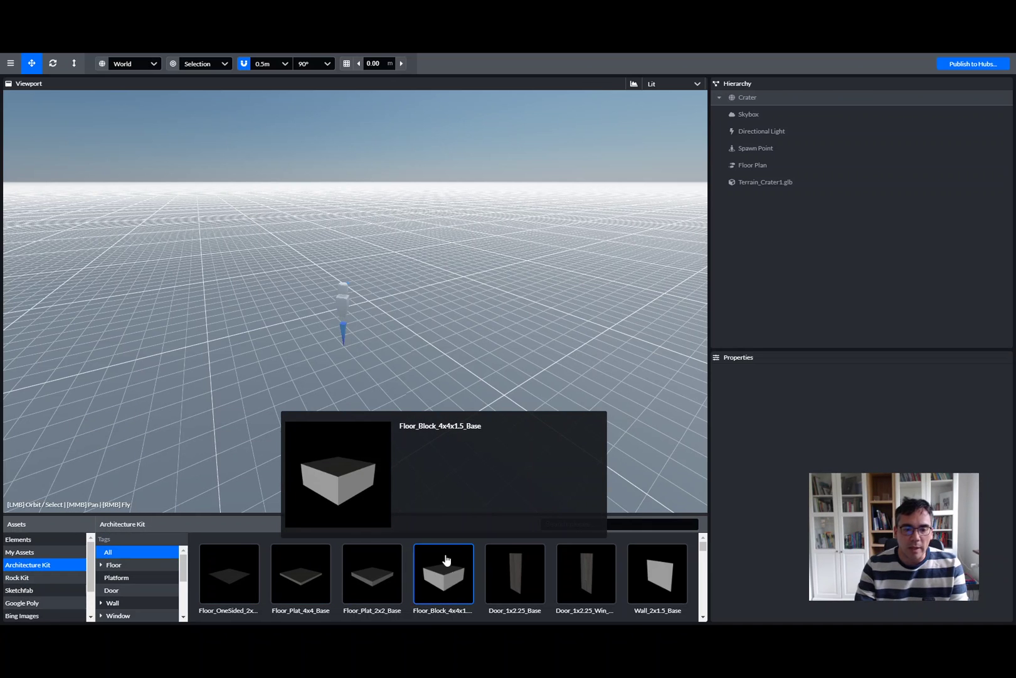
click(447, 567)
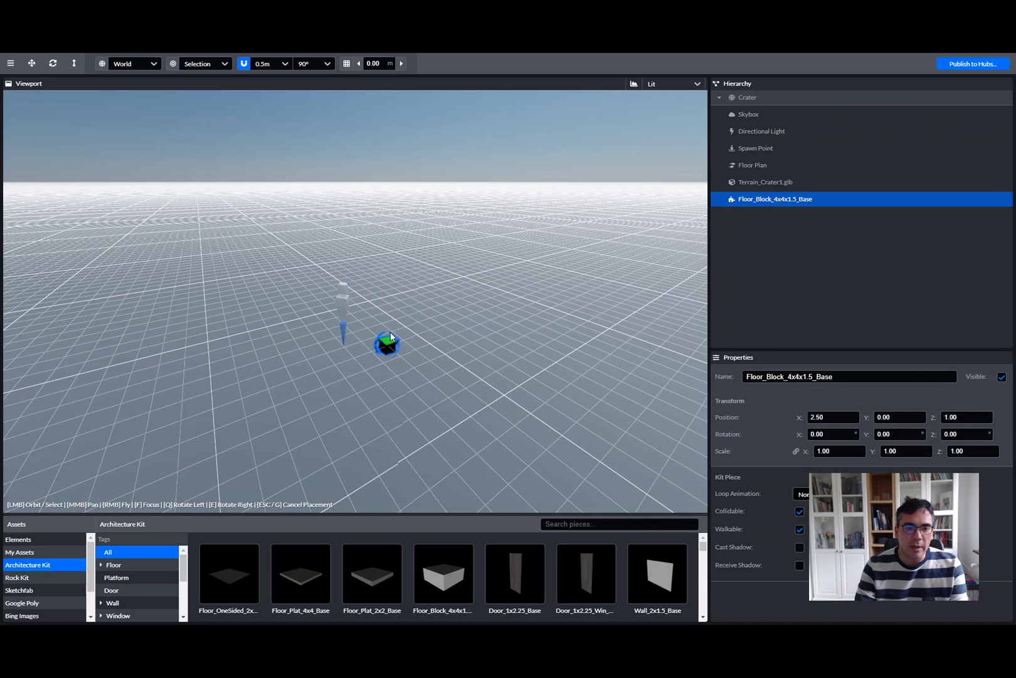
click(397, 326)
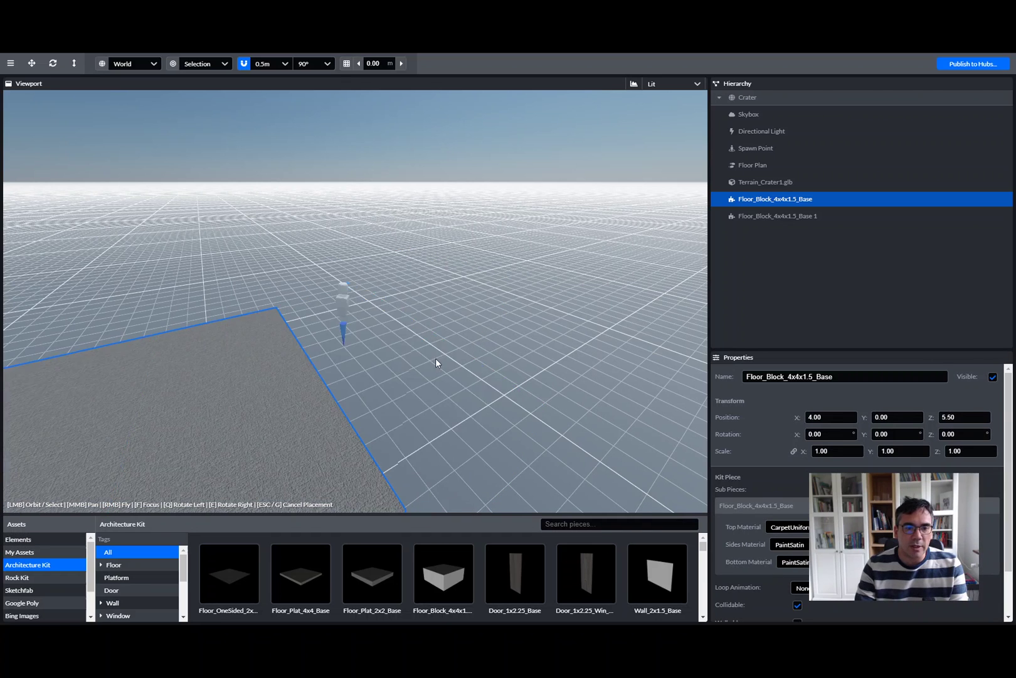
click(490, 312)
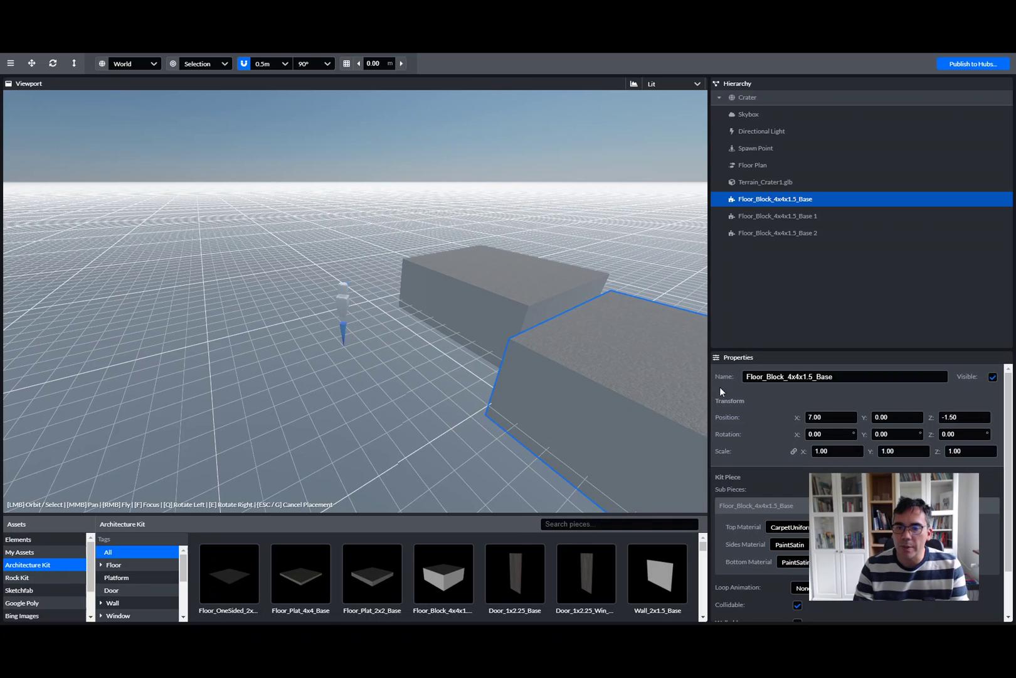
key(Escape)
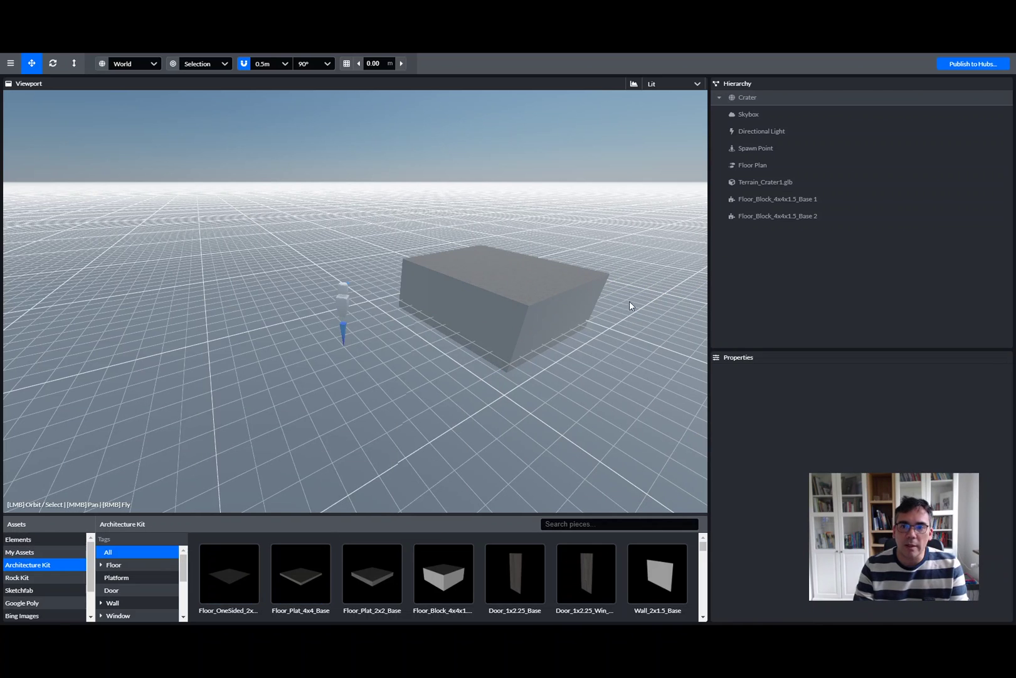
- Inspect the first floor block's properties and look through the Rock Kit, Sketchfab and Google Poly asset collections
click(743, 202)
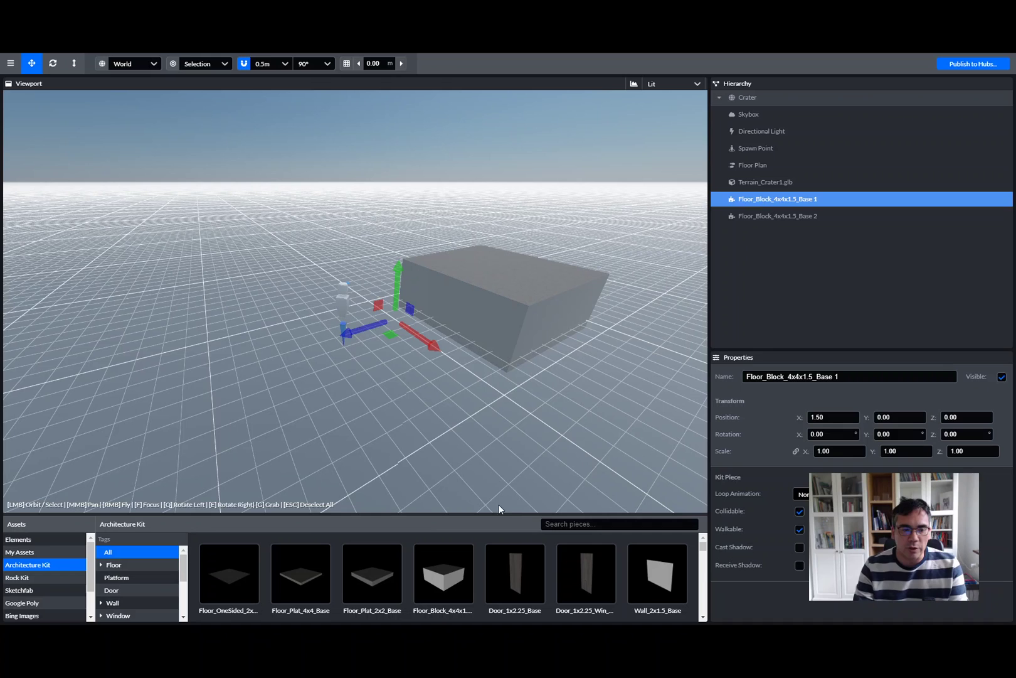
click(38, 578)
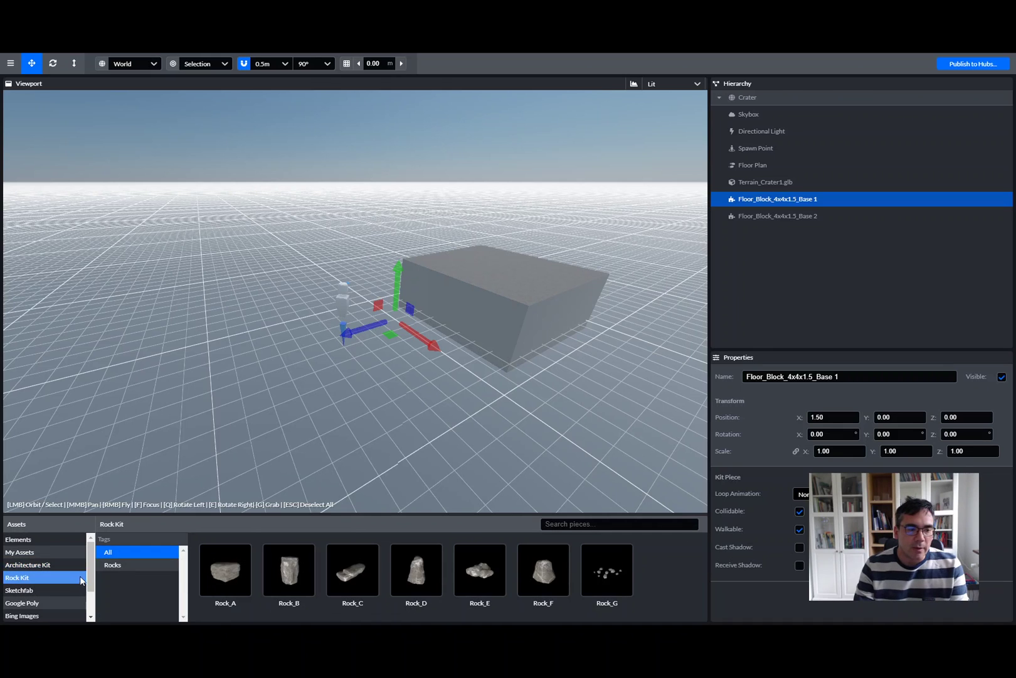
scroll(25, 565, down, 2)
click(21, 552)
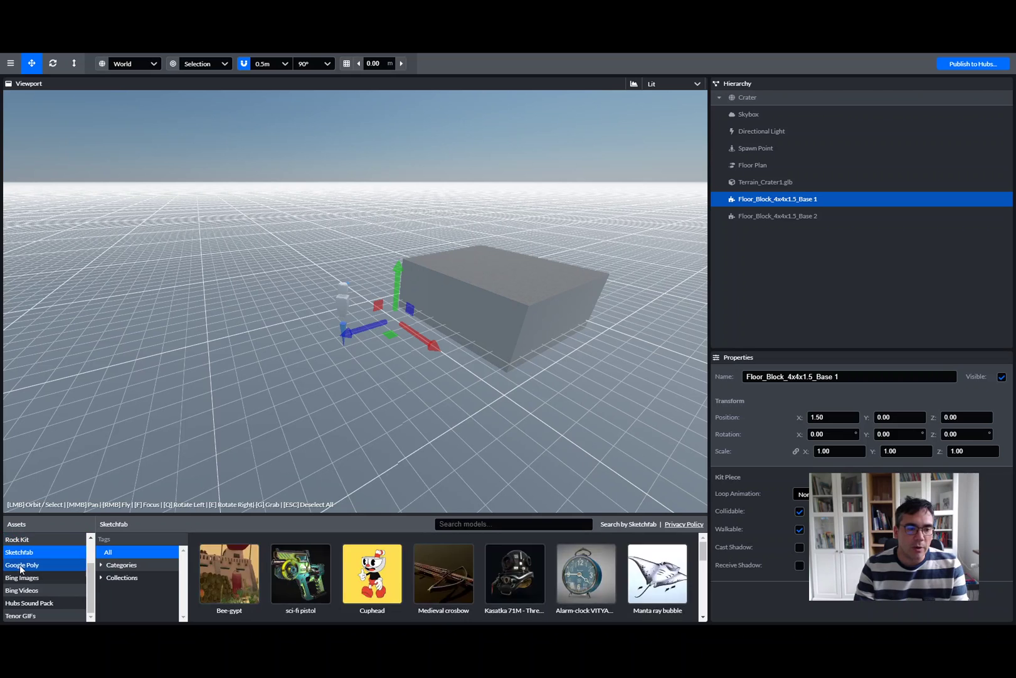
click(23, 565)
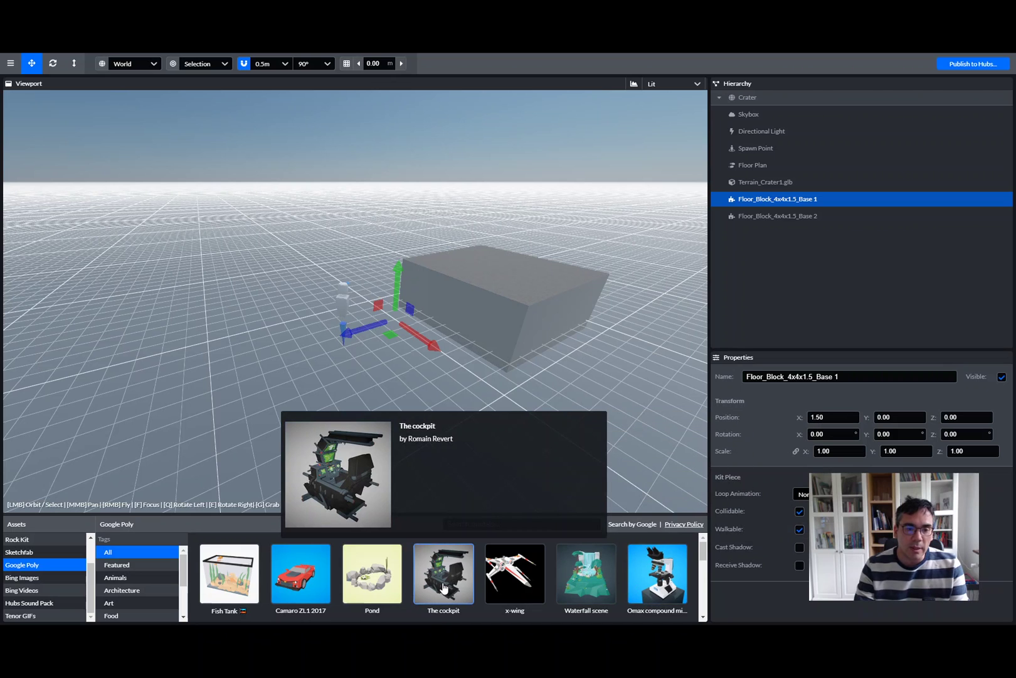
- Place three Camaro ZL1 2017 models from Google Poly on the ground and delete the small distant one
click(299, 588)
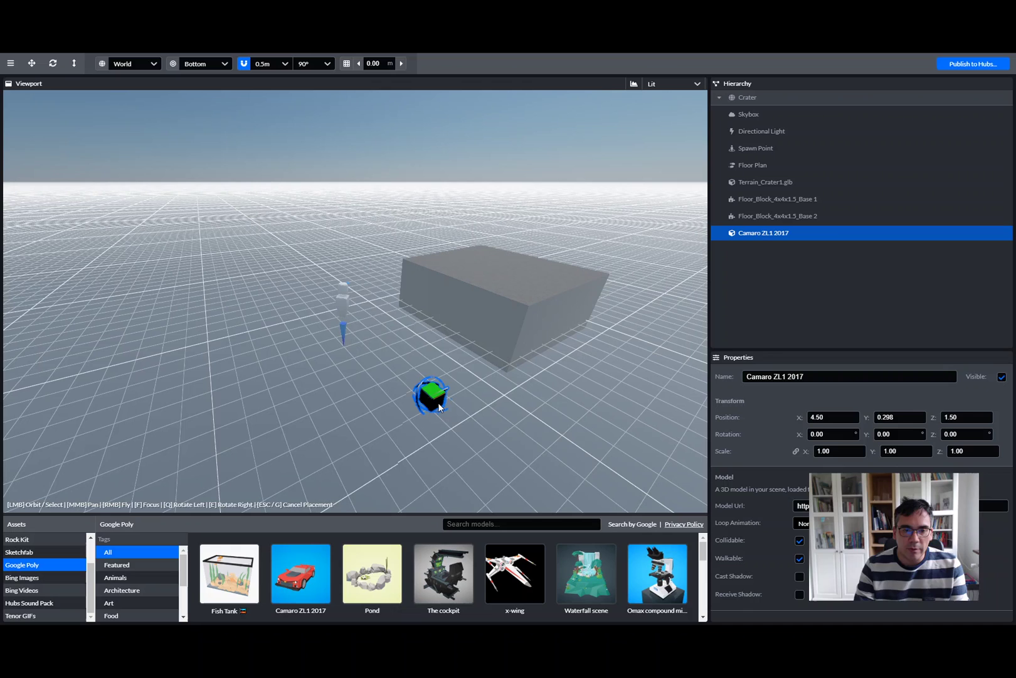
click(439, 404)
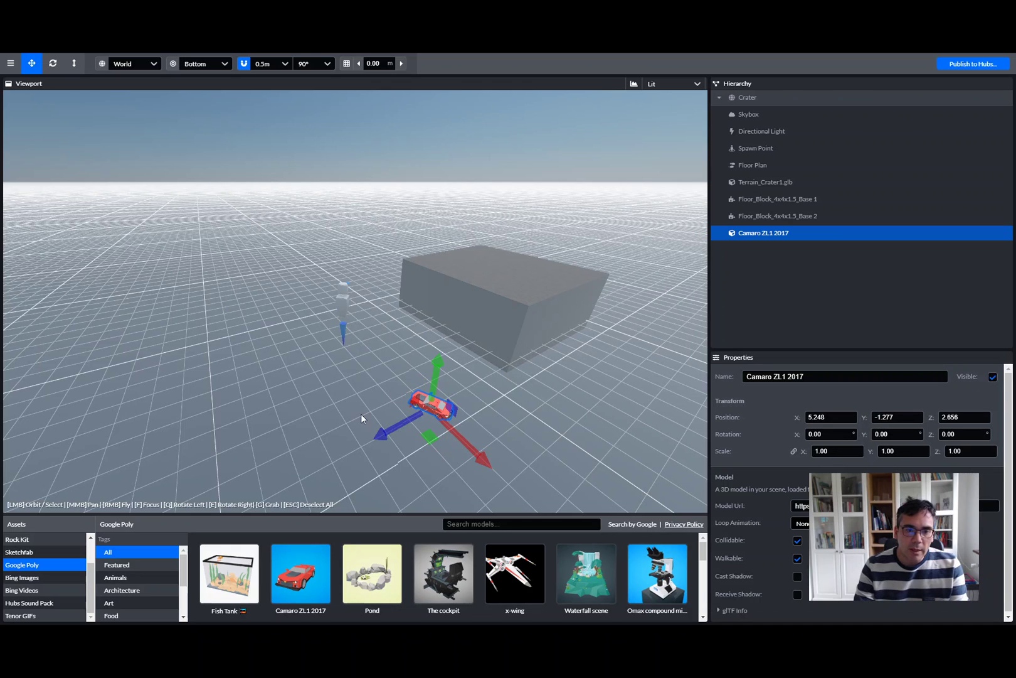
drag(323, 568, 285, 374)
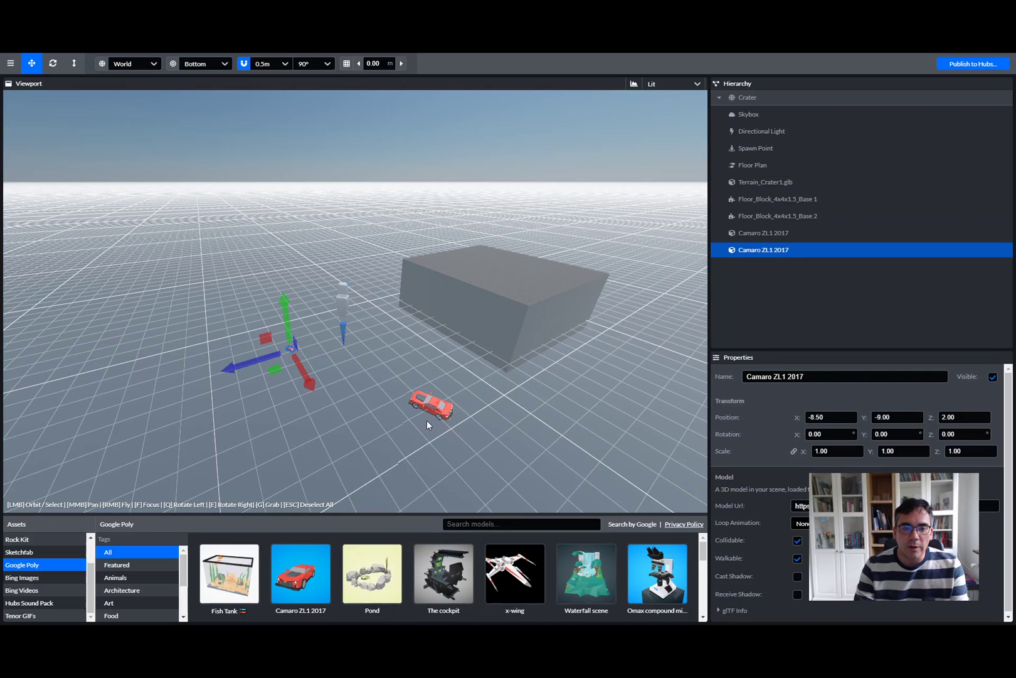
drag(329, 554, 520, 433)
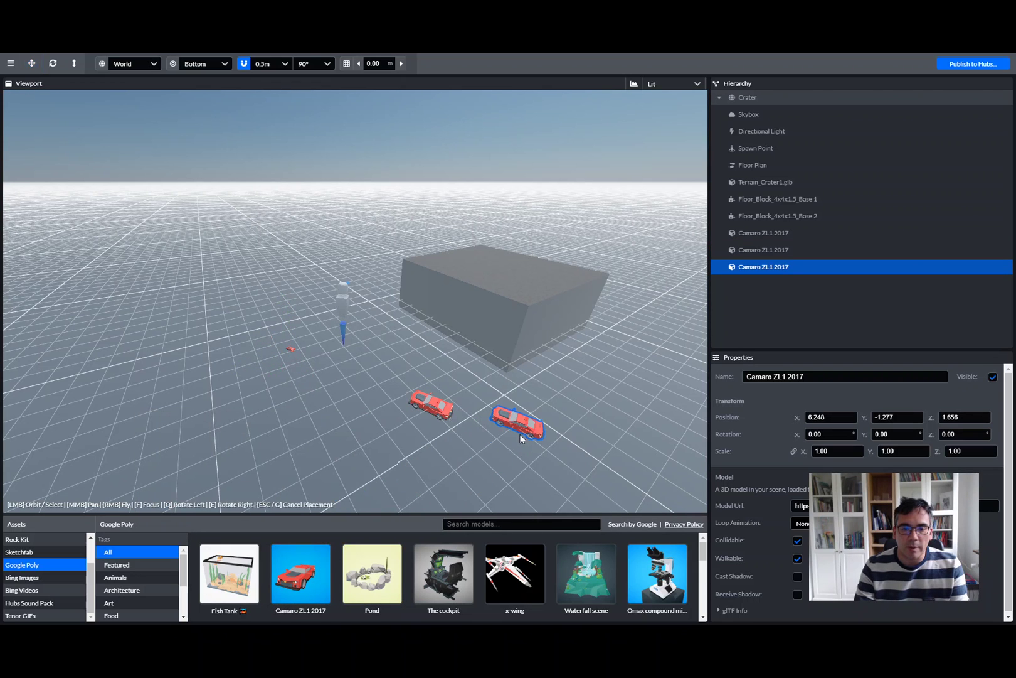
click(290, 349)
key(Delete)
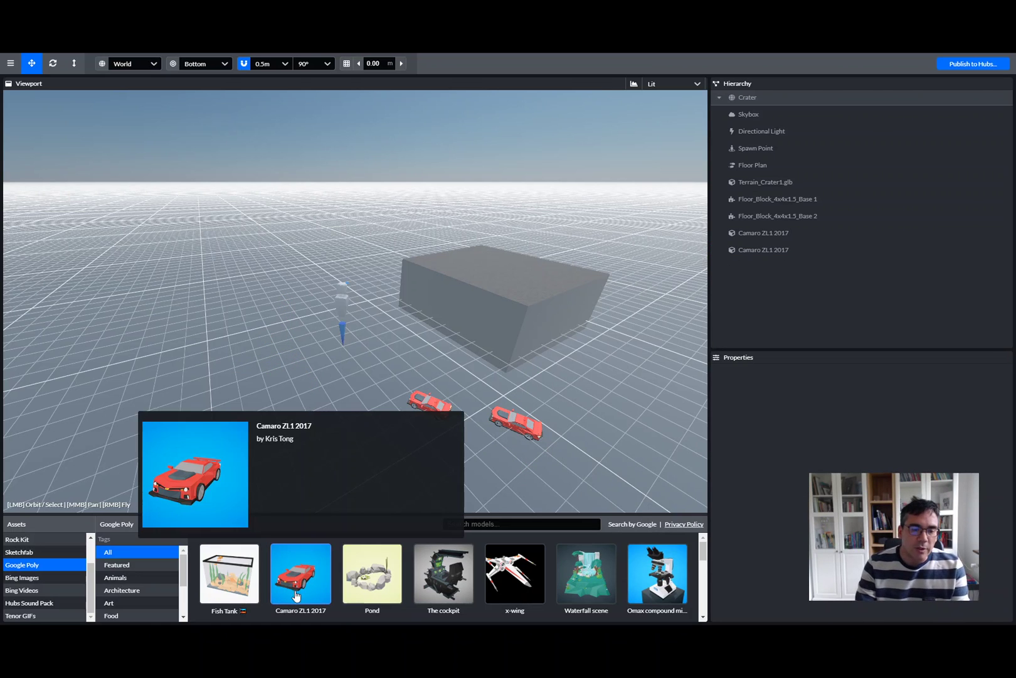
- Add two more Camaro ZL1 2017 models over the floor block, lowering the first to Y 0.223, and one on the ground
drag(300, 580, 498, 293)
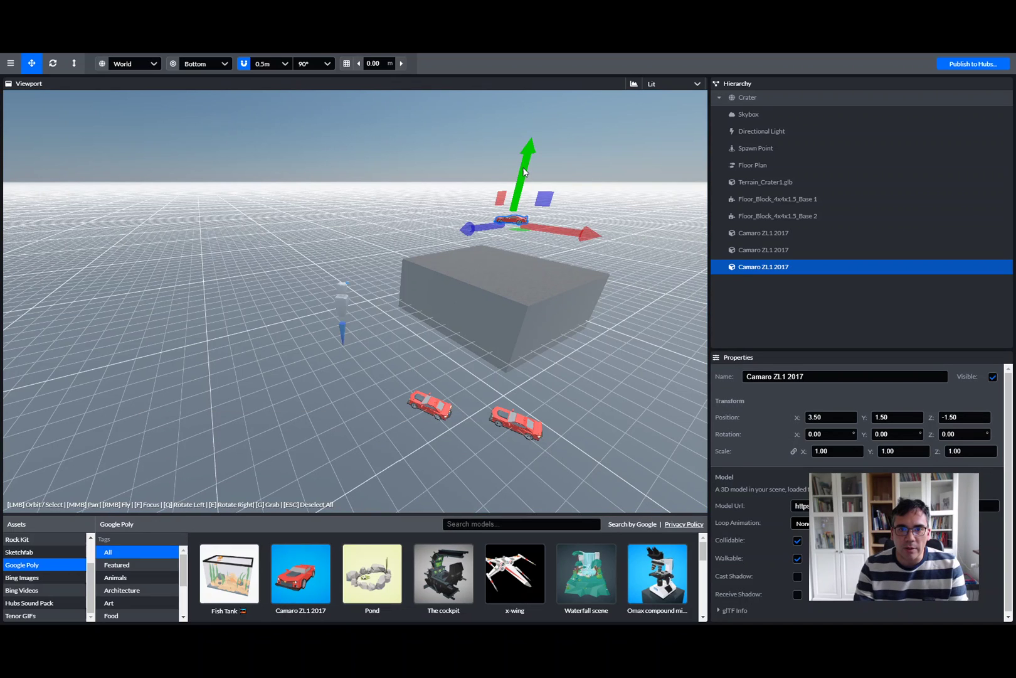
drag(528, 169, 517, 216)
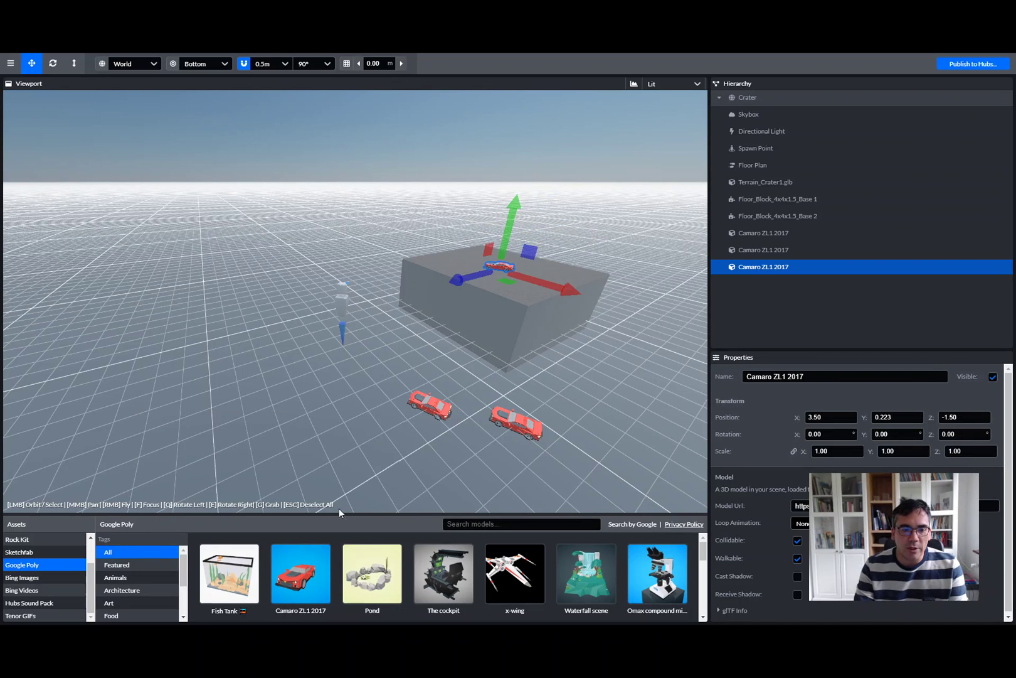
drag(308, 580, 474, 310)
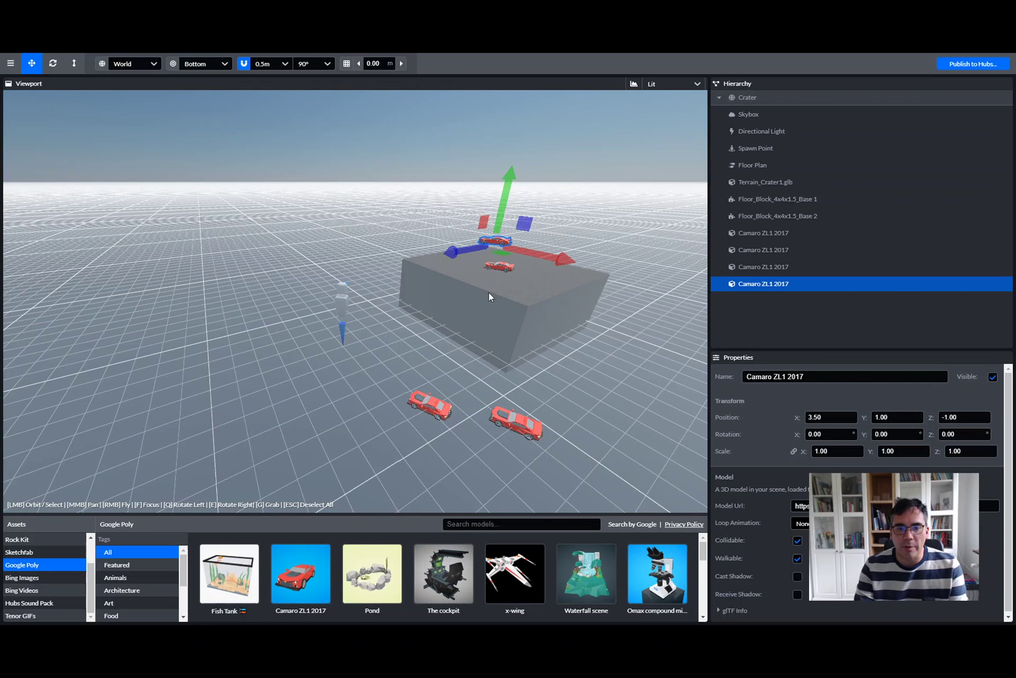
click(315, 592)
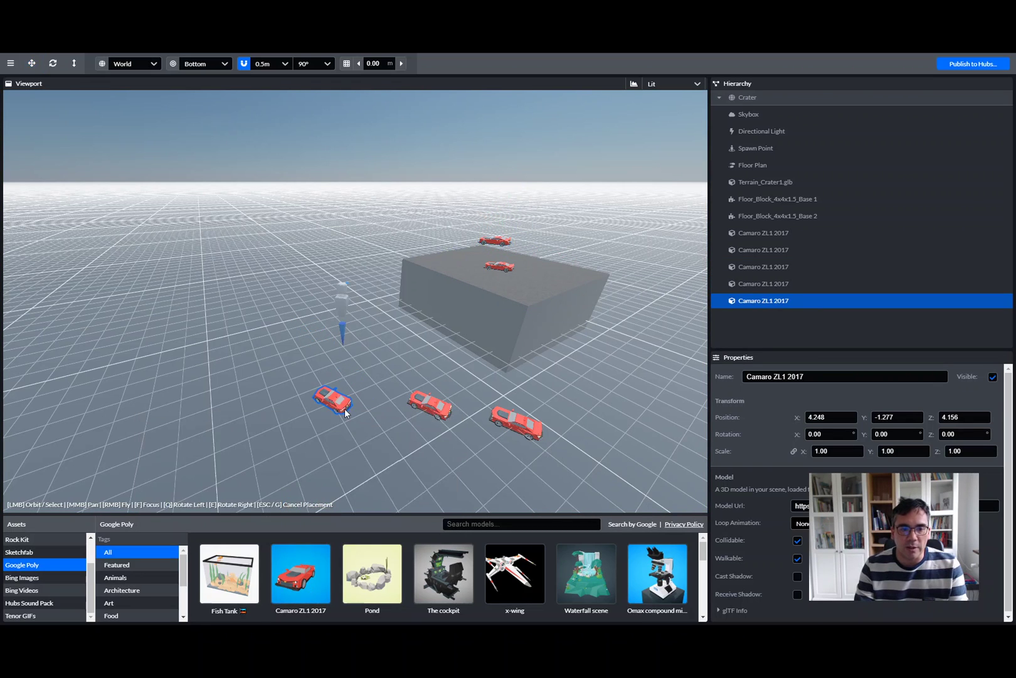
click(345, 413)
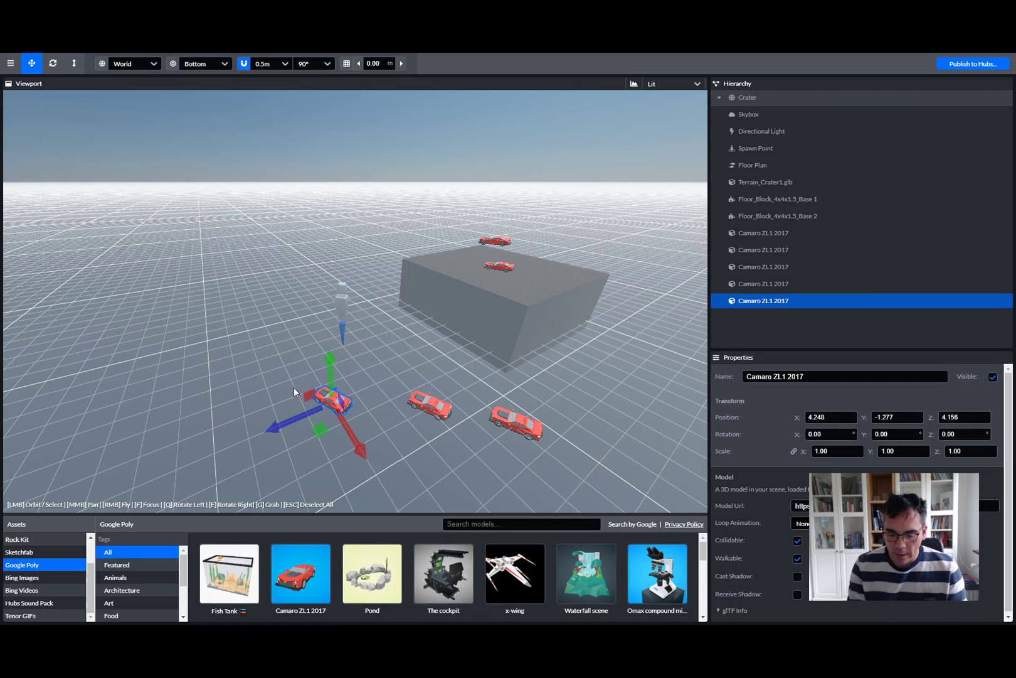
- Group all five Camaro ZL1 2017 models and delete the group
click(779, 234)
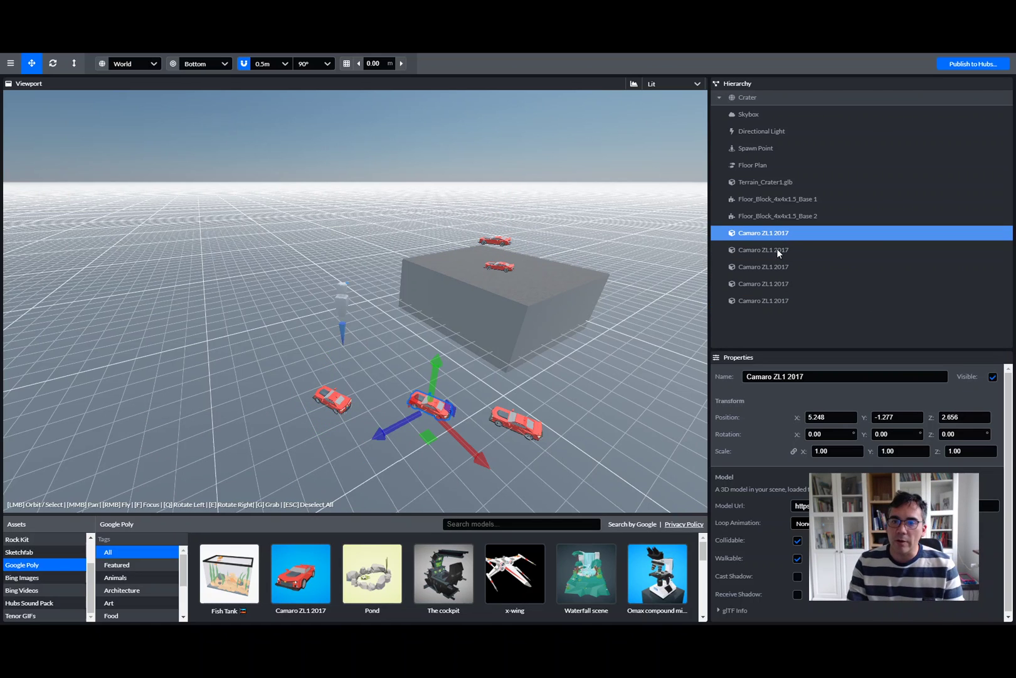
shift+click(766, 300)
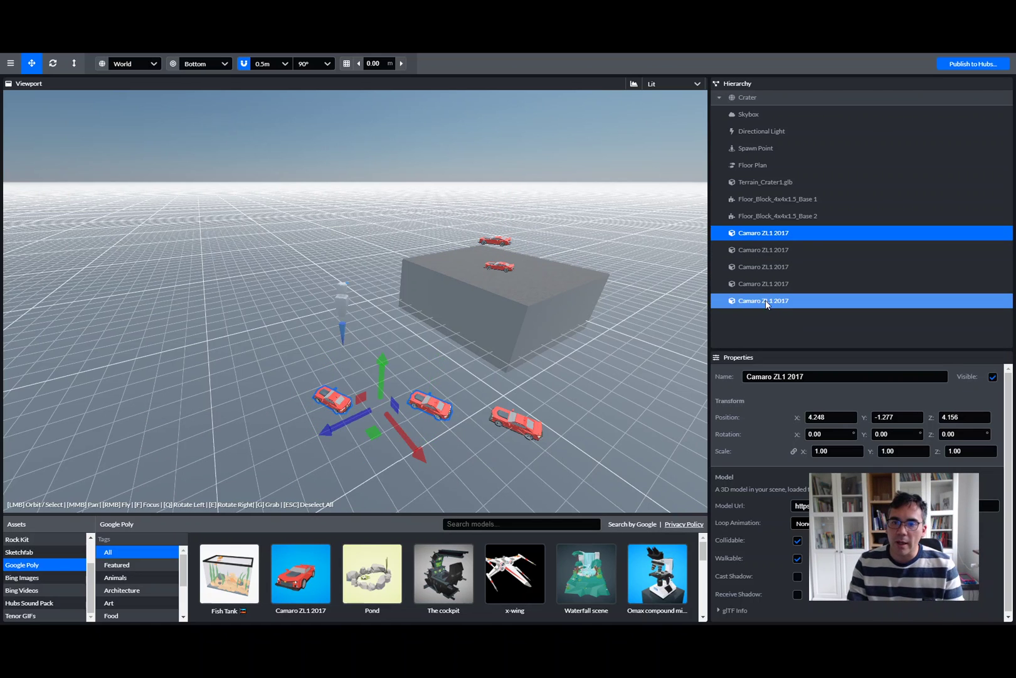
shift+click(763, 253)
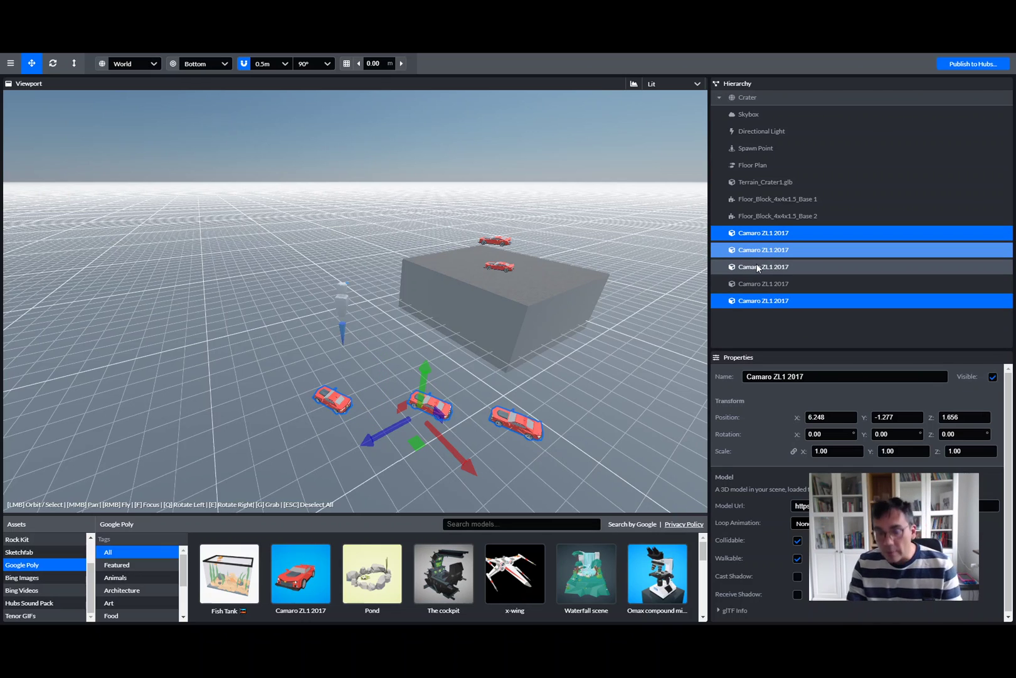
shift+click(758, 266)
shift+click(760, 283)
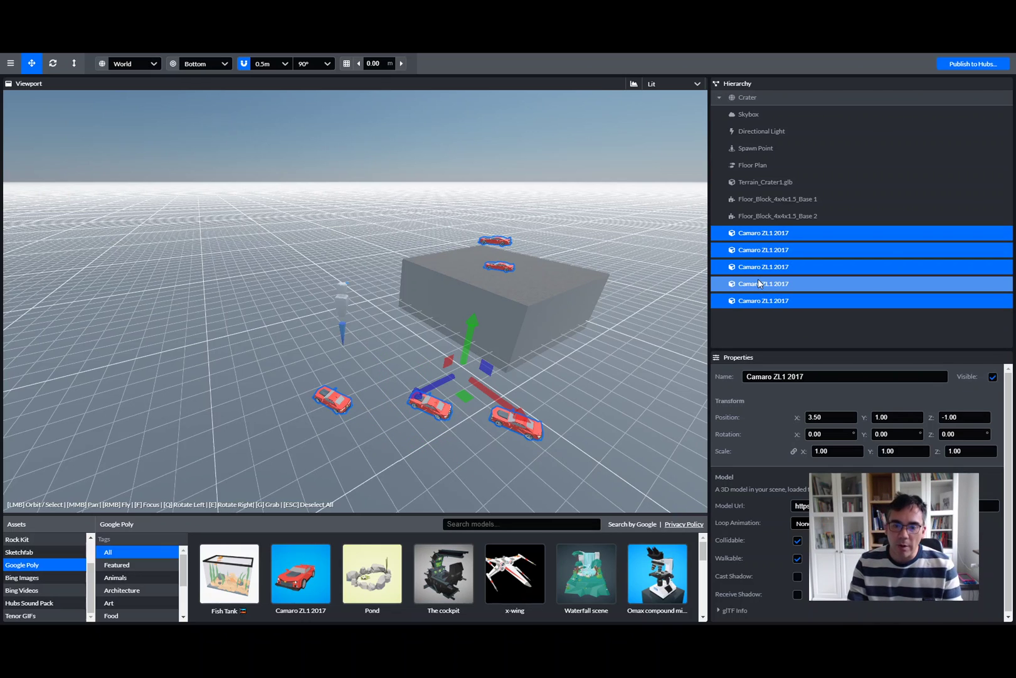
key(ctrl+g)
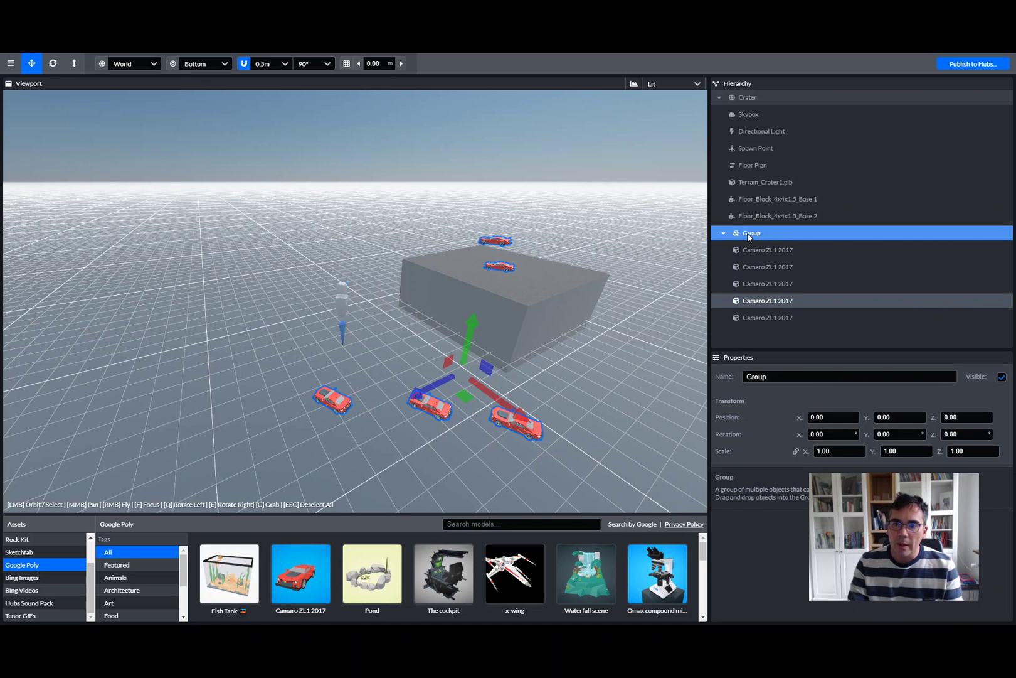
key(Delete)
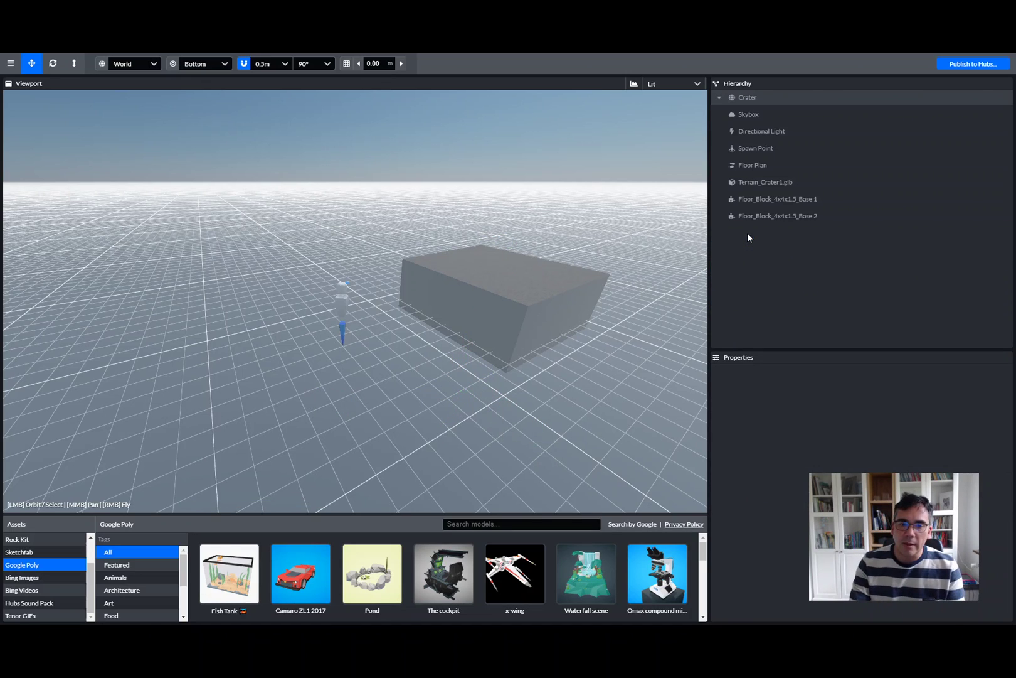
- Delete both Floor_Block_4x4x1.5_Base pieces from the scene
click(736, 219)
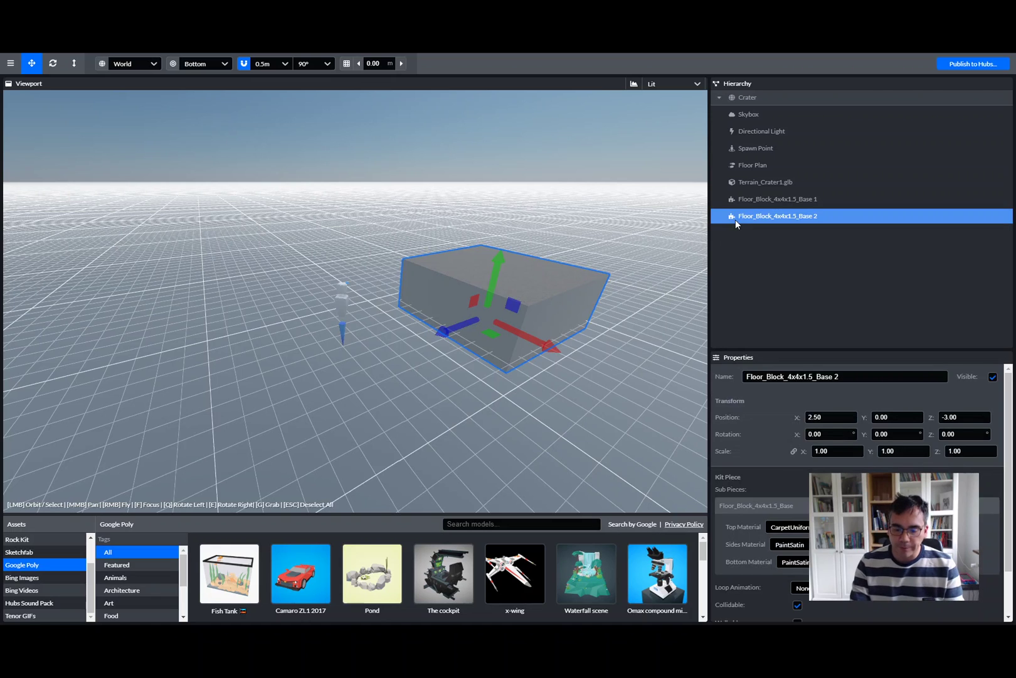
key(Delete)
click(748, 202)
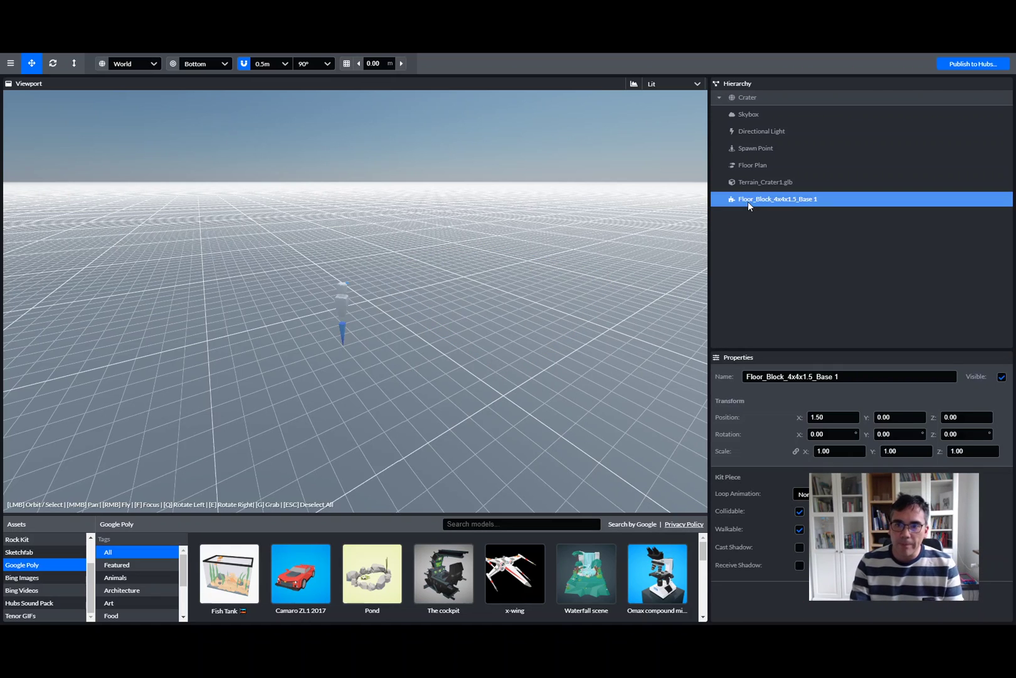
key(Delete)
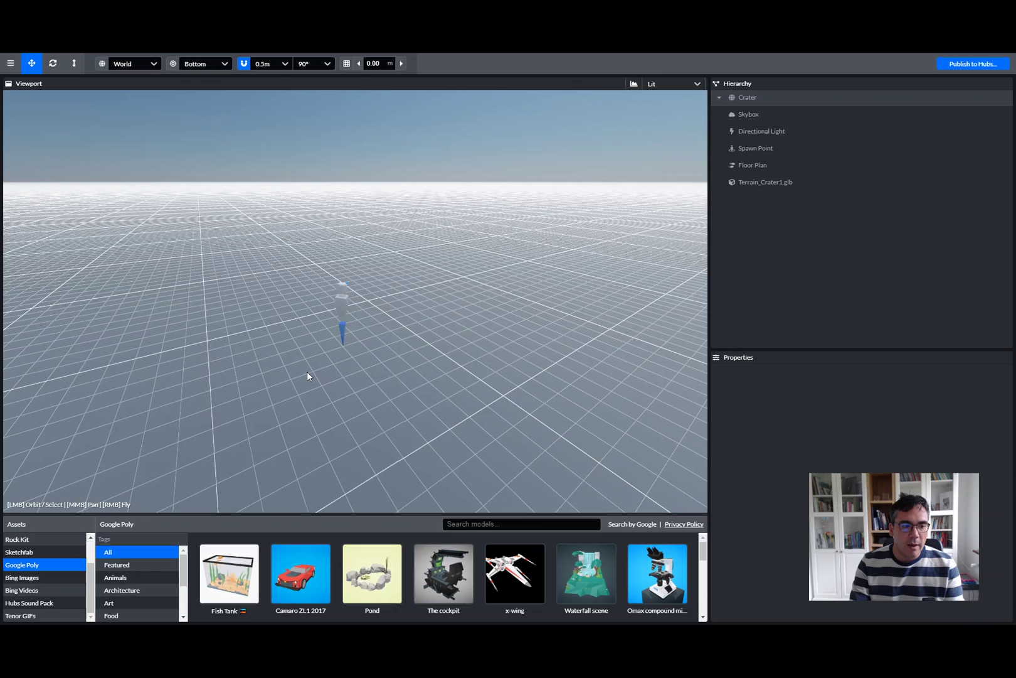
- Look through the Bing Images, Bing Videos and Sketchfab asset libraries
click(66, 578)
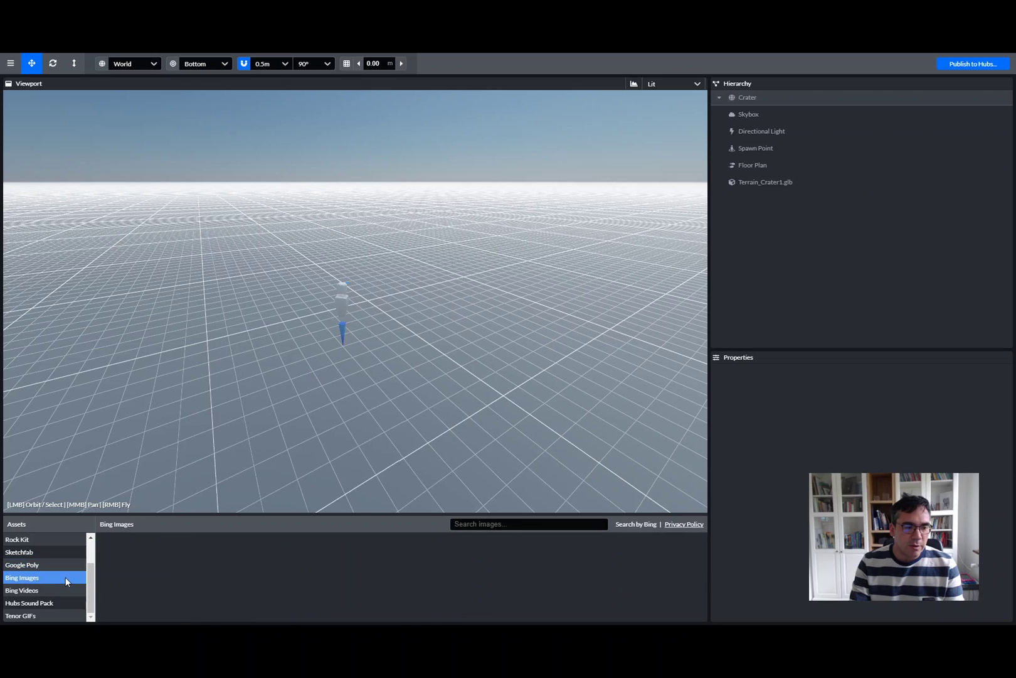
click(52, 590)
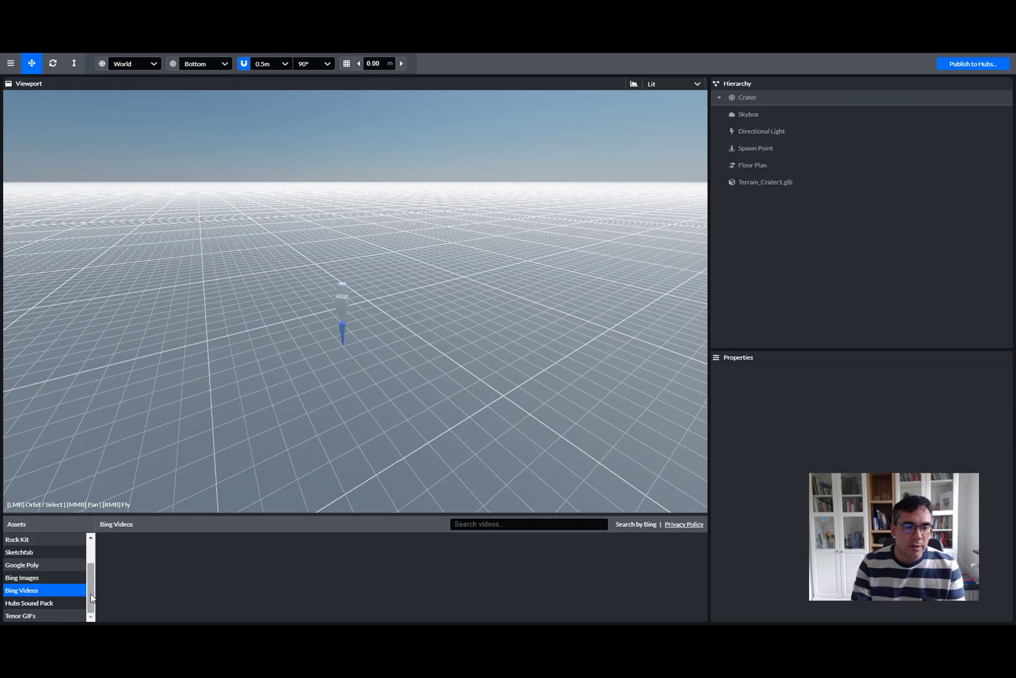
scroll(92, 589, up, 2)
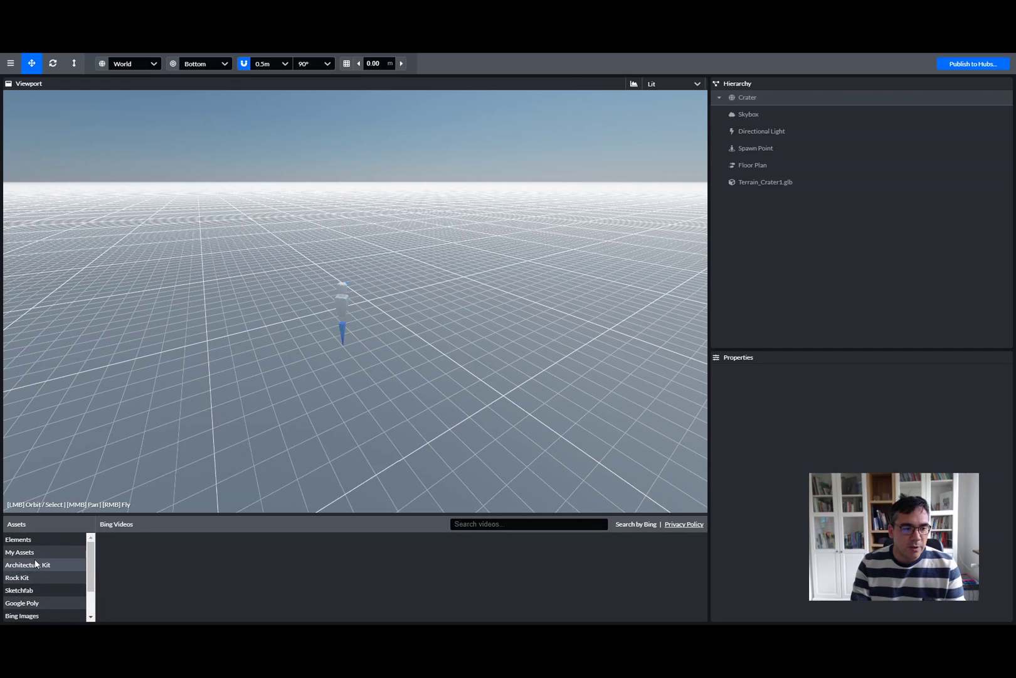
click(32, 590)
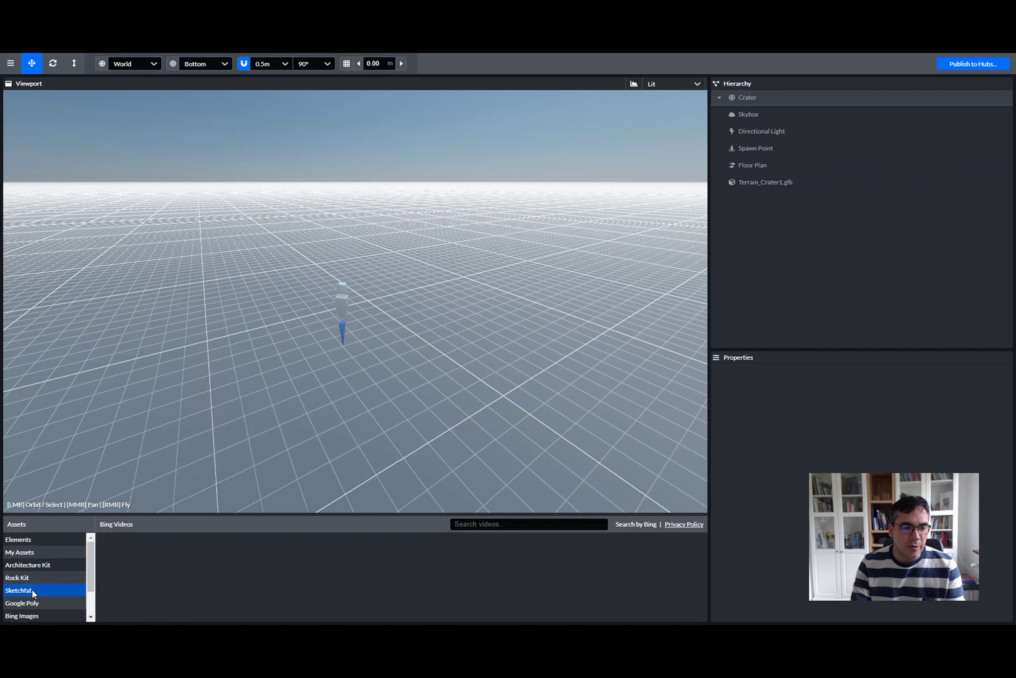
mouse_move(297, 560)
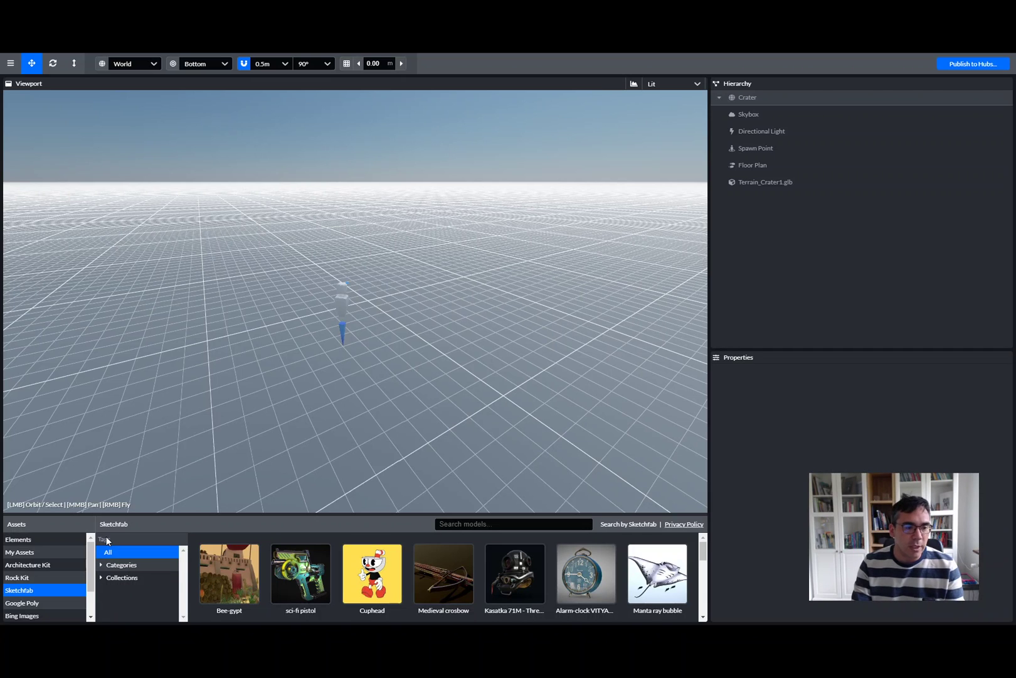
- Place the matterport-smalloffice.glb model from My Assets on the ground by the spawn point, at about X -0.184, Z -1.178
click(44, 550)
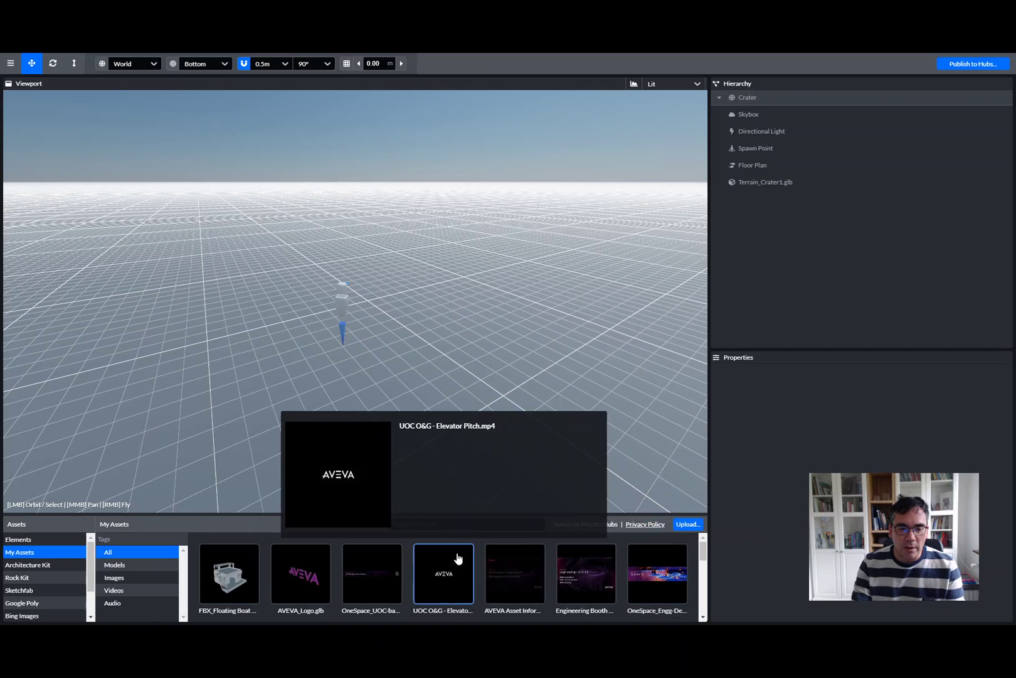
scroll(622, 584, down, 1)
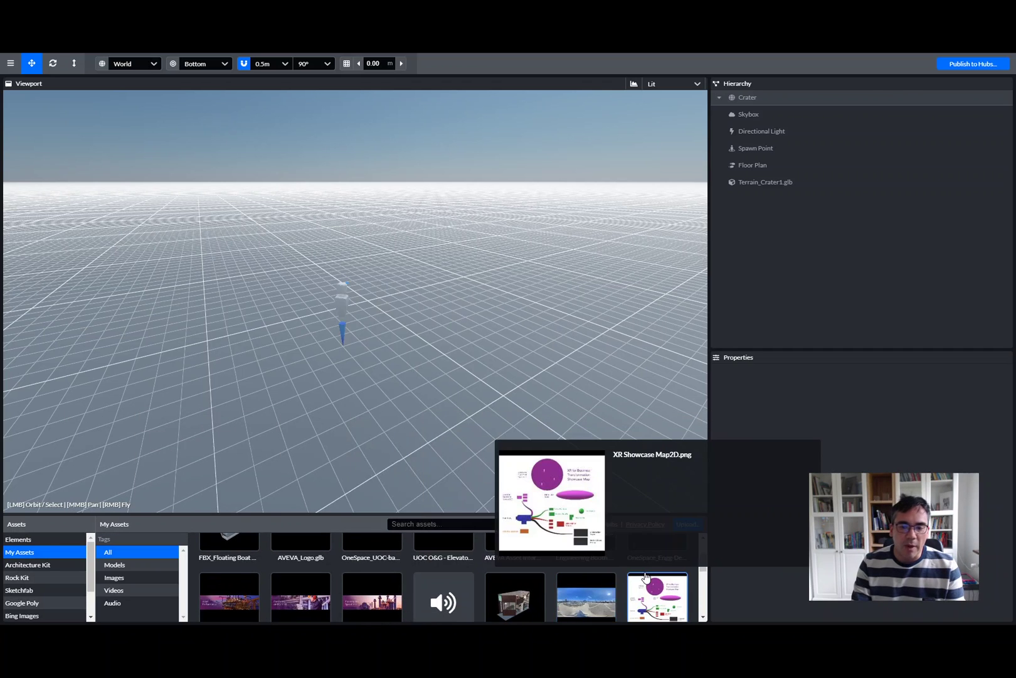
scroll(646, 576, down, 3)
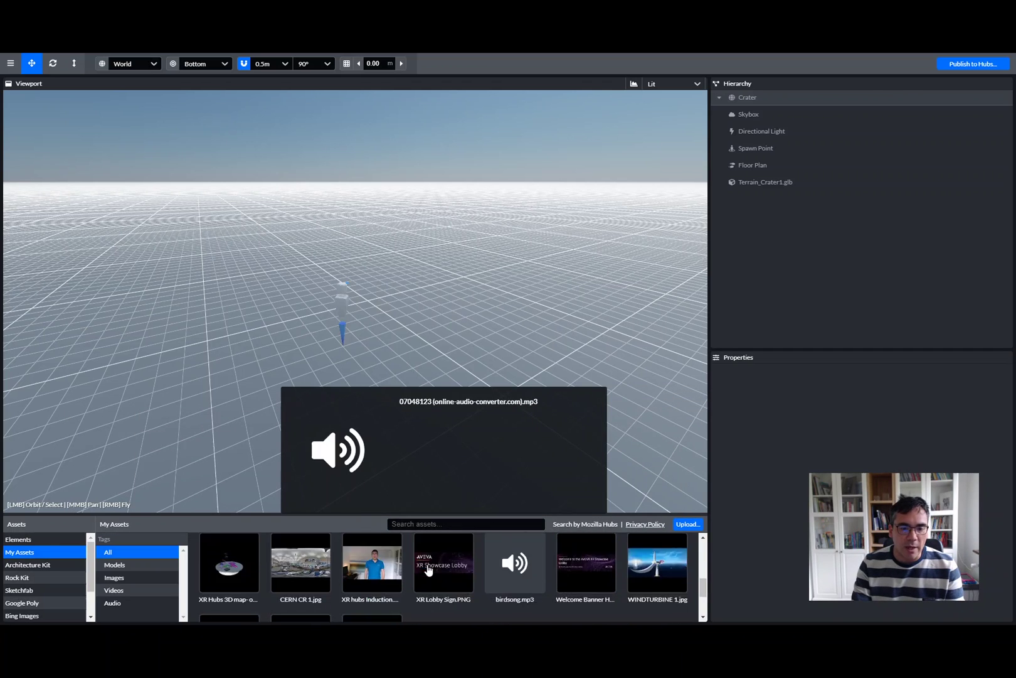
scroll(429, 569, down, 2)
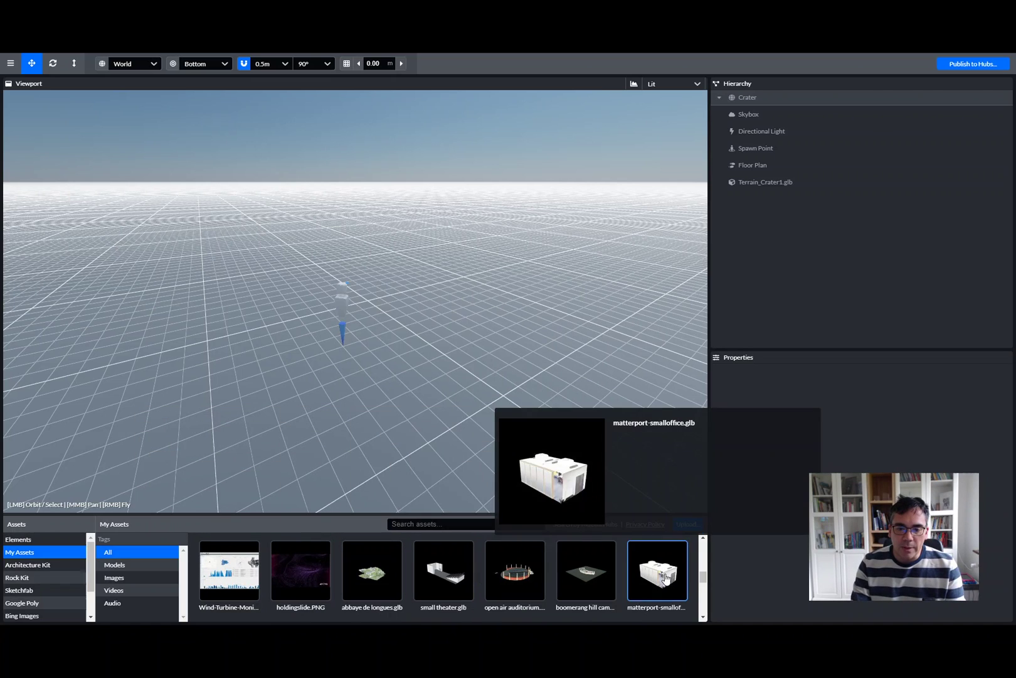
drag(657, 574, 418, 379)
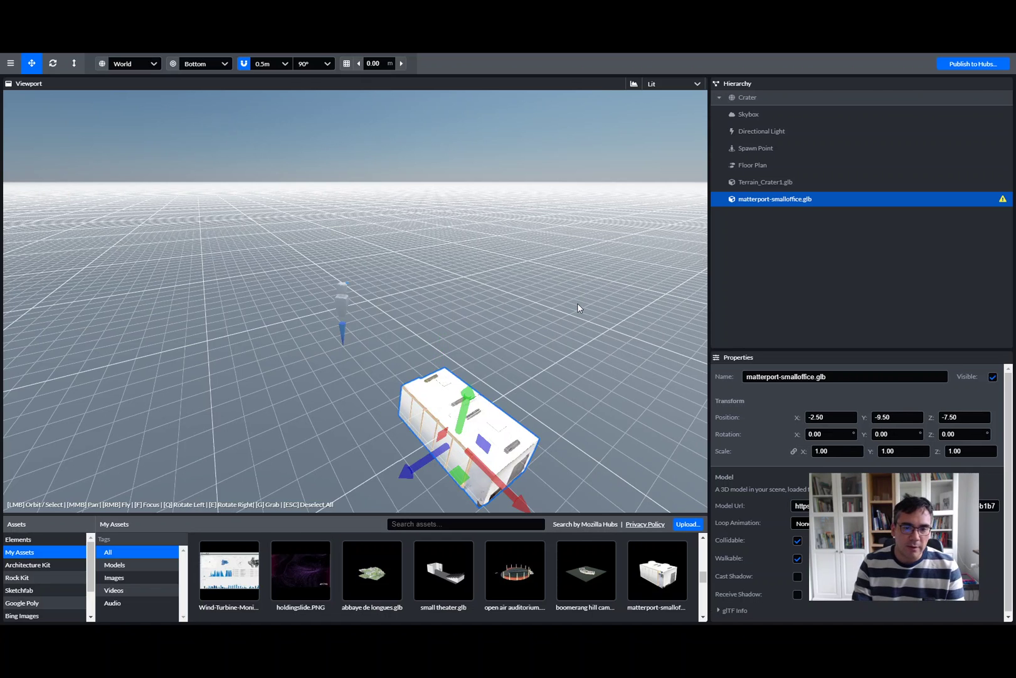
key(Delete)
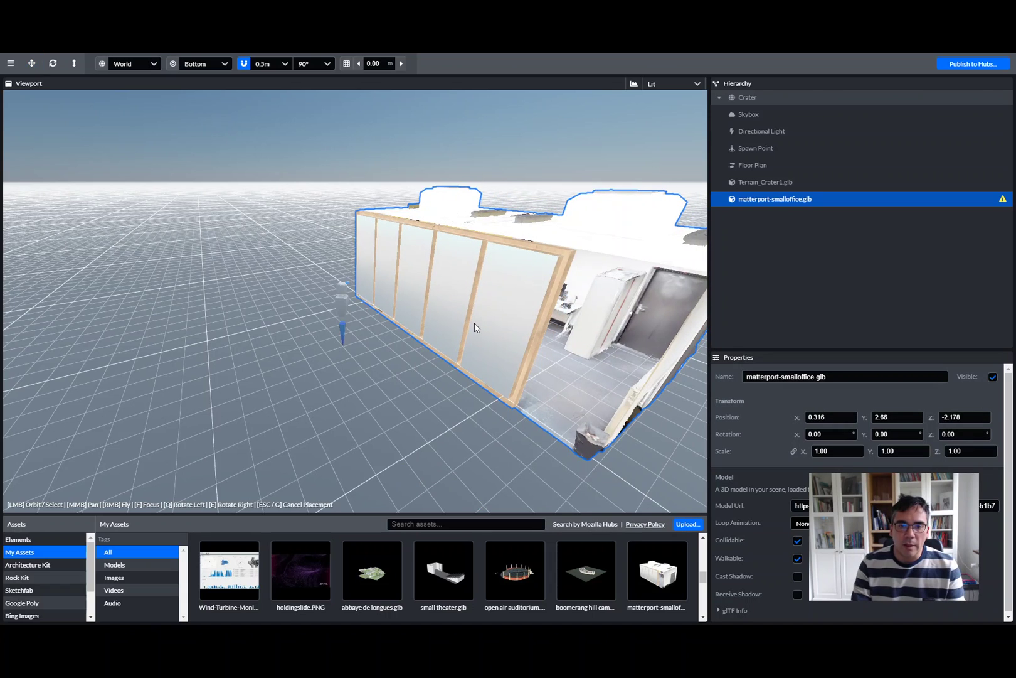
click(442, 326)
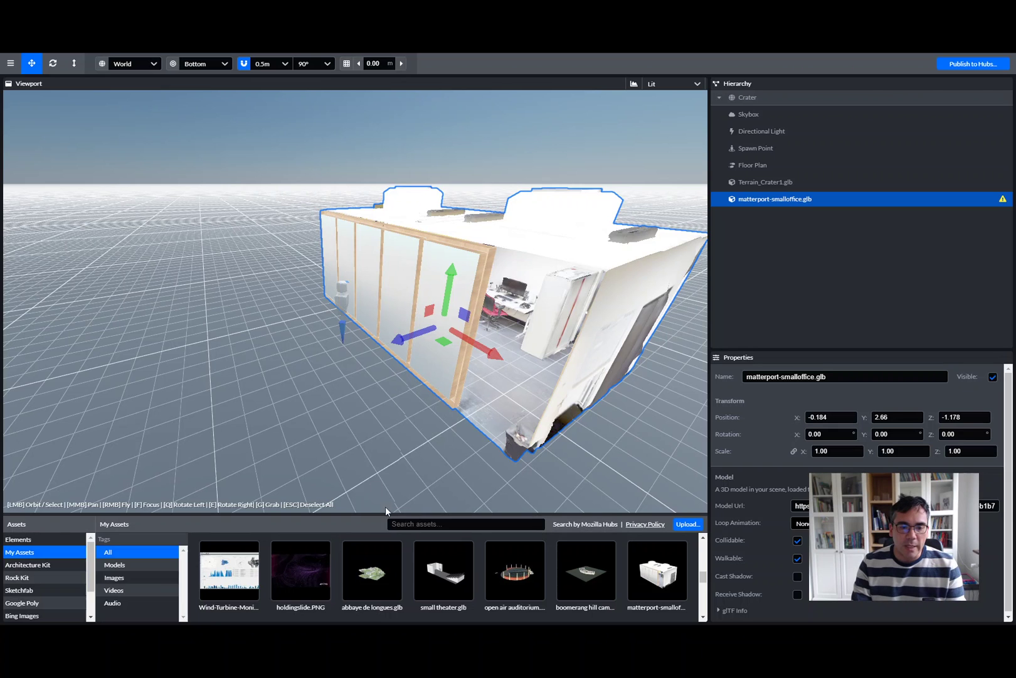
- Place the FBX_Floating Boat Yatch Modern House model from My Assets in the scene
scroll(315, 563, up, 10)
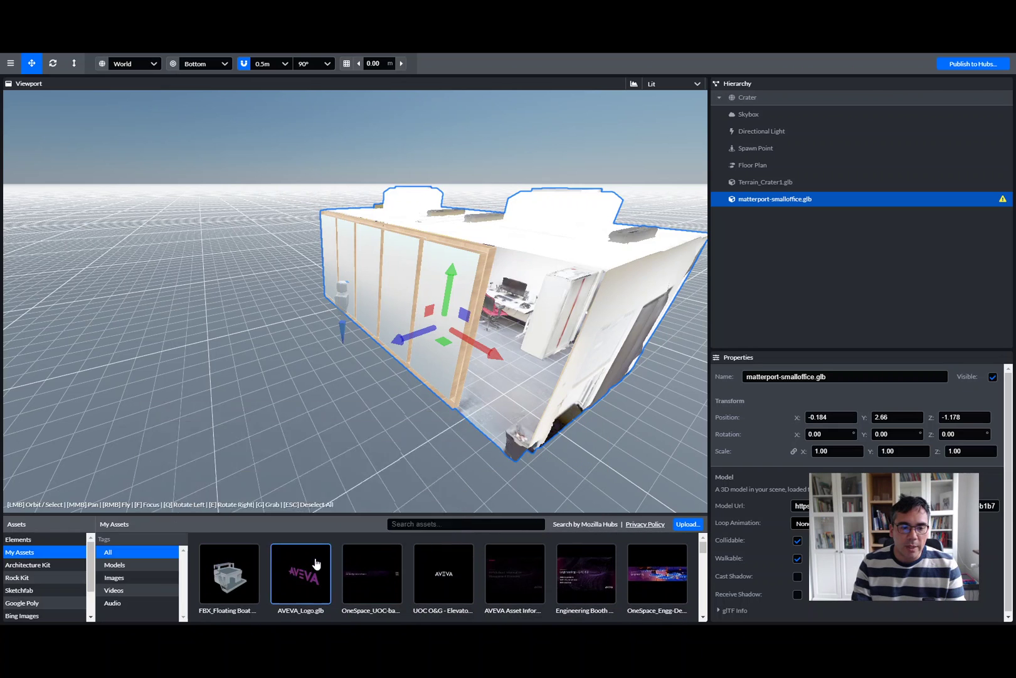
click(229, 573)
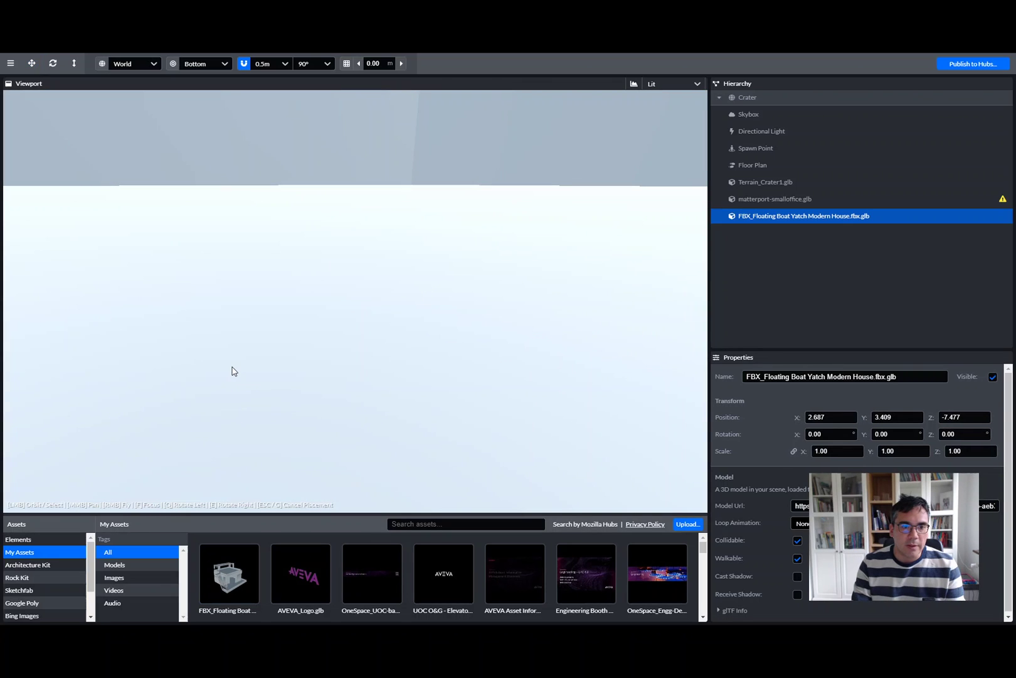
click(232, 370)
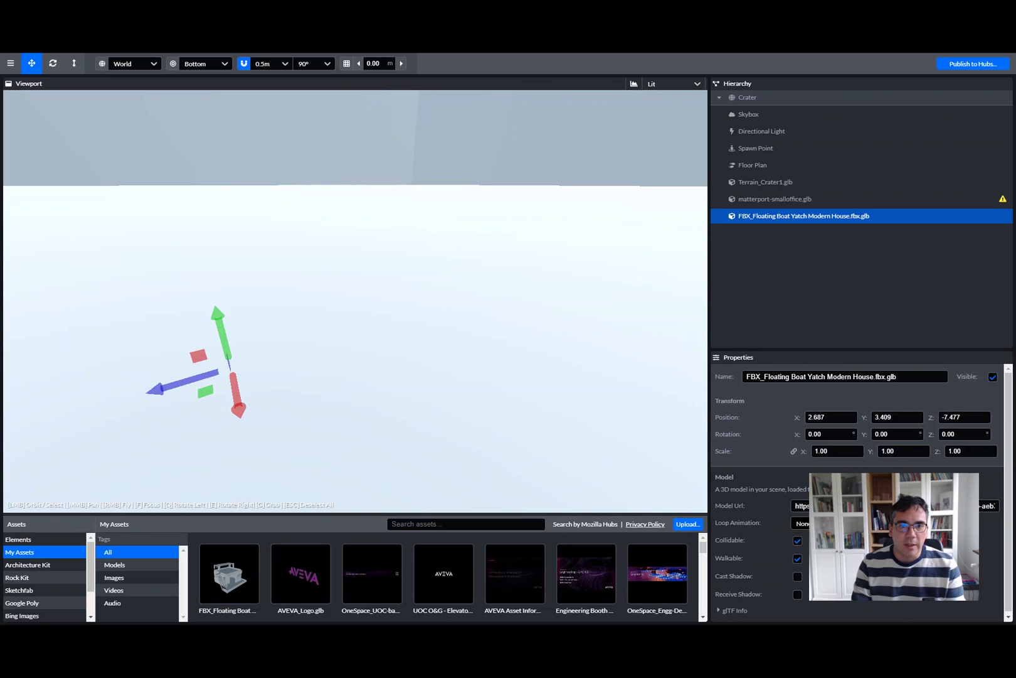
- Scale the floating boat house uniformly to 0.05 on all axes
key(s)
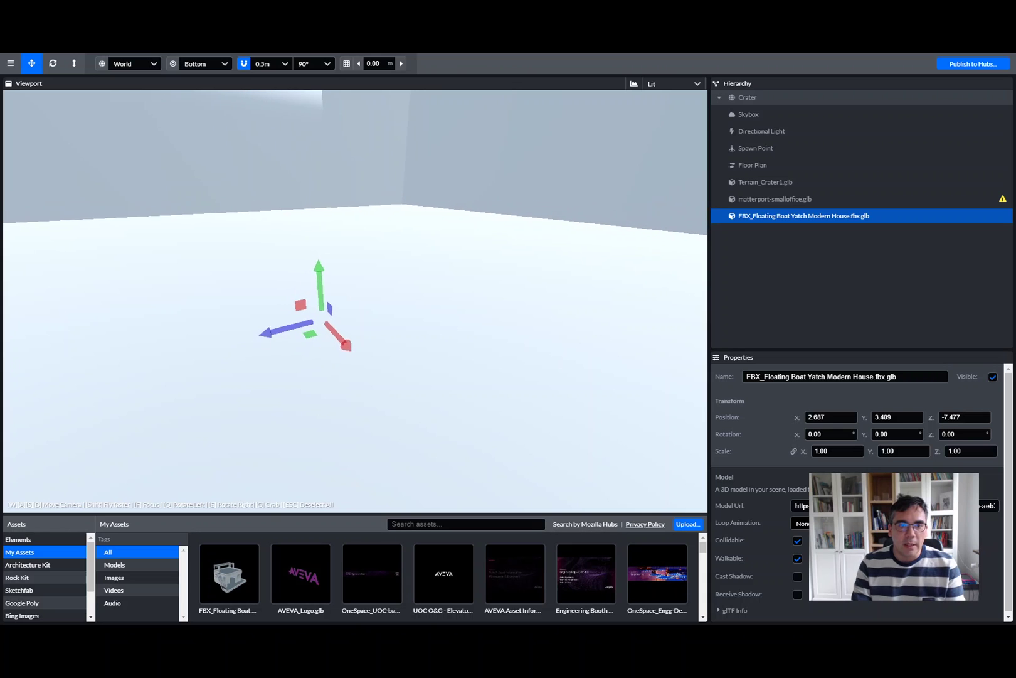
key(s)
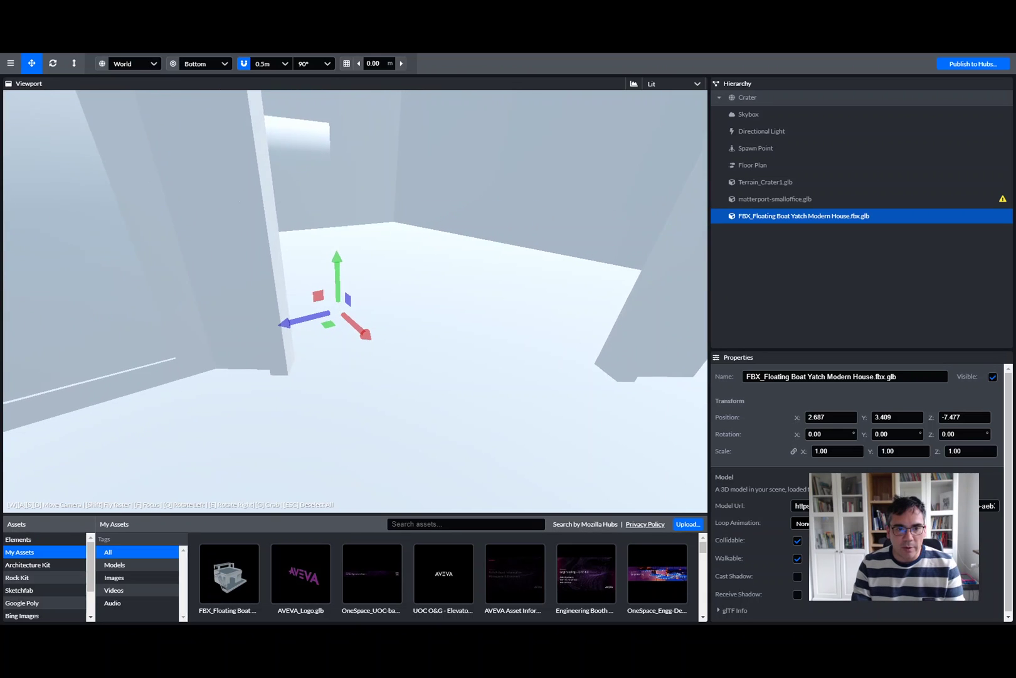
right_drag(233, 370, 456, 301)
click(824, 448)
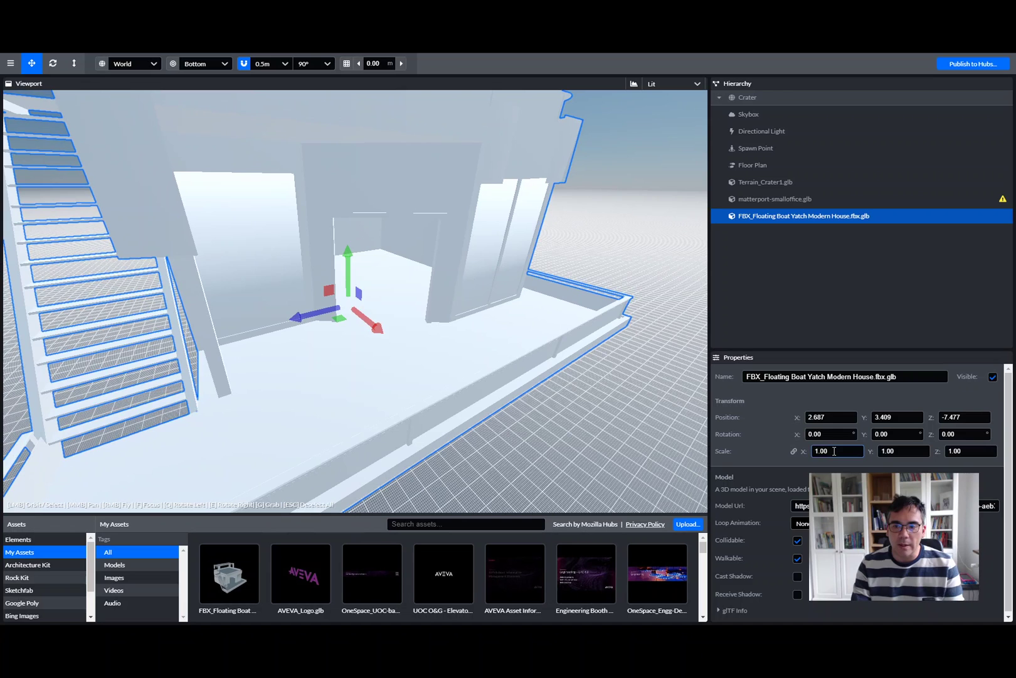
key(BackSpace)
text(.05)
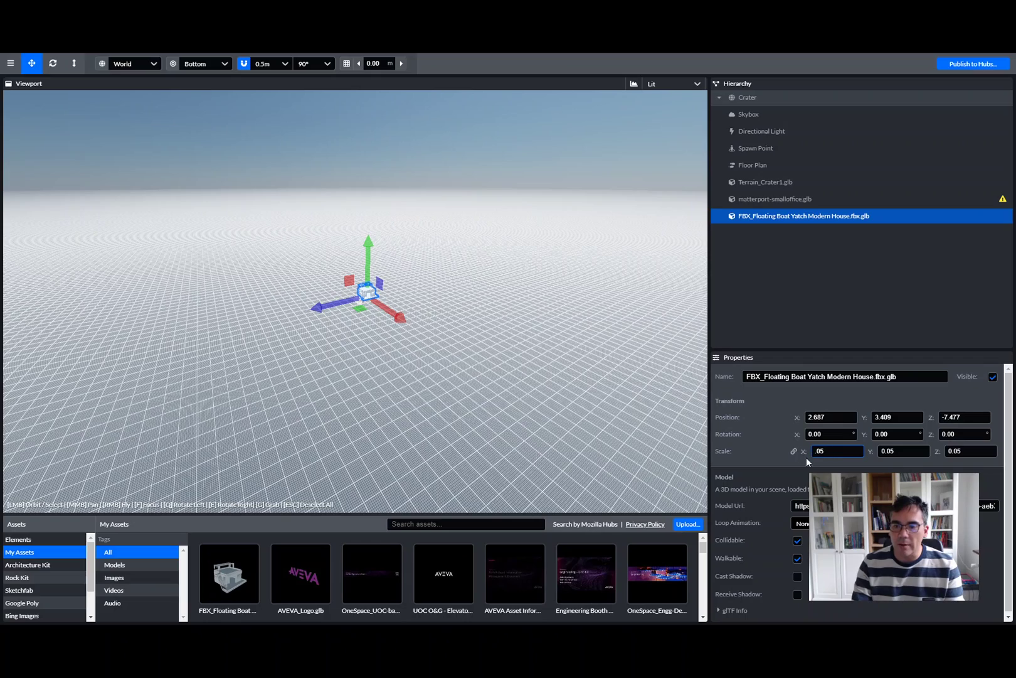
- Lower the floating boat house to Y -67.33 and delete it from the scene
double_click(753, 216)
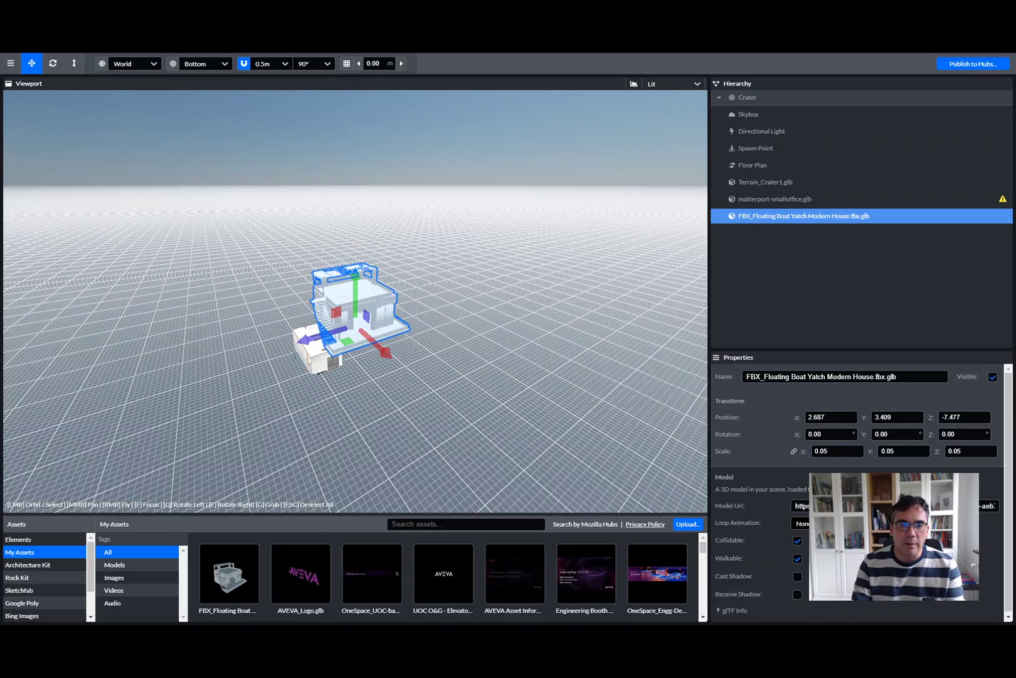
key(w)
right_drag(355, 301, 264, 201)
key(d)
key(w)
key(s)
right_drag(484, 277, 489, 276)
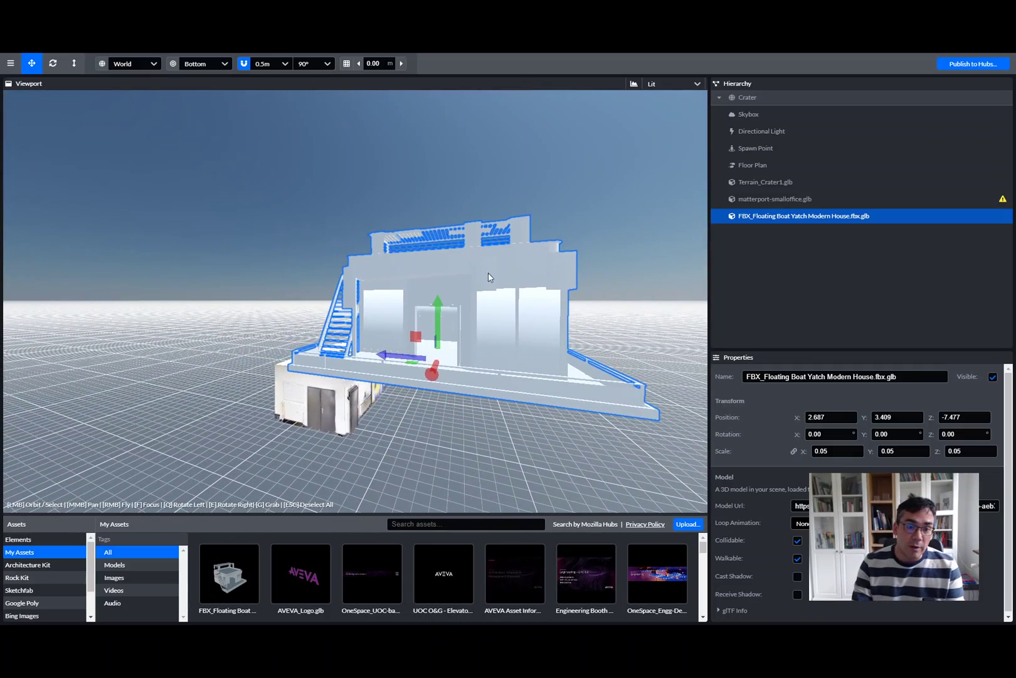
drag(437, 305, 474, 310)
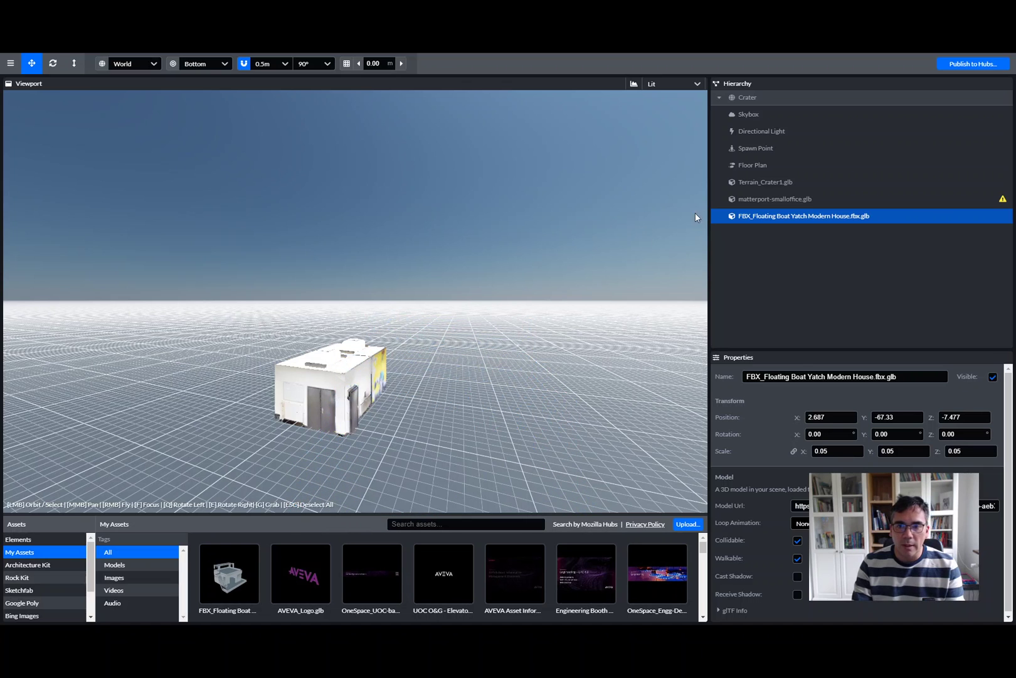
key(Delete)
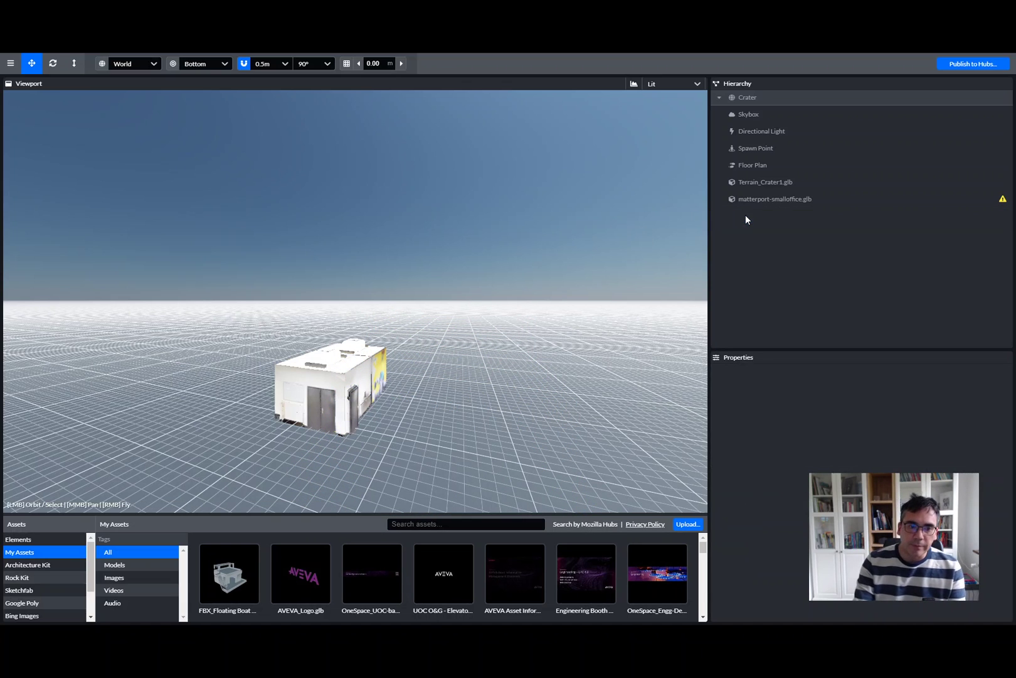
- Move the small office model along the Z axis to Z 1.322, around the spawn point
right_drag(553, 311, 471, 335)
key(w)
right_drag(533, 338, 507, 332)
key(w)
key(s)
right_drag(343, 325, 343, 331)
key(a)
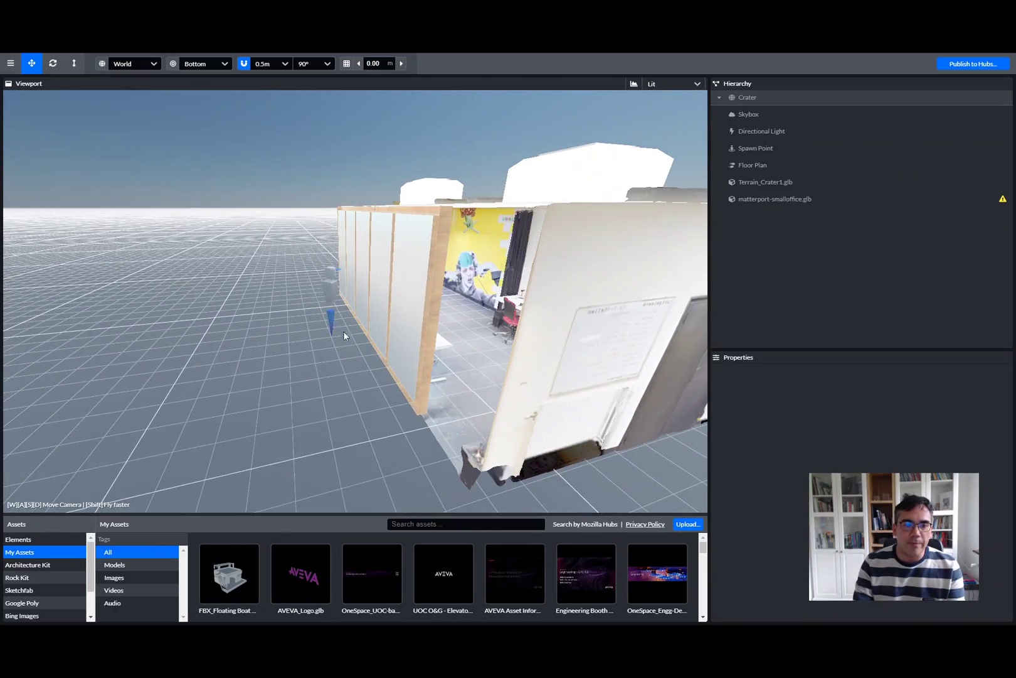
click(392, 305)
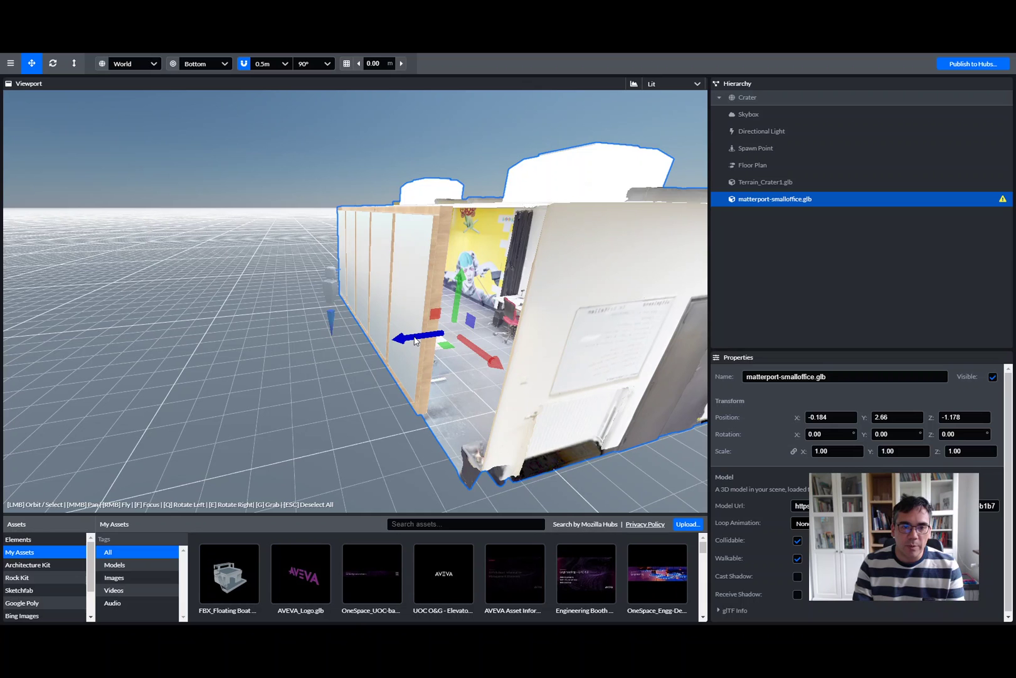
drag(408, 340, 341, 347)
mouse_move(340, 346)
right_down()
mouse_move(341, 339)
mouse_move(389, 347)
mouse_move(340, 347)
right_up()
key(w)
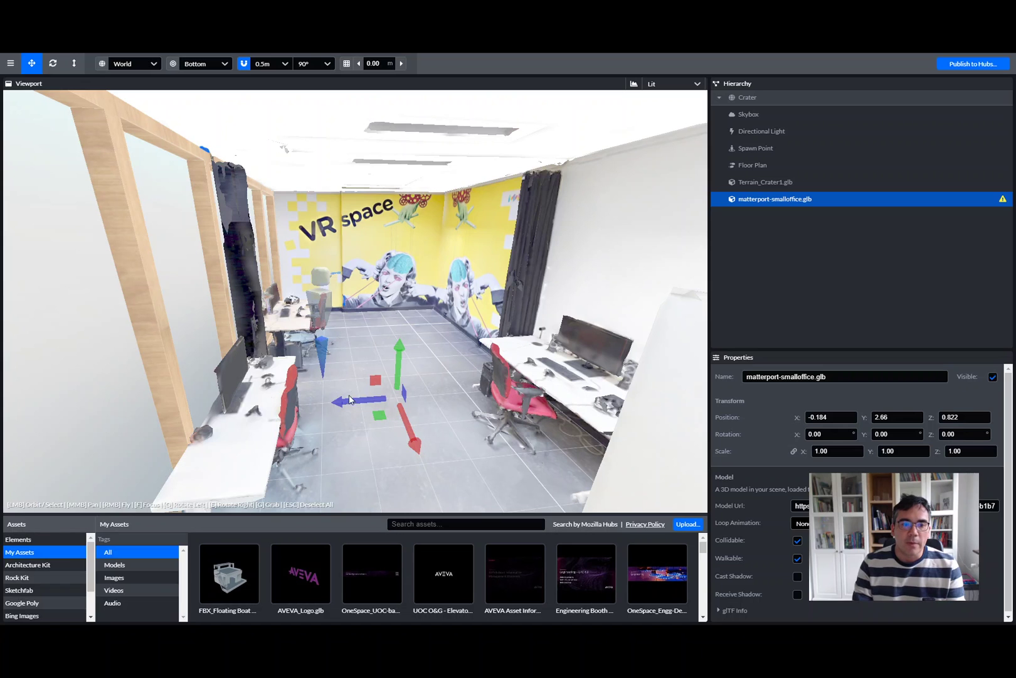
drag(326, 402, 323, 403)
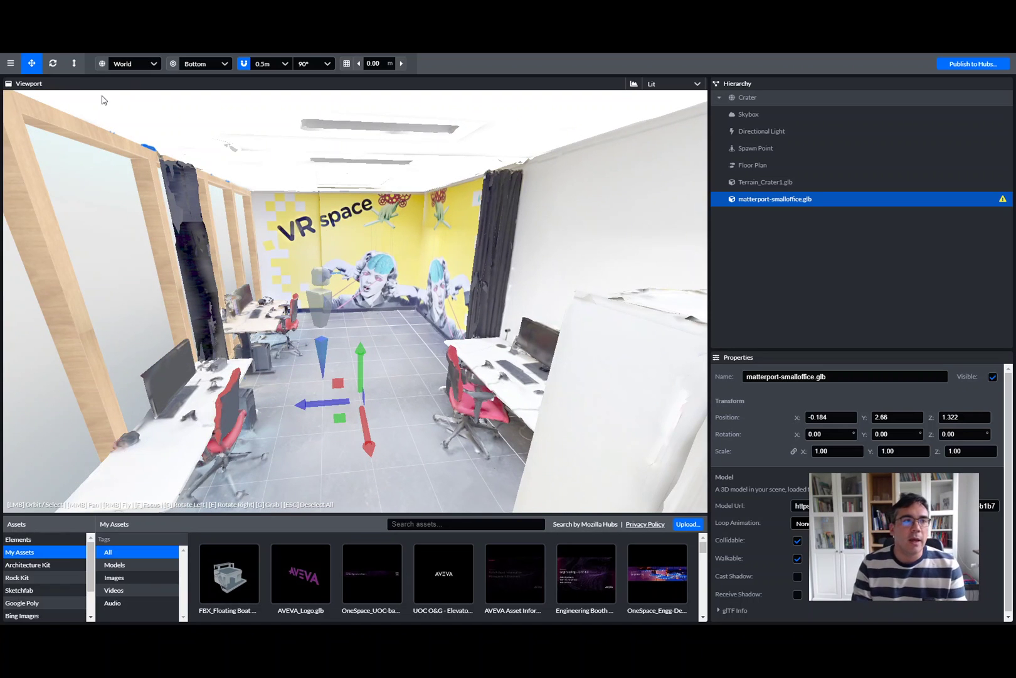
- Rotate the small office model 90° about its vertical axis
click(52, 63)
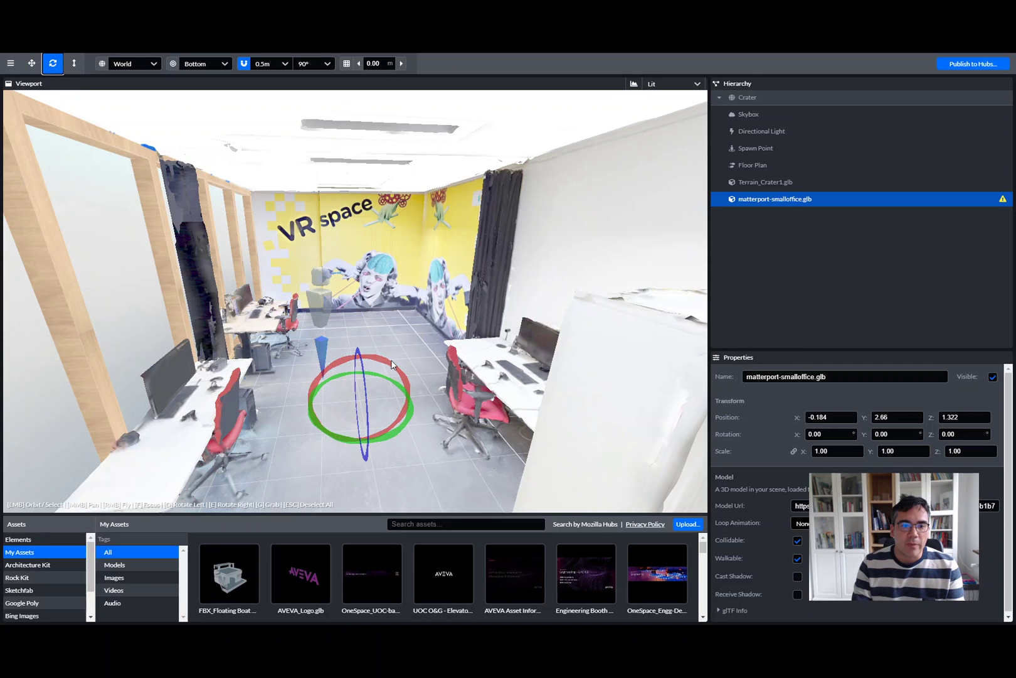
right_drag(285, 317, 326, 317)
key(s)
key(a)
right_drag(304, 399, 307, 332)
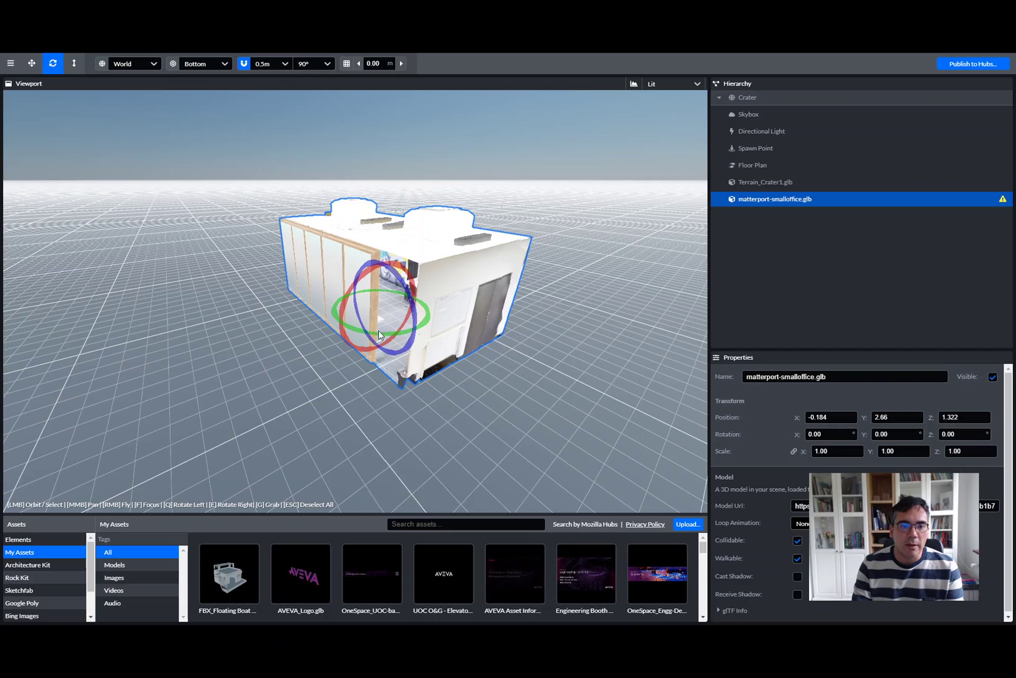
drag(379, 335, 425, 323)
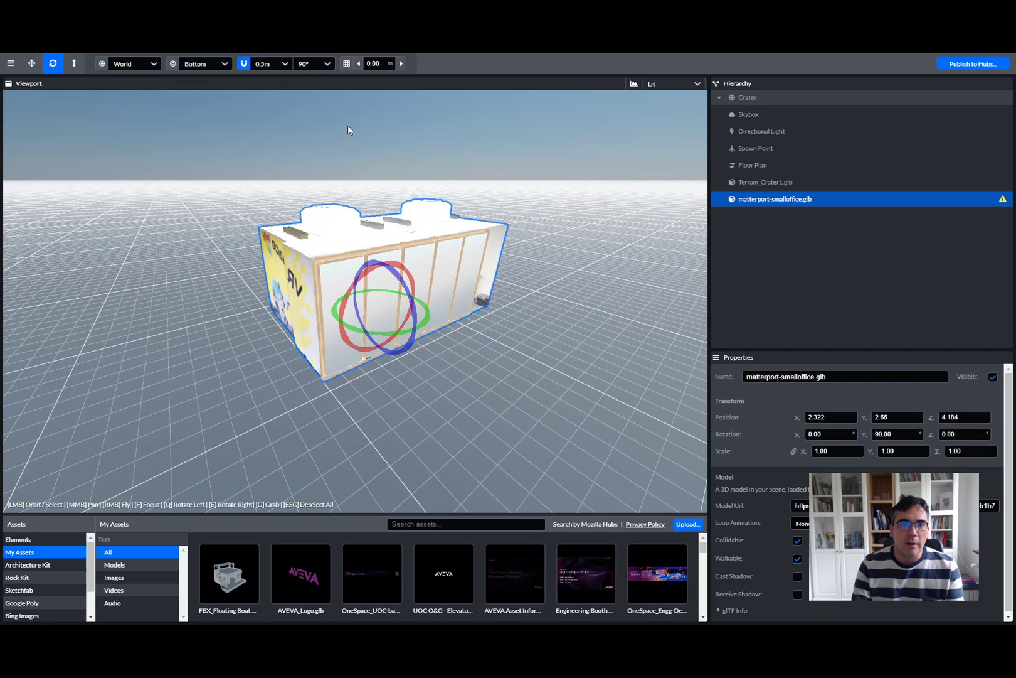
- Set the rotation snap to 45° and rotate the small office back to 0° about its vertical axis
click(317, 67)
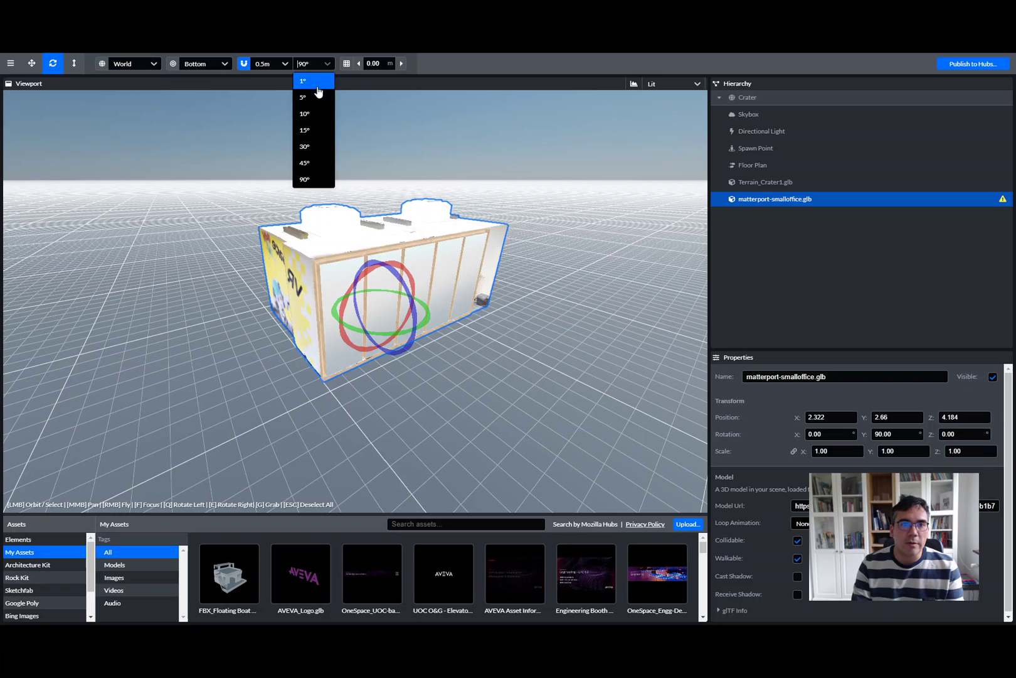
click(309, 165)
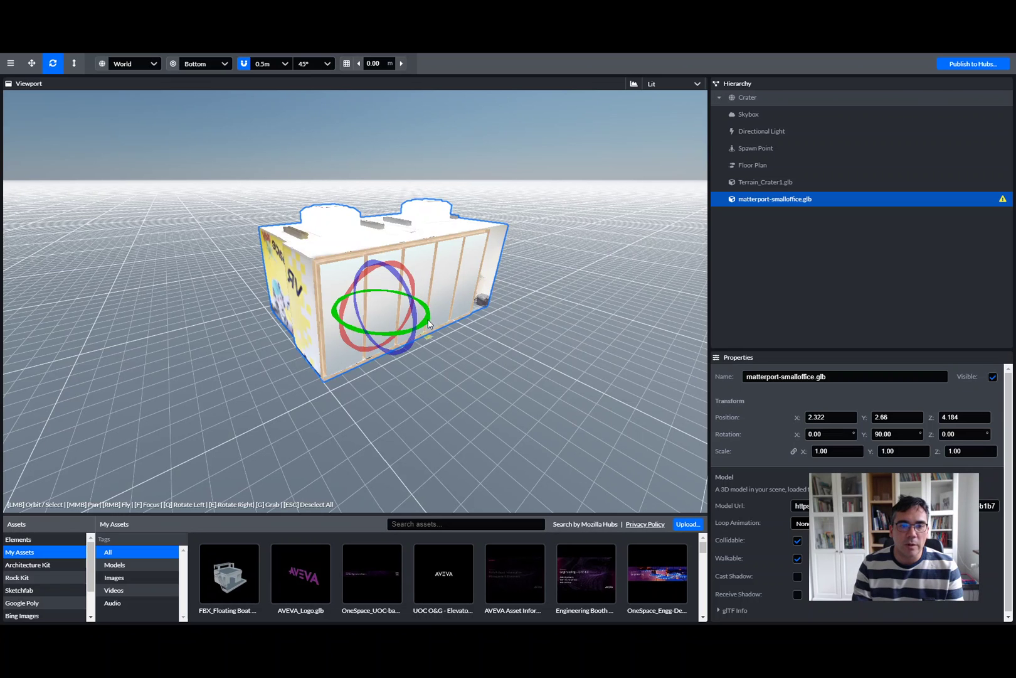
drag(429, 323, 314, 304)
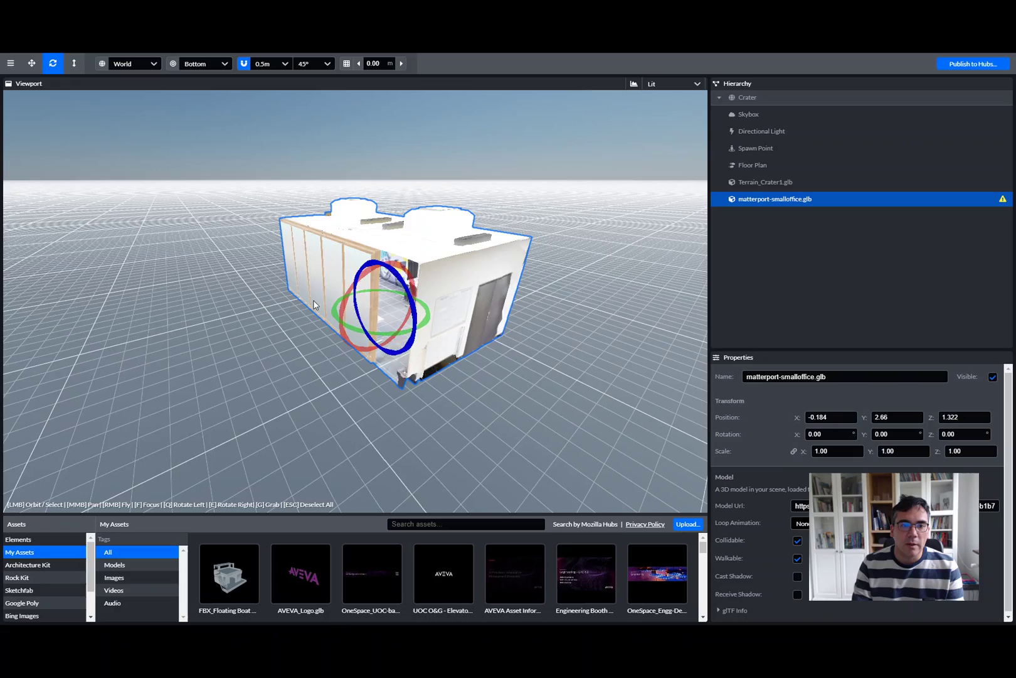
key(w)
right_drag(316, 330, 301, 274)
key(d)
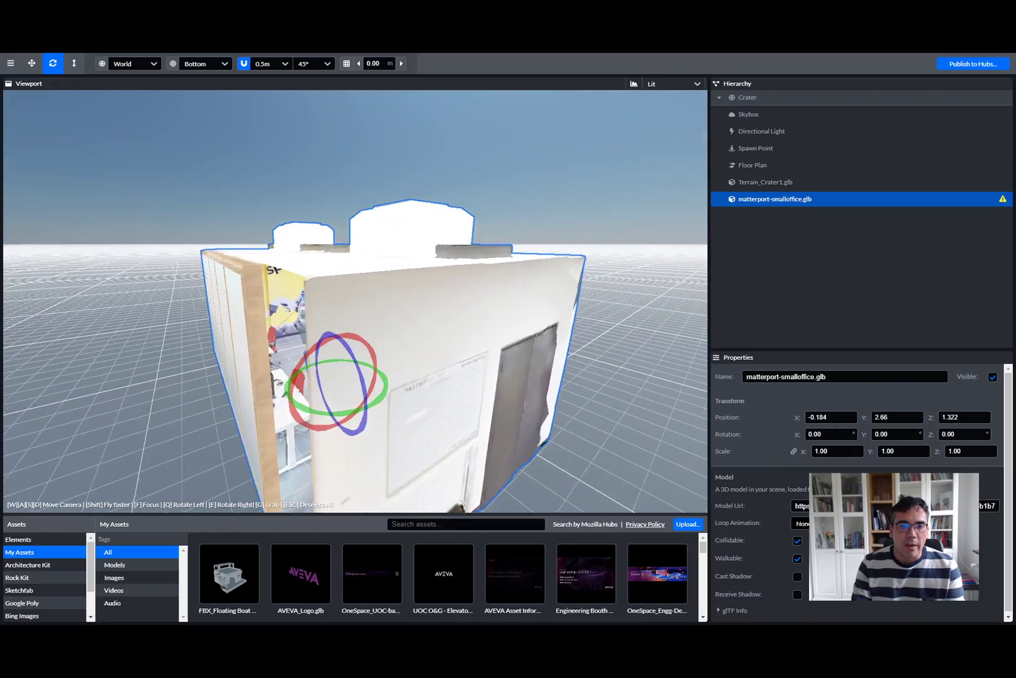
key(w)
key(s)
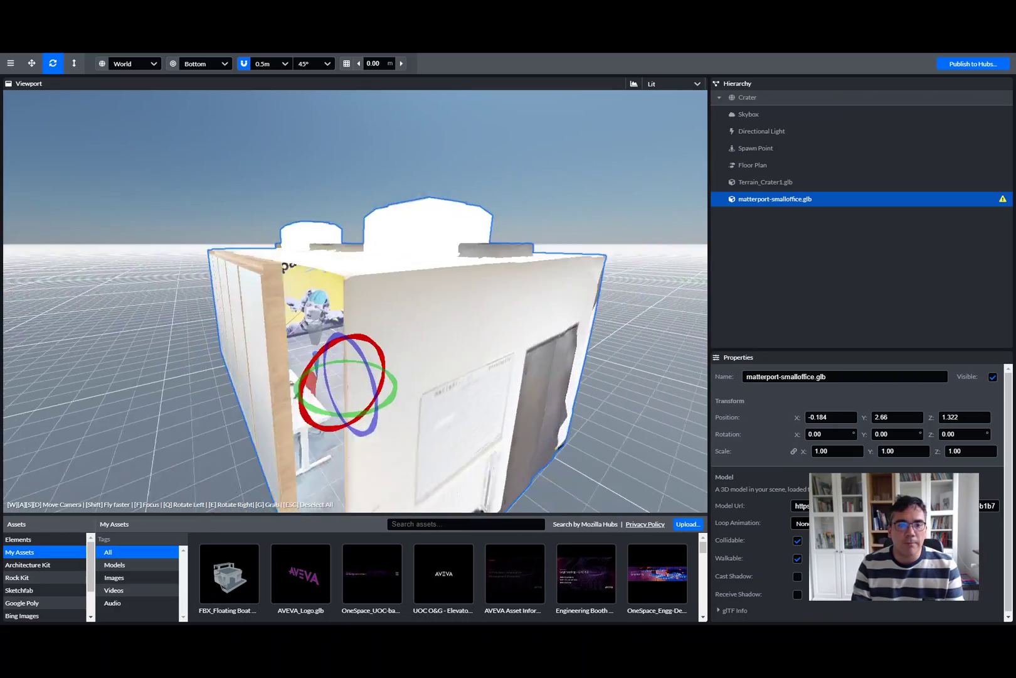
- Cycle through the scale, move and rotate tools on the small office model, finishing with the move tool active
click(73, 64)
click(32, 64)
click(53, 63)
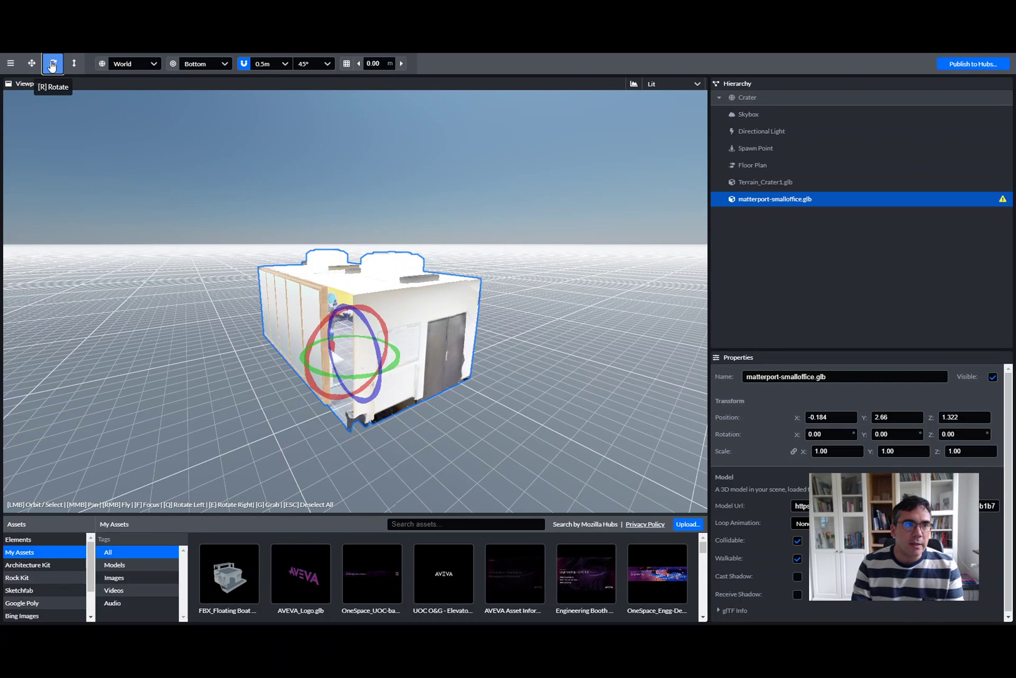
click(73, 65)
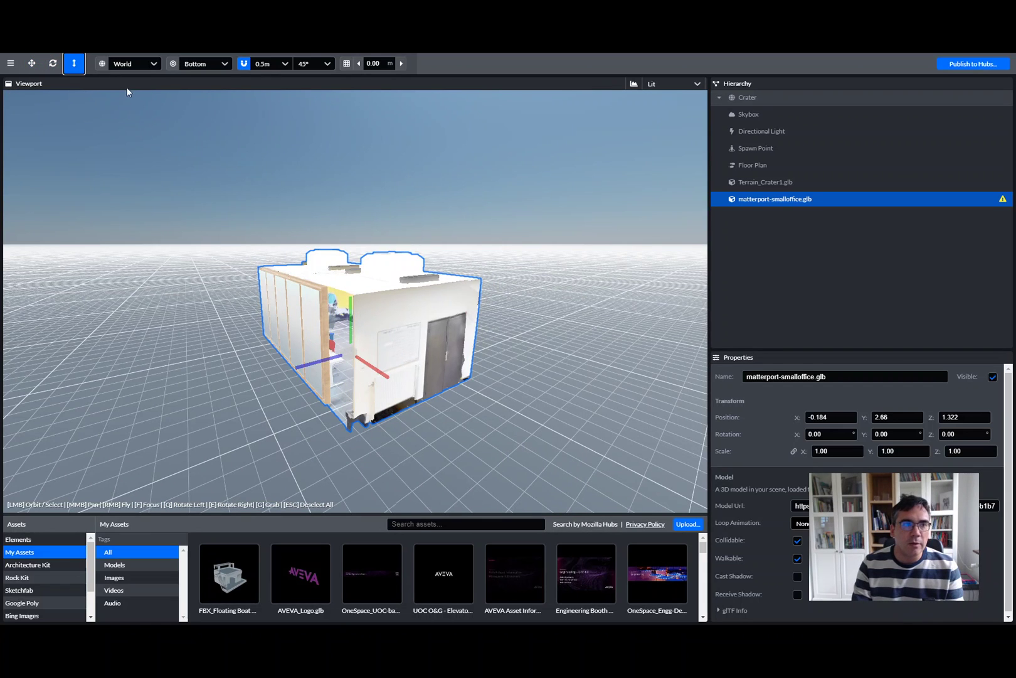
click(32, 63)
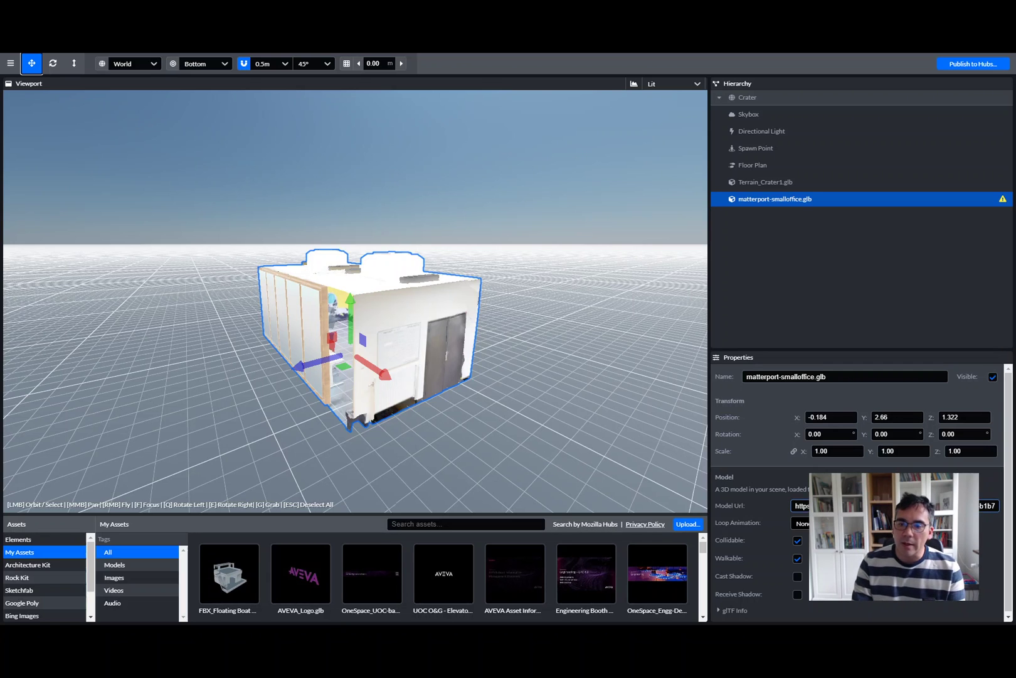
drag(427, 337, 424, 337)
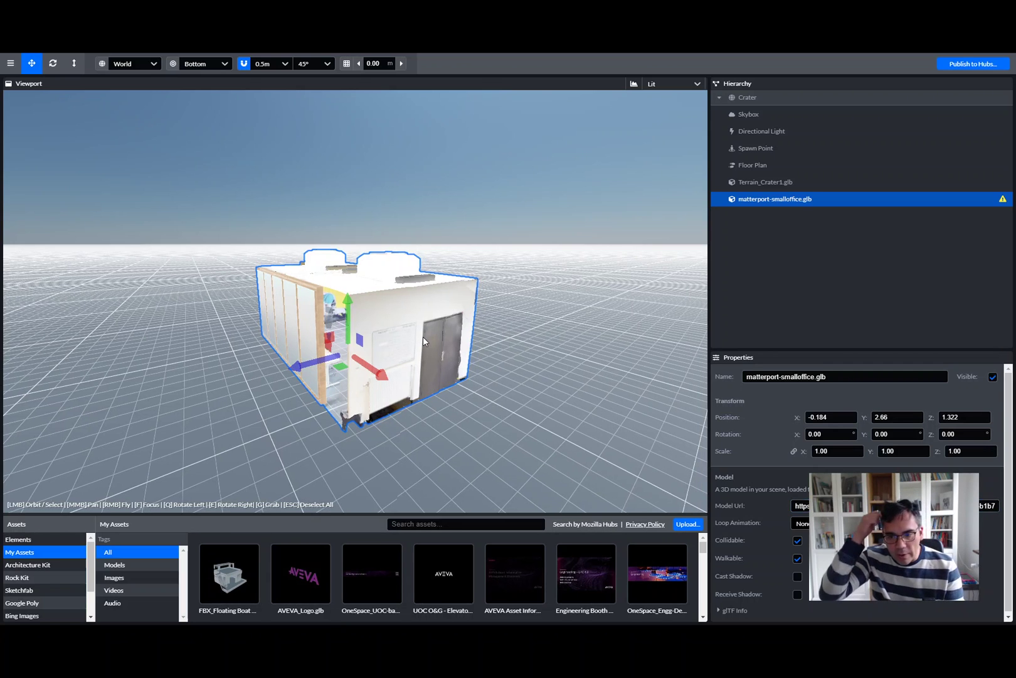
- Examine the full model URL of the small office model from beginning to end
click(798, 506)
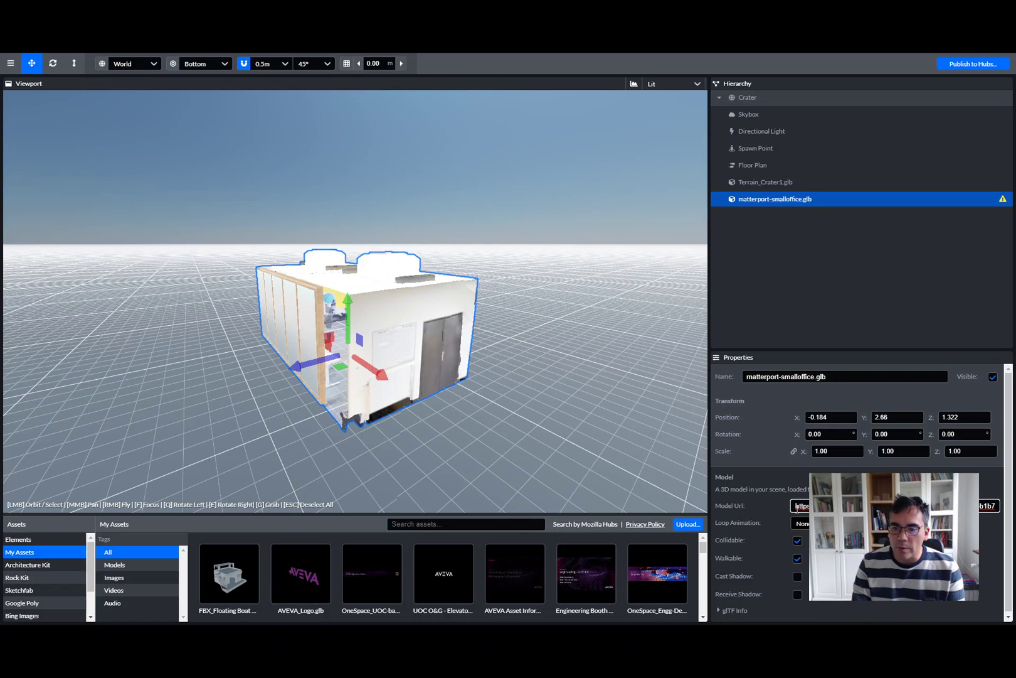
drag(797, 506, 1002, 513)
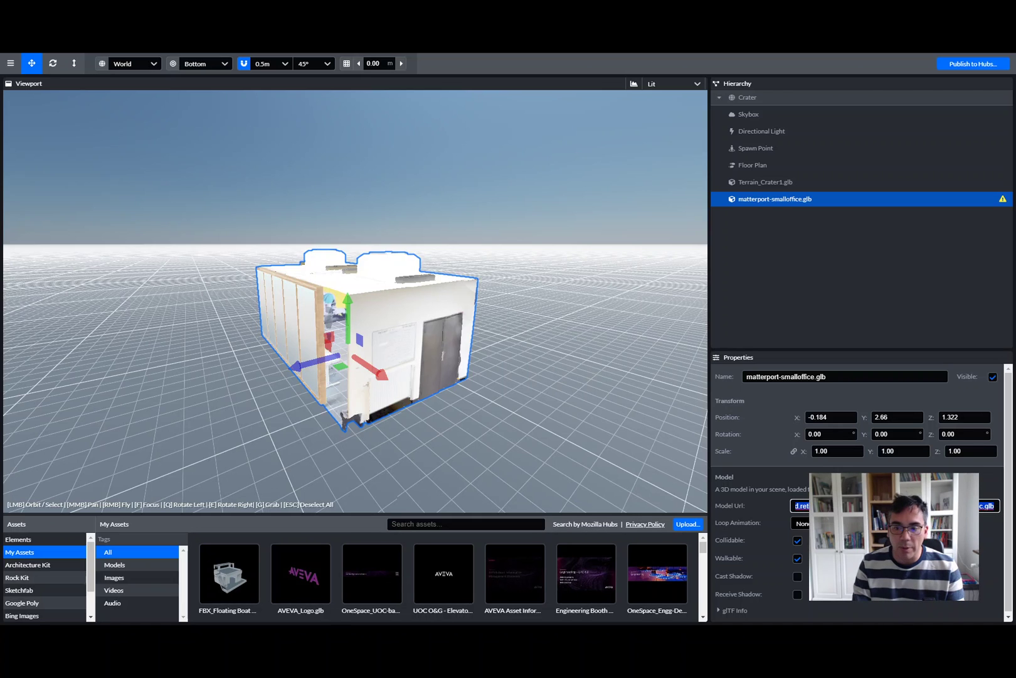
click(894, 505)
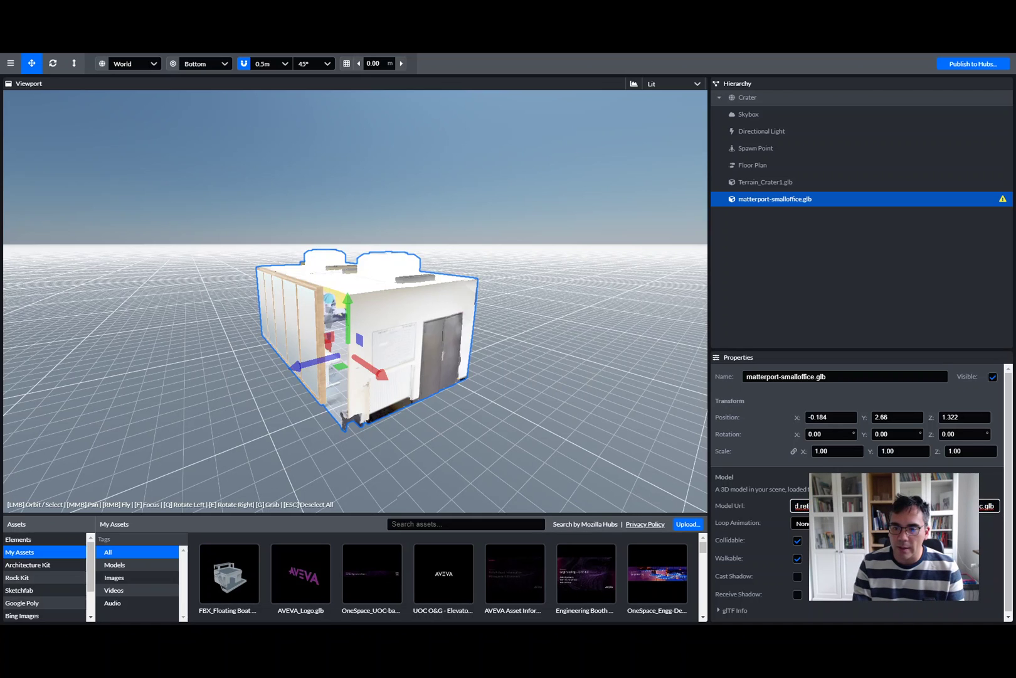
drag(894, 505, 779, 509)
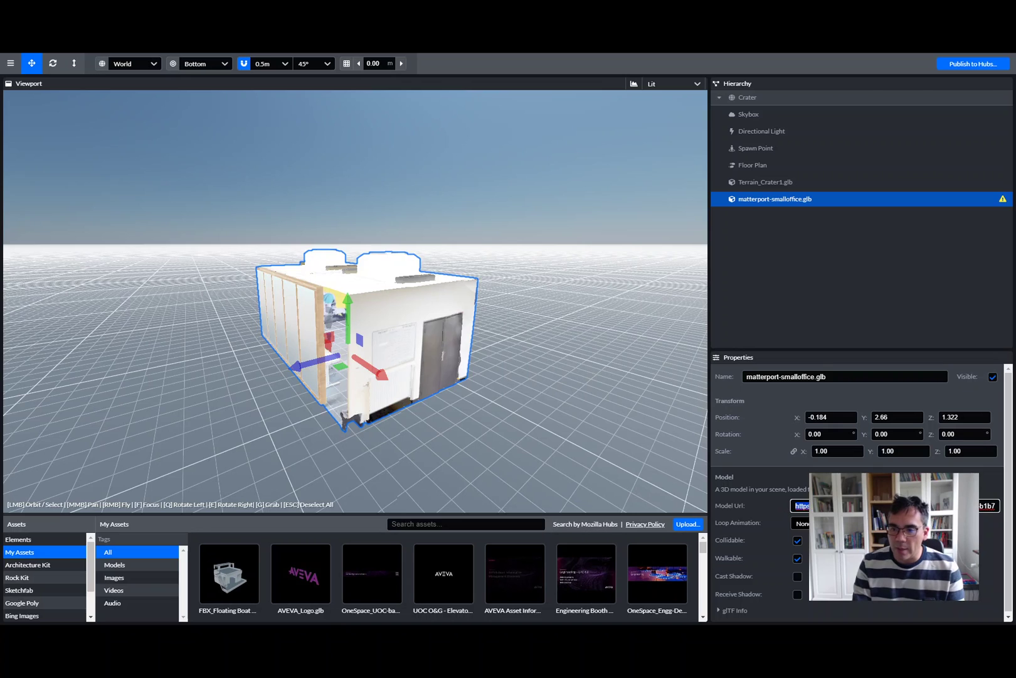
click(894, 505)
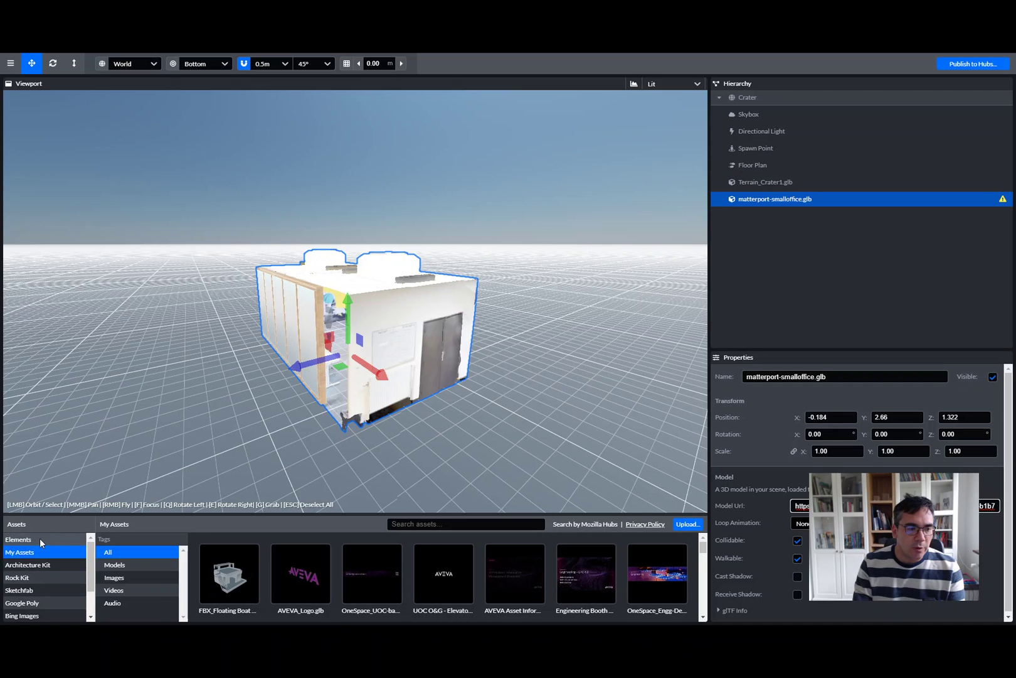
- Add a Ground Plane element beneath the small office at X -4.50, Y 0.05, Z 5.50
click(19, 538)
mouse_move(159, 550)
drag(265, 571, 248, 427)
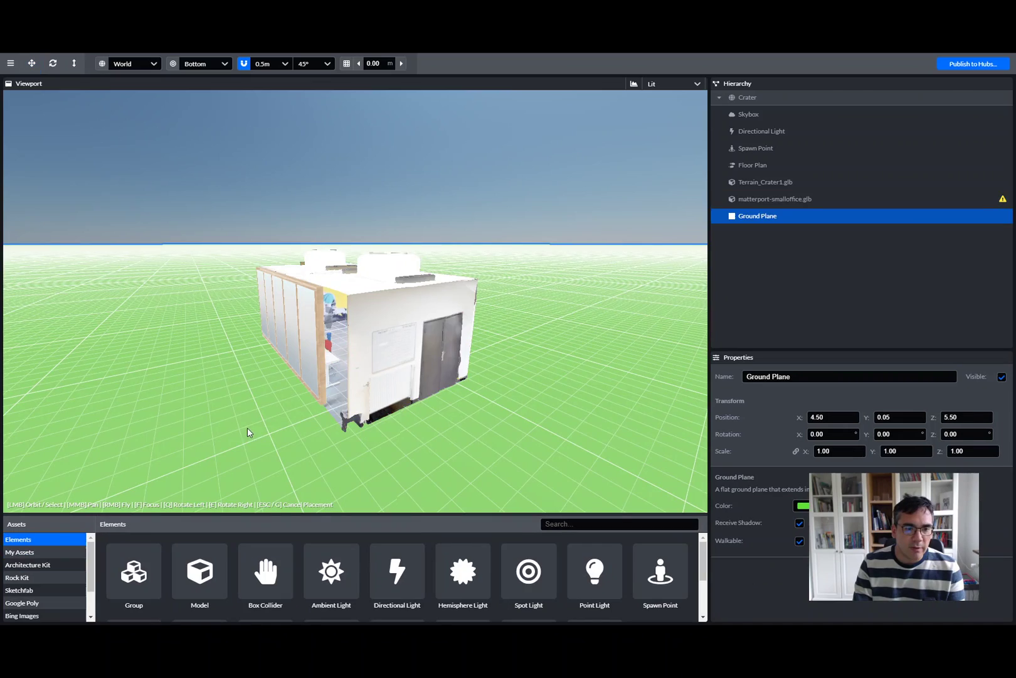
right_drag(460, 490, 463, 443)
click(453, 433)
key(w)
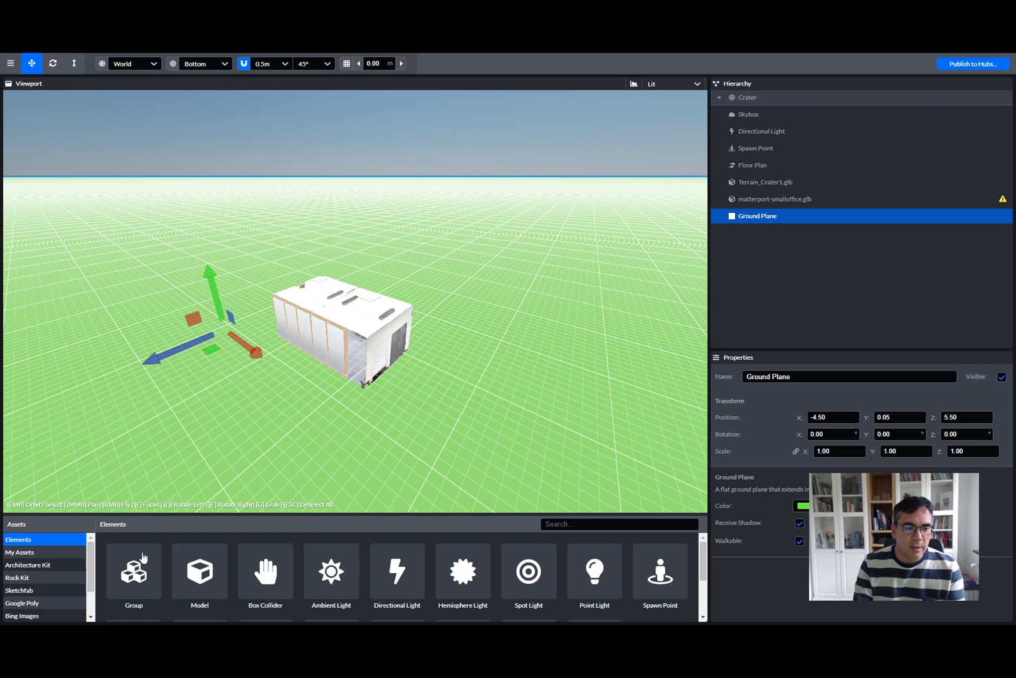
- Place a Way Point element on the ground outside the office's open corner at X 5.50, Y 0.00, Z 5.50
mouse_move(339, 579)
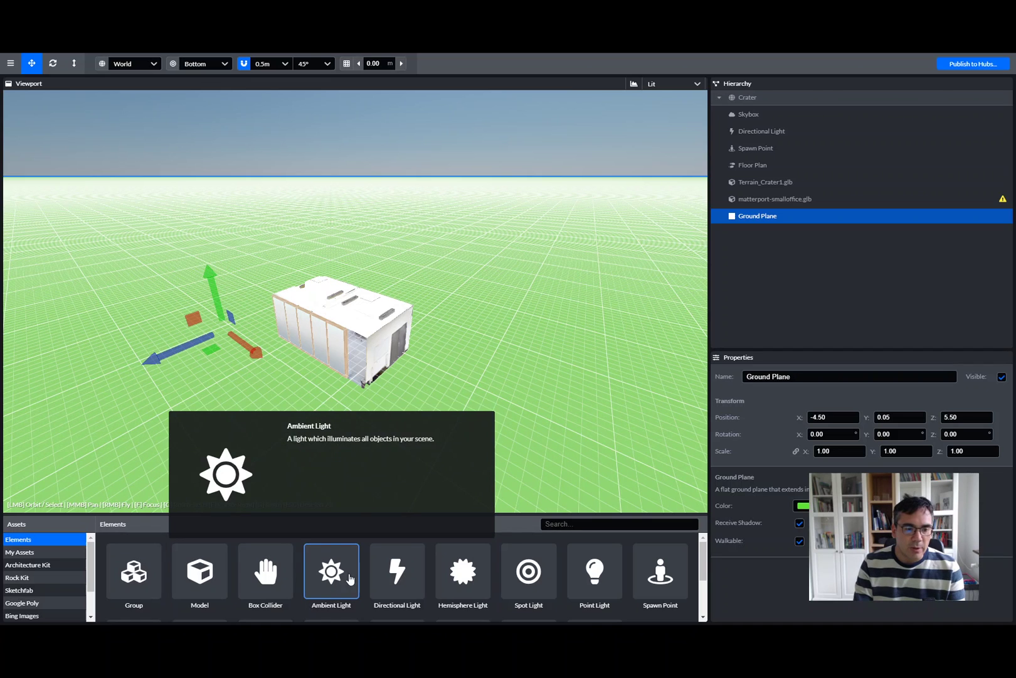
mouse_move(379, 565)
scroll(395, 568, down, 1)
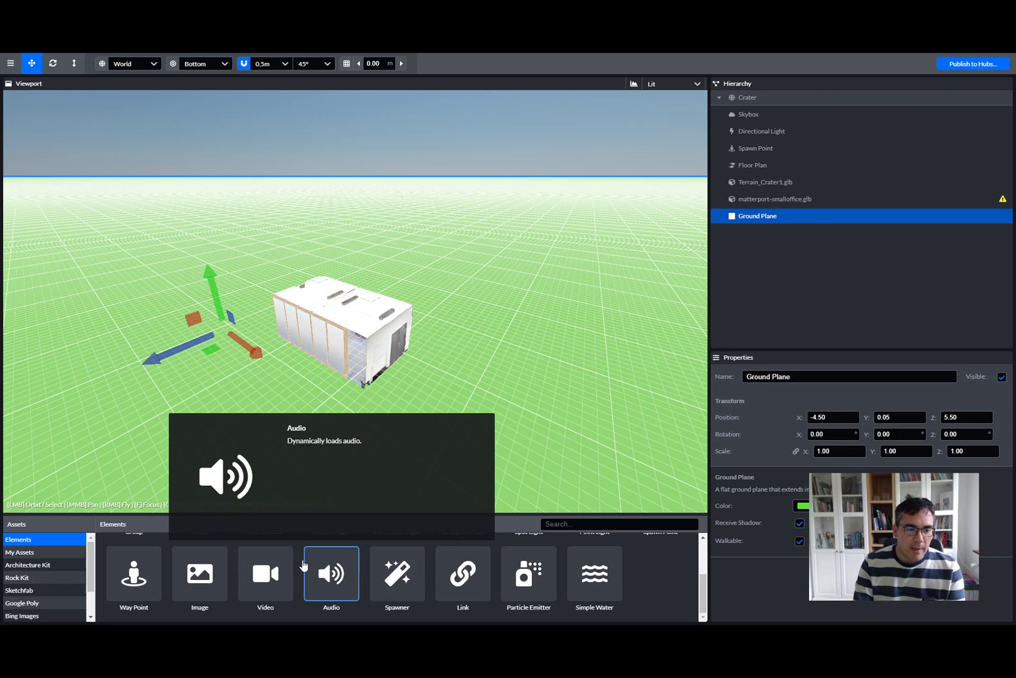
drag(134, 573, 335, 418)
key(w)
right_drag(376, 415, 458, 414)
key(w)
key(a)
key(w)
right_drag(363, 452, 449, 429)
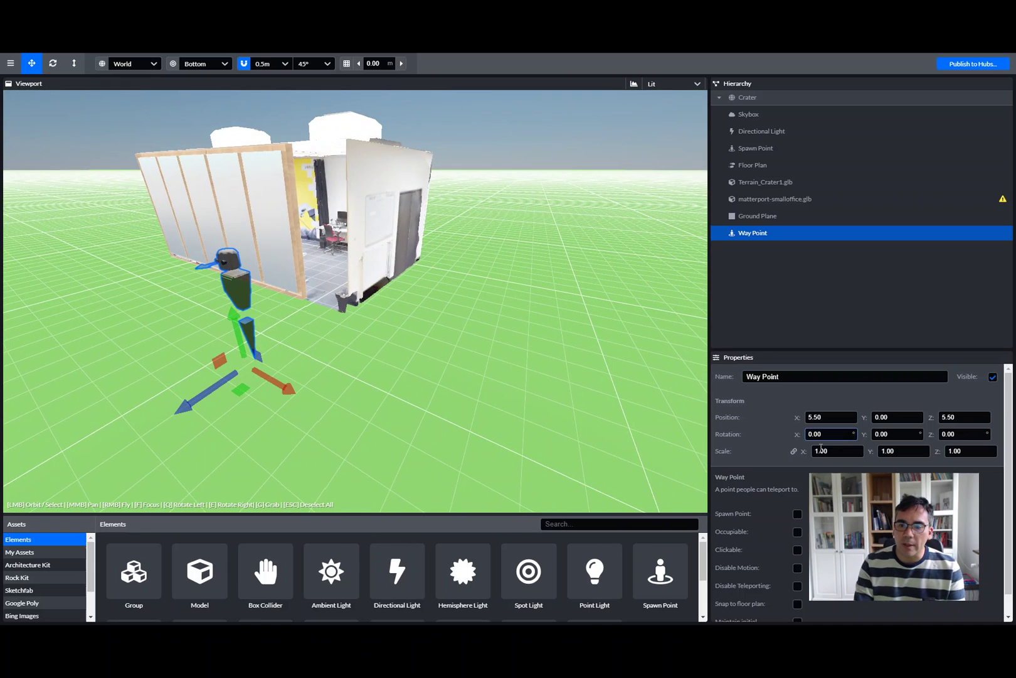
right_drag(456, 372, 452, 365)
key(d)
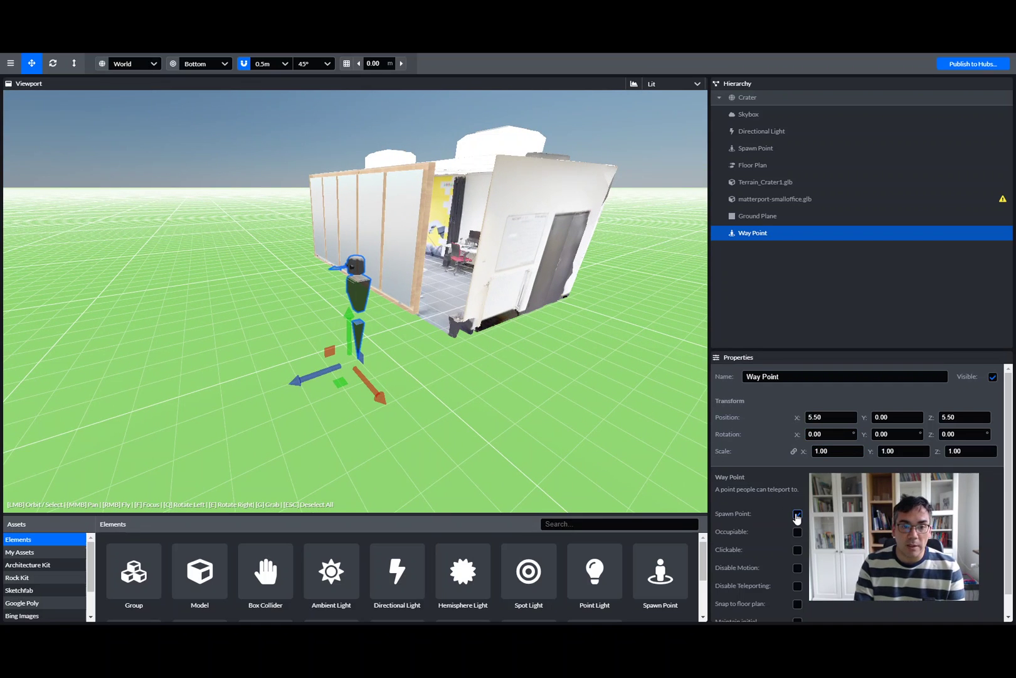
- Enable the Spawn Point, Occupiable and Clickable options for the ground-level way point
click(797, 515)
mouse_move(498, 370)
right_down()
mouse_move(471, 365)
mouse_move(464, 374)
mouse_move(483, 380)
mouse_move(491, 369)
right_up()
key(w)
key(s)
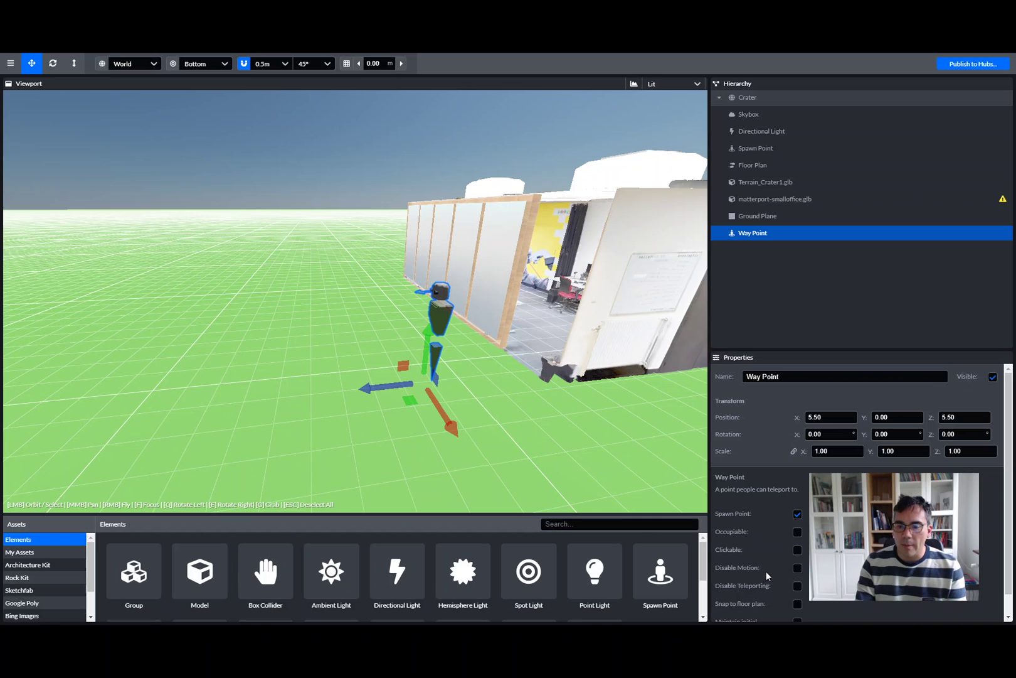
click(797, 532)
click(797, 549)
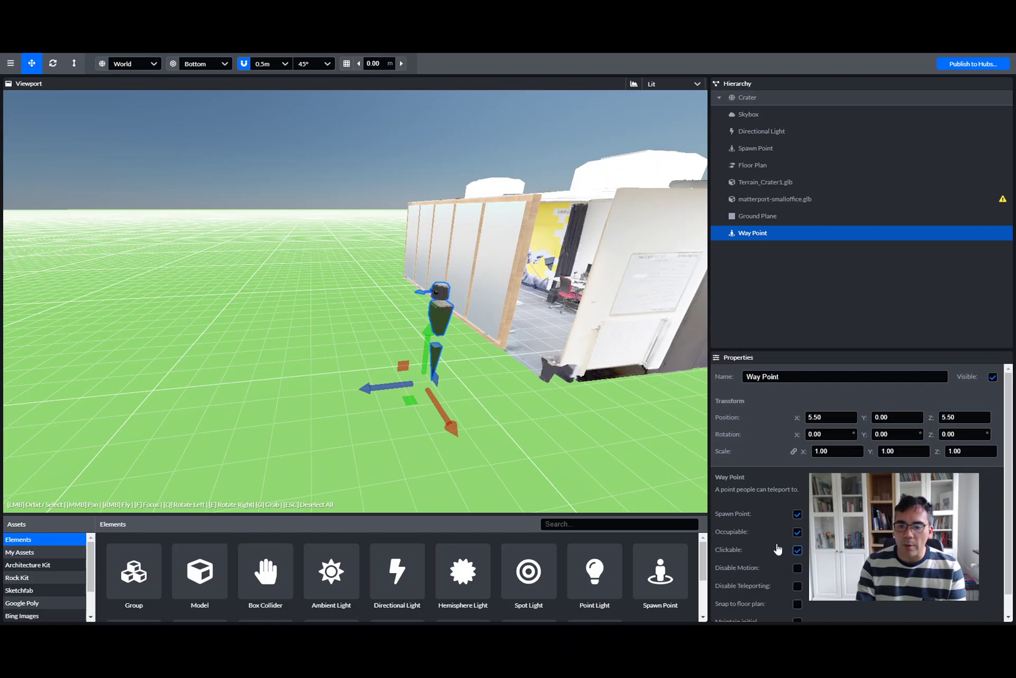
mouse_move(517, 448)
right_down()
mouse_move(502, 439)
mouse_move(514, 450)
right_up()
key(s)
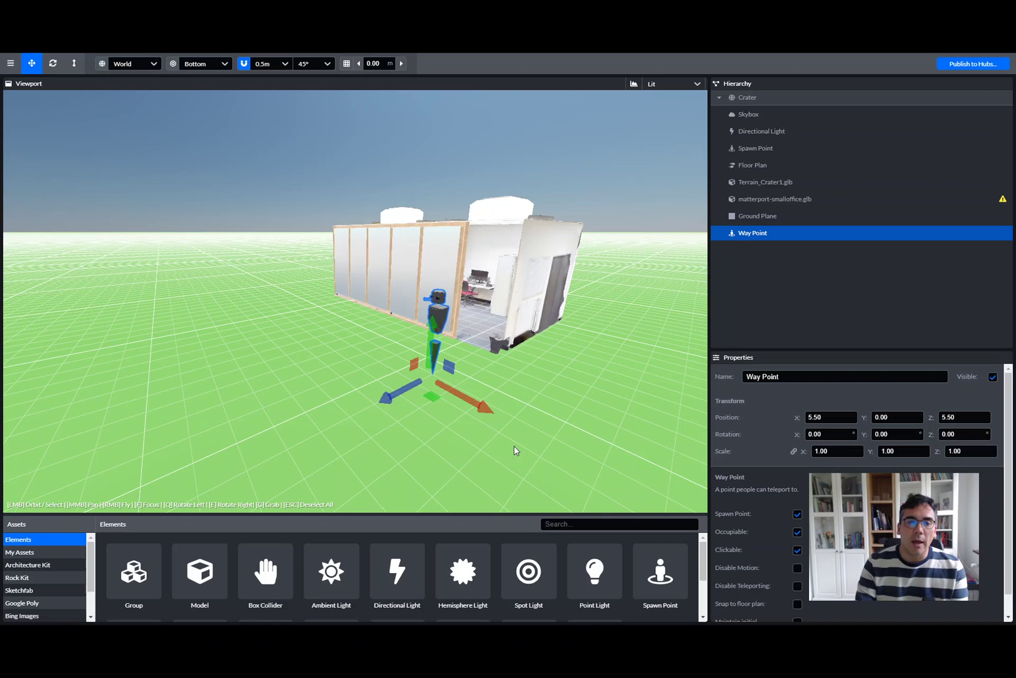
- Place a second Way Point element on the small office's roof at X 4.00, Y 3.00, Z 2.842
right_drag(519, 376, 569, 392)
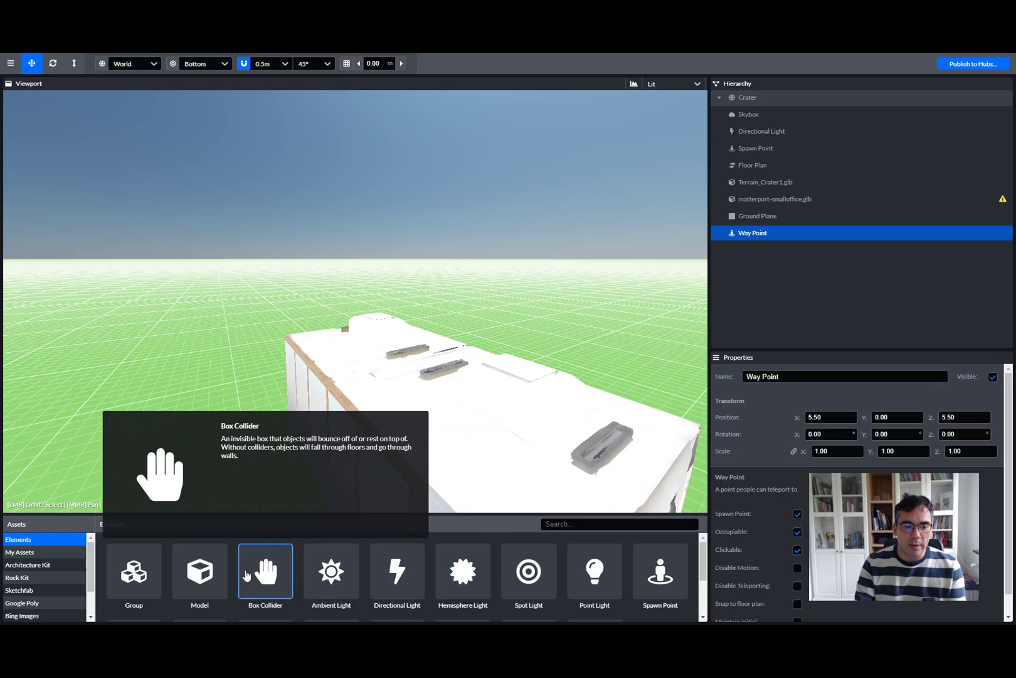
scroll(573, 573, down, 1)
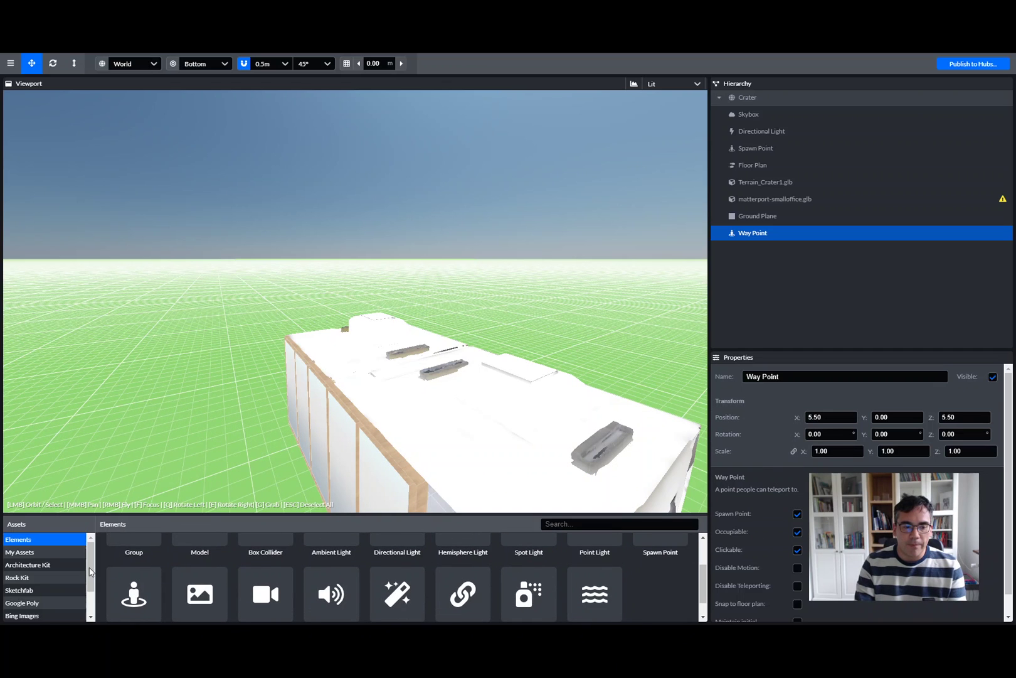
click(134, 598)
click(432, 433)
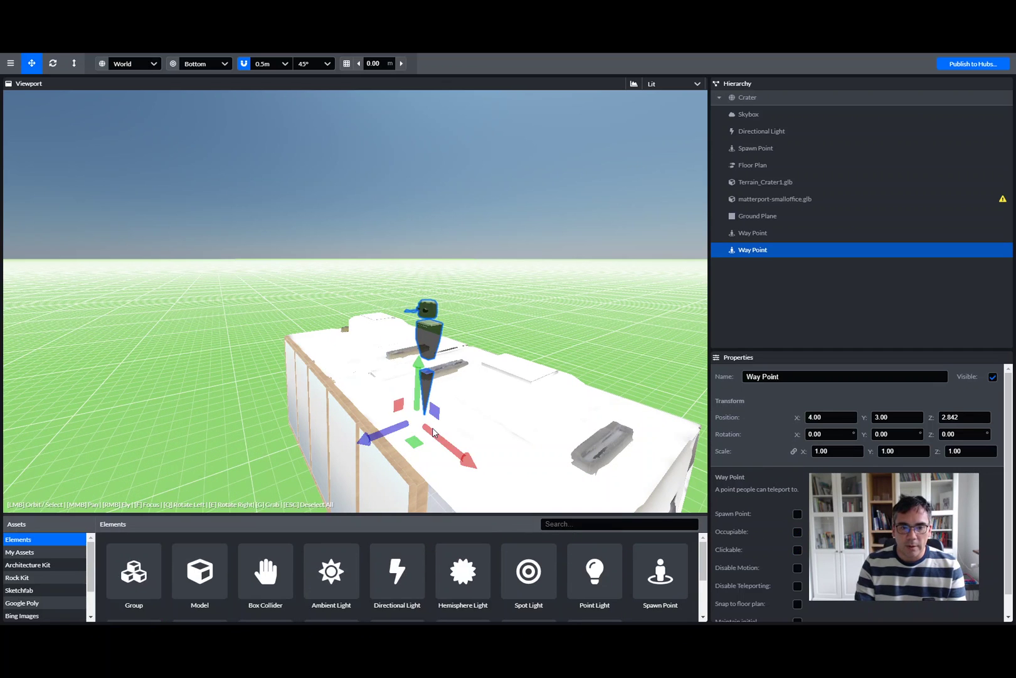
- Enable the Occupiable, Clickable and Disable Motion options for the rooftop way point
right_drag(330, 413, 367, 320)
key(a)
key(w)
key(w)
key(d)
right_drag(298, 392, 225, 368)
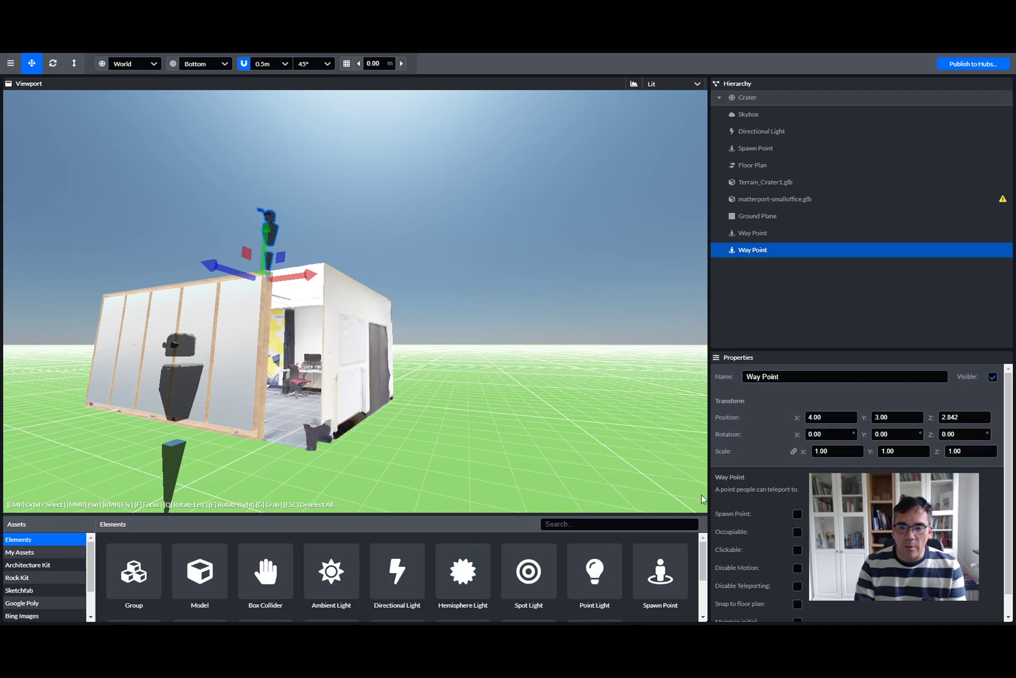
click(797, 532)
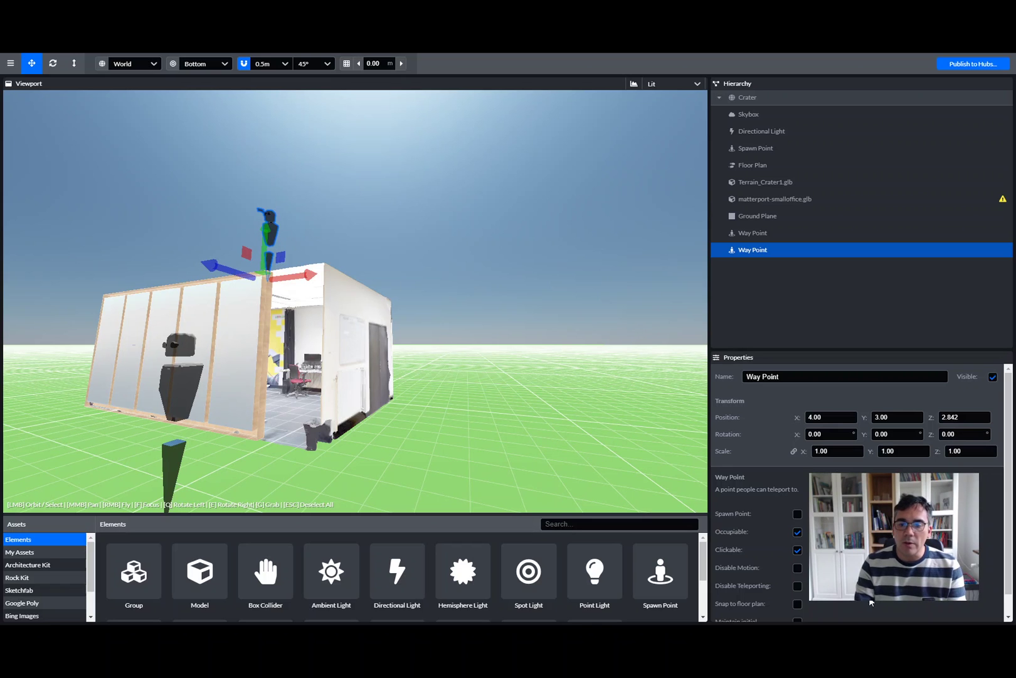
click(800, 569)
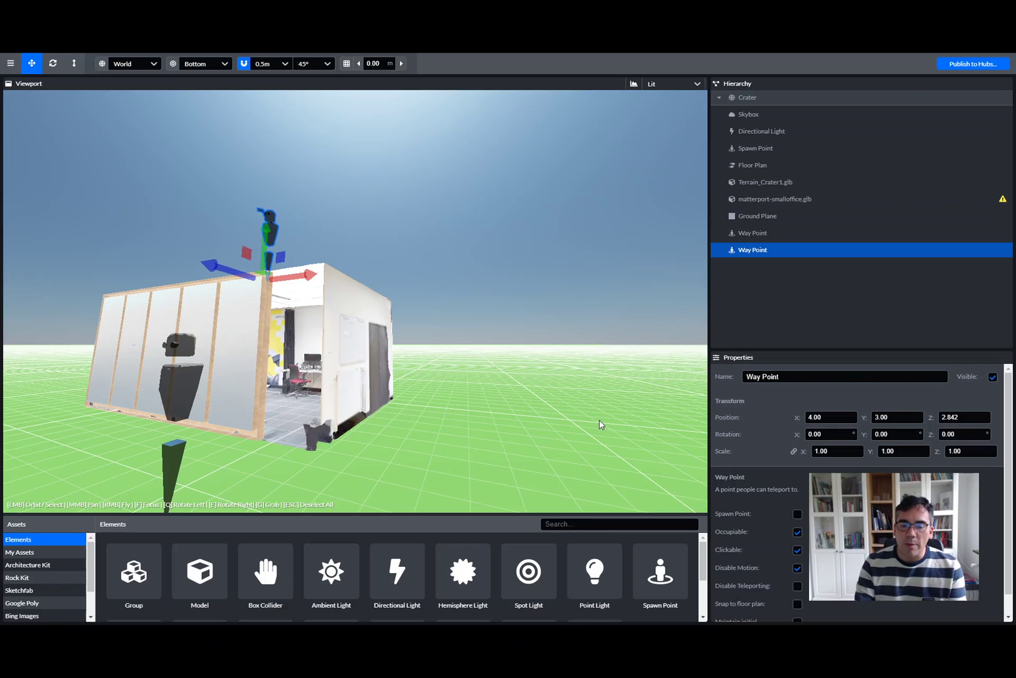
- Select the small office model and review its Collidable and Walkable options
mouse_move(600, 424)
right_down()
mouse_move(527, 408)
mouse_move(502, 379)
mouse_move(596, 423)
right_up()
key(d)
key(w)
key(s)
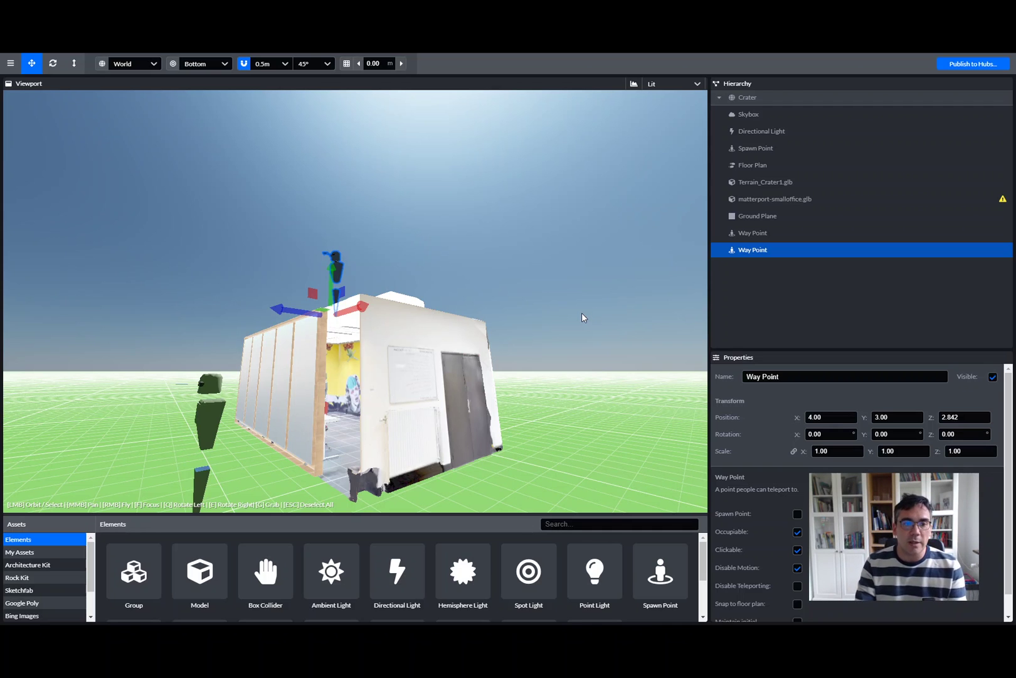
right_drag(581, 315, 515, 342)
click(447, 364)
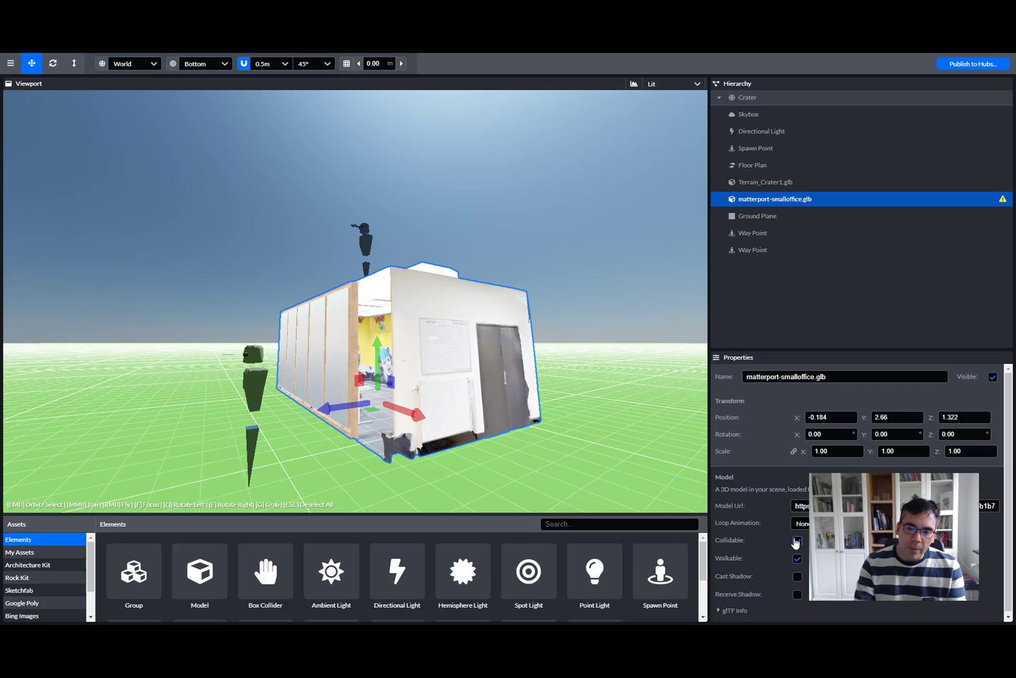
click(797, 540)
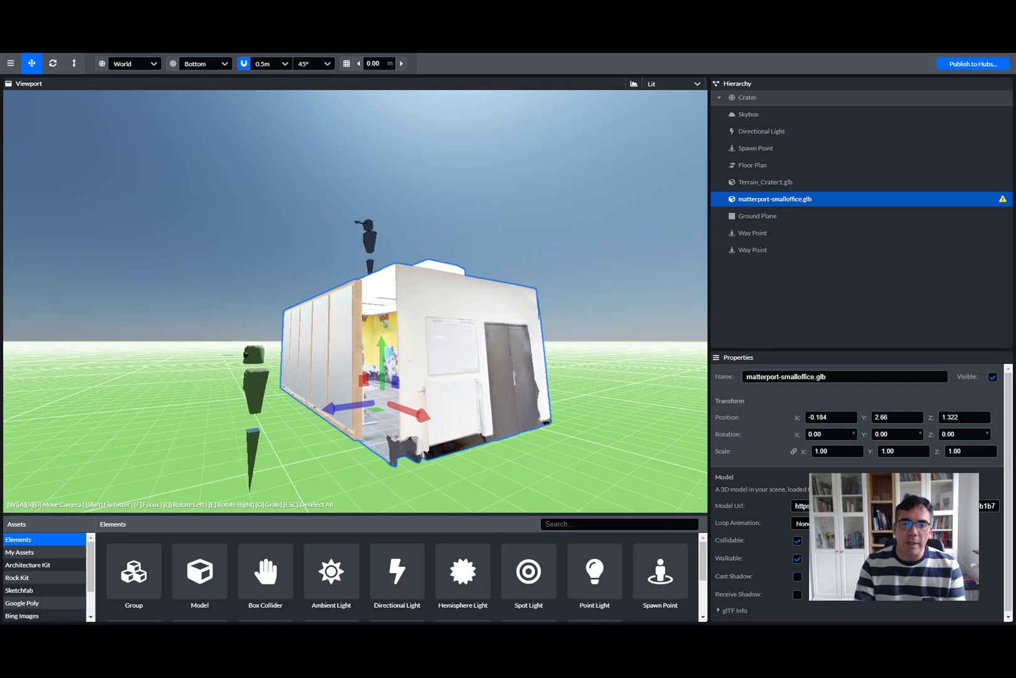
- Fly into the small office to look around its interior, and return outside to view the whole building
key(w)
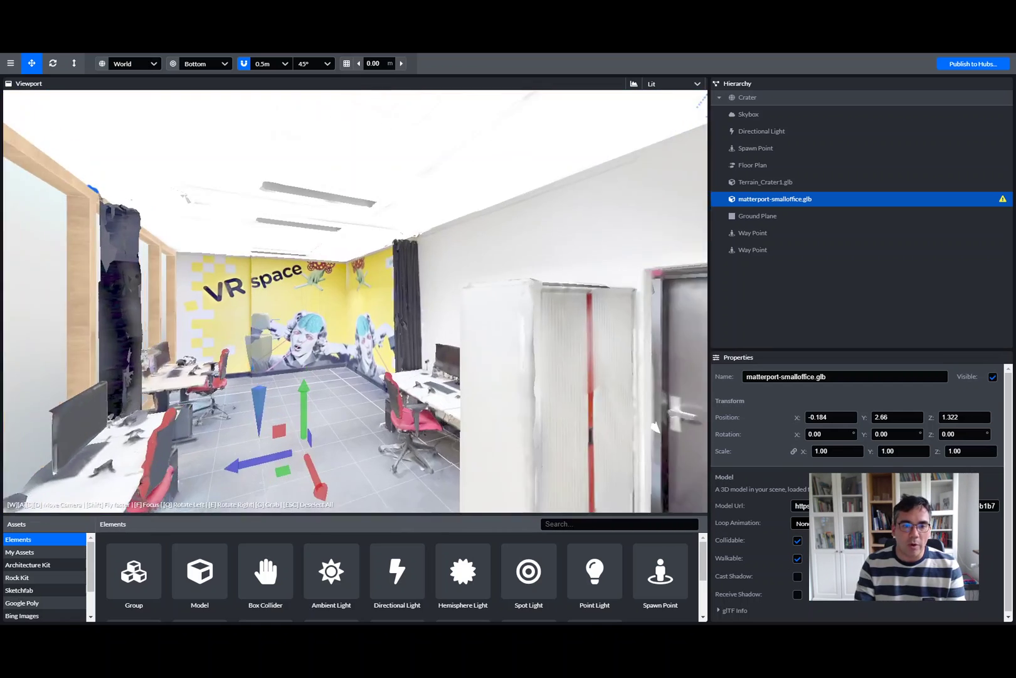
key(w)
key(s)
key(w)
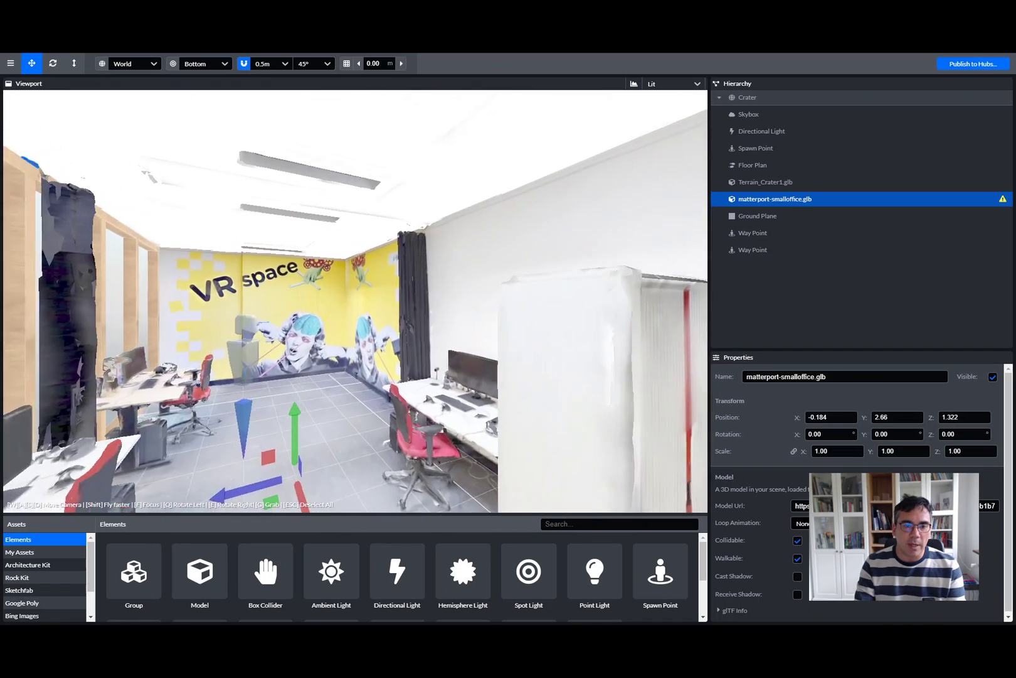
key(s)
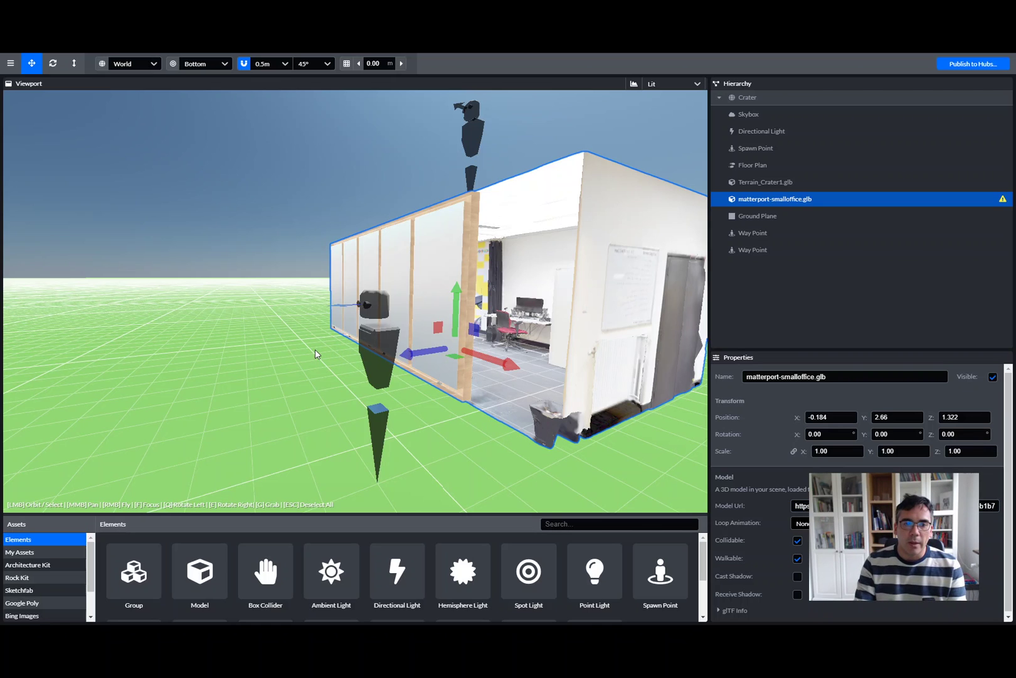
key(s)
mouse_move(315, 350)
right_down()
mouse_move(408, 358)
mouse_move(314, 355)
right_up()
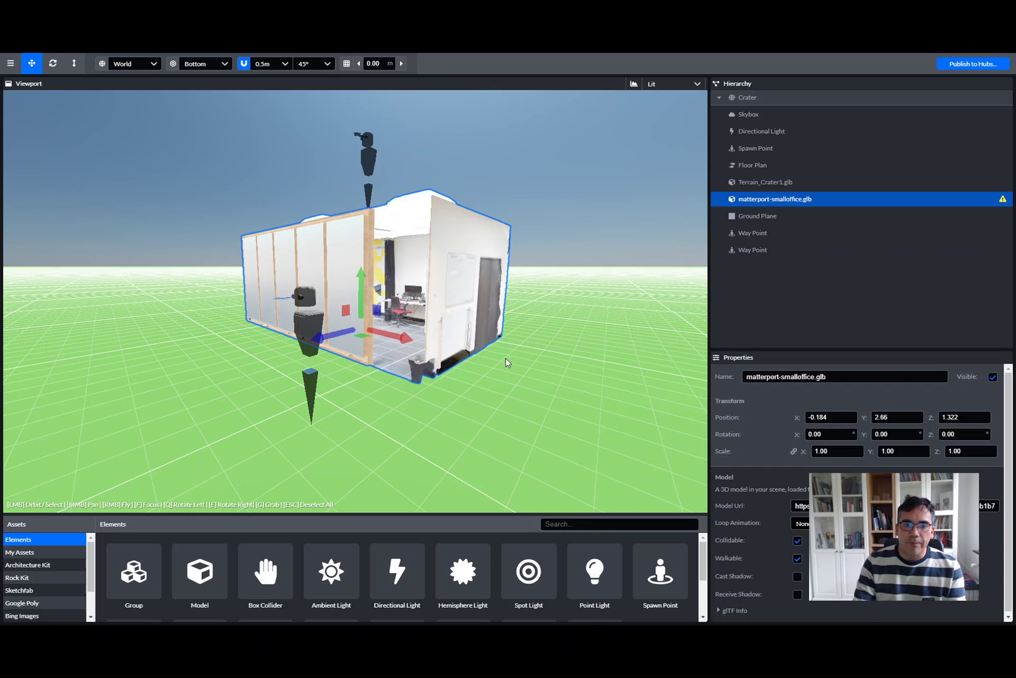
drag(499, 361, 499, 367)
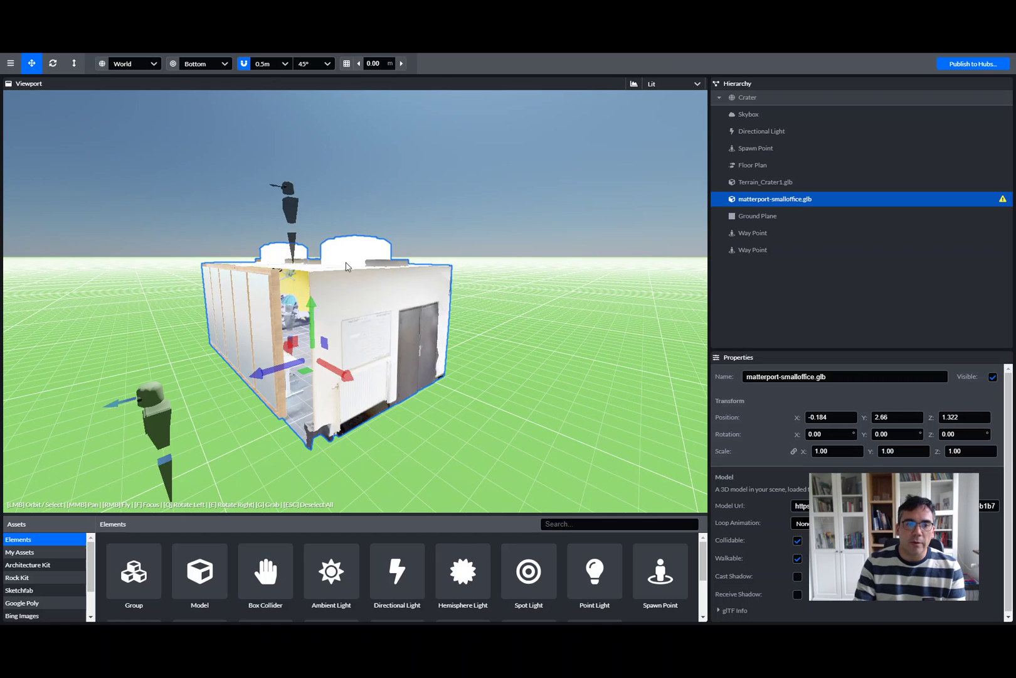
right_drag(528, 370, 508, 378)
- Look through the asset sources and remaining elements, and select the way point on the ground beside the office
scroll(59, 543, down, 2)
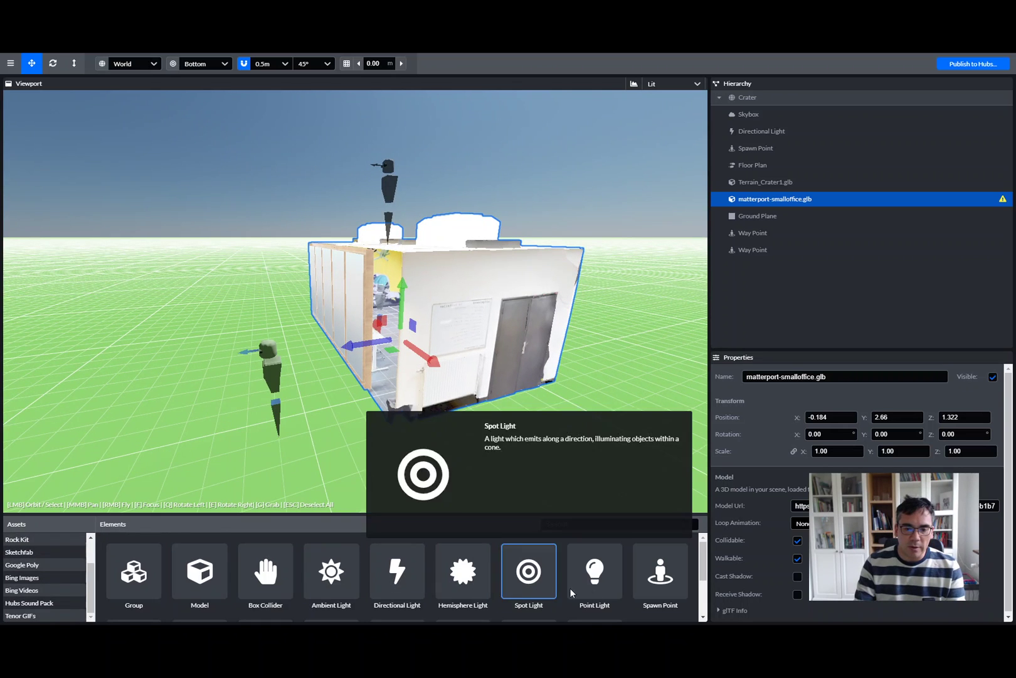
scroll(649, 568, down, 1)
scroll(637, 573, down, 1)
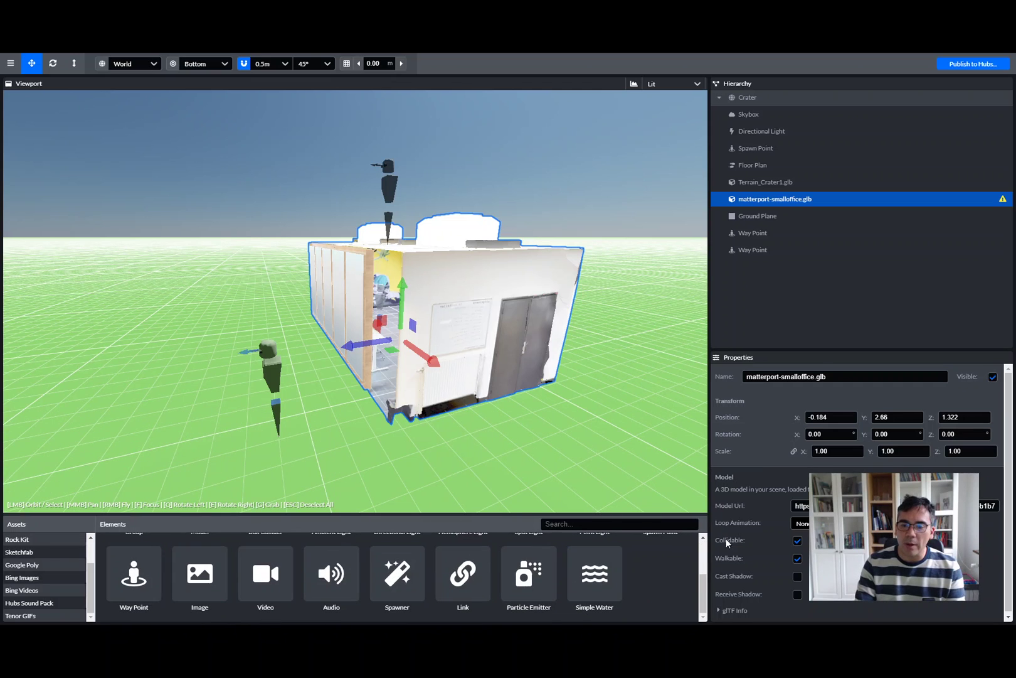
click(276, 376)
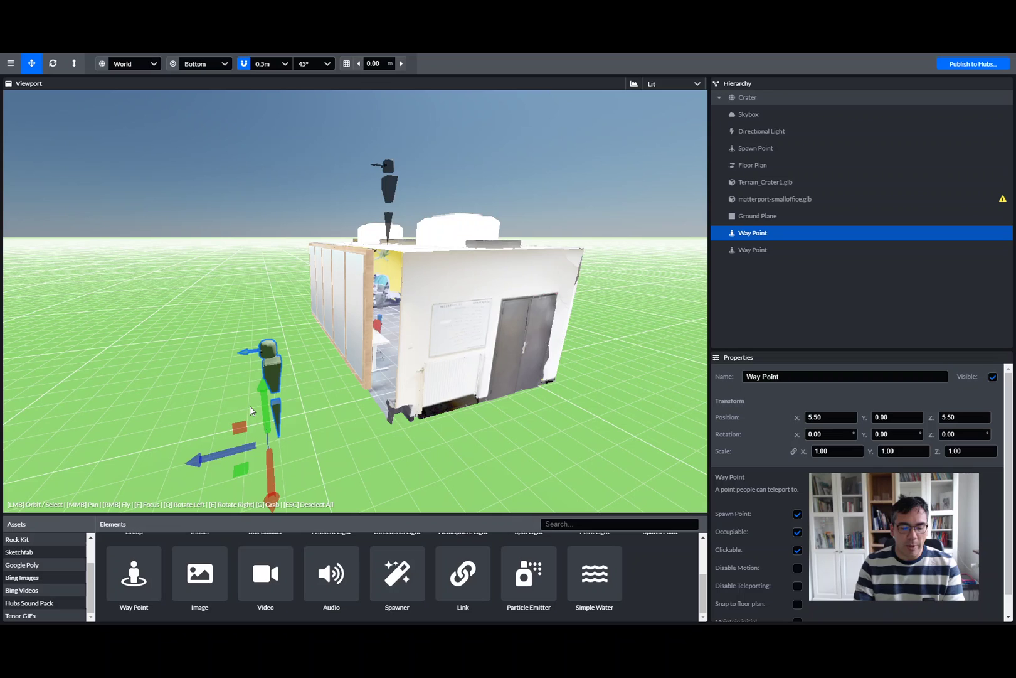
- Duplicate the way point on the ground beside the office and move the copy along X to 3.00
key(ctrl+d)
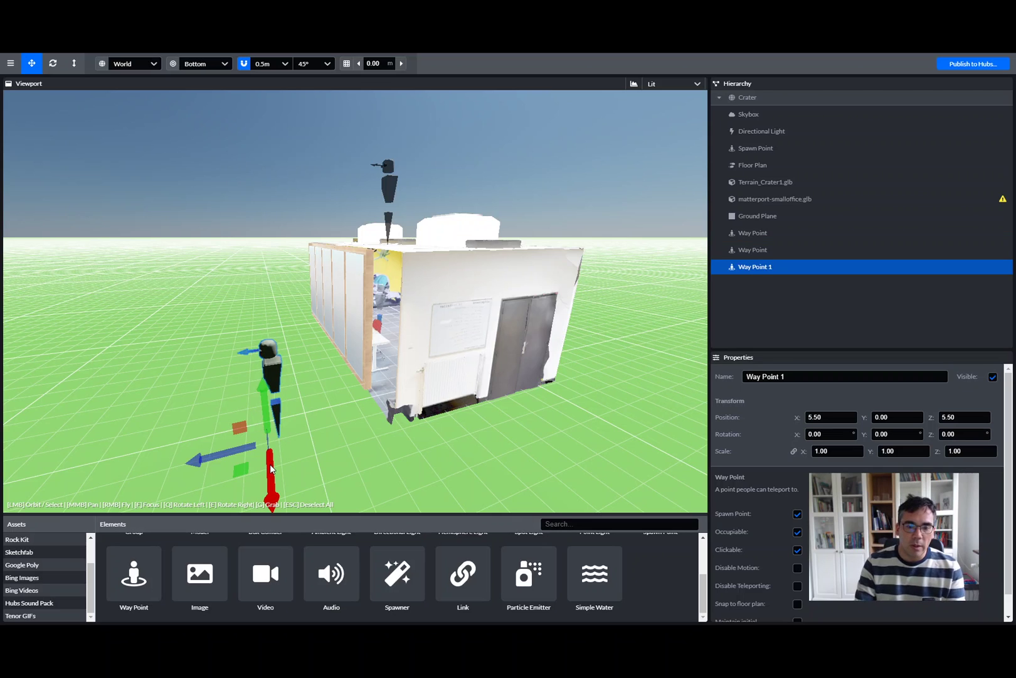
drag(270, 468, 270, 377)
key(a)
right_drag(470, 358, 471, 336)
key(s)
key(a)
mouse_move(409, 425)
right_down()
mouse_move(428, 433)
mouse_move(409, 425)
right_up()
key(w)
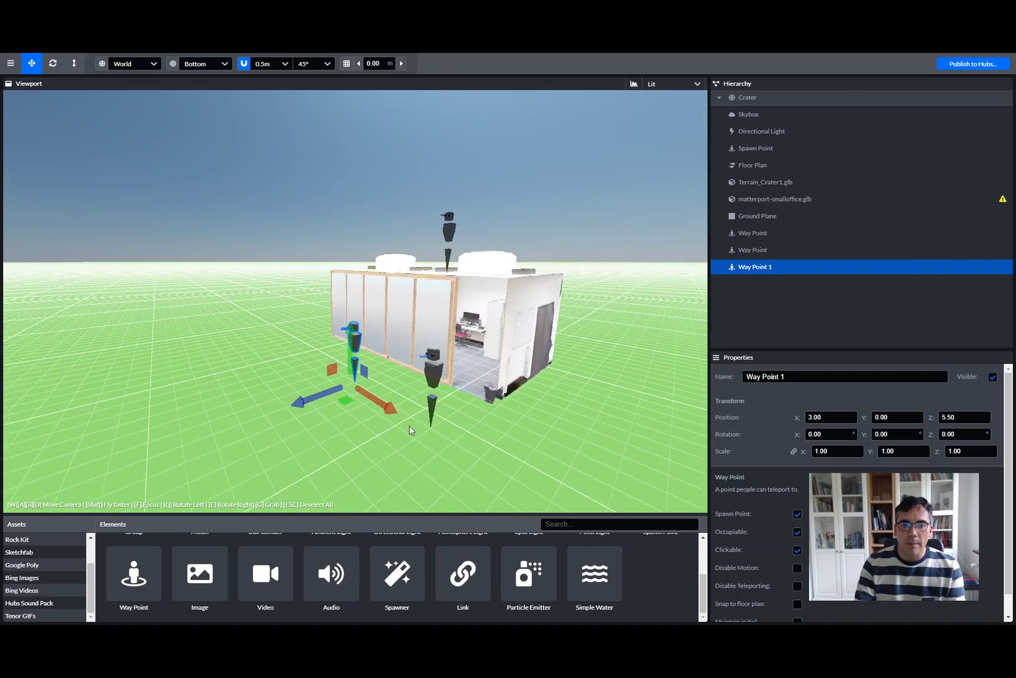
- Scale the copied way point to 10 on all axes
click(832, 451)
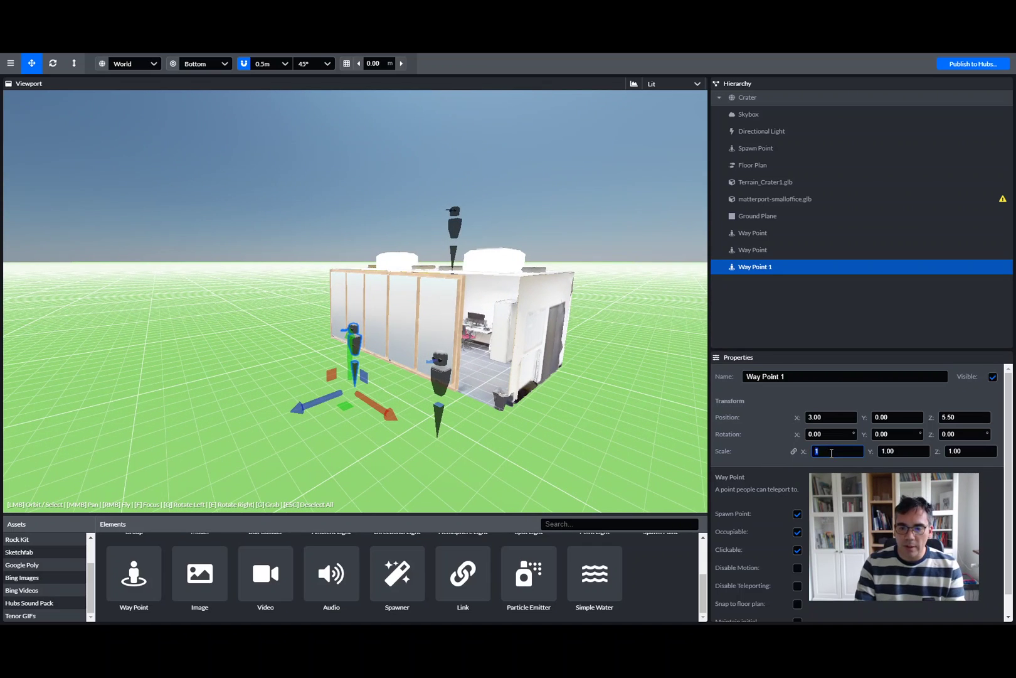
text(10)
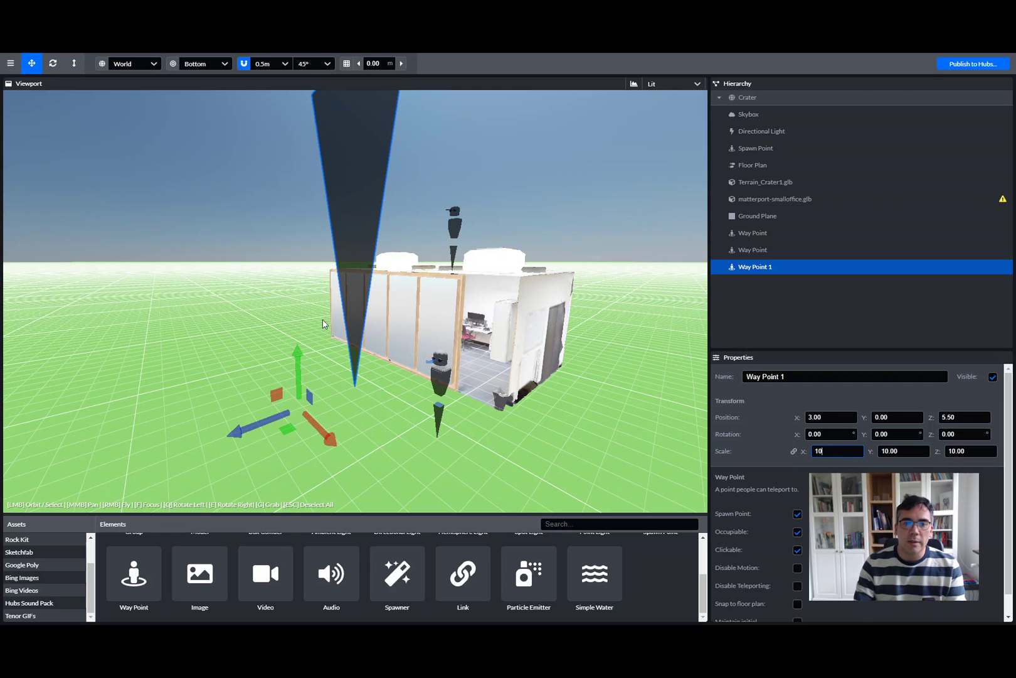
mouse_move(452, 350)
right_down()
mouse_move(450, 194)
mouse_move(447, 353)
right_up()
key(s)
key(w)
key(s)
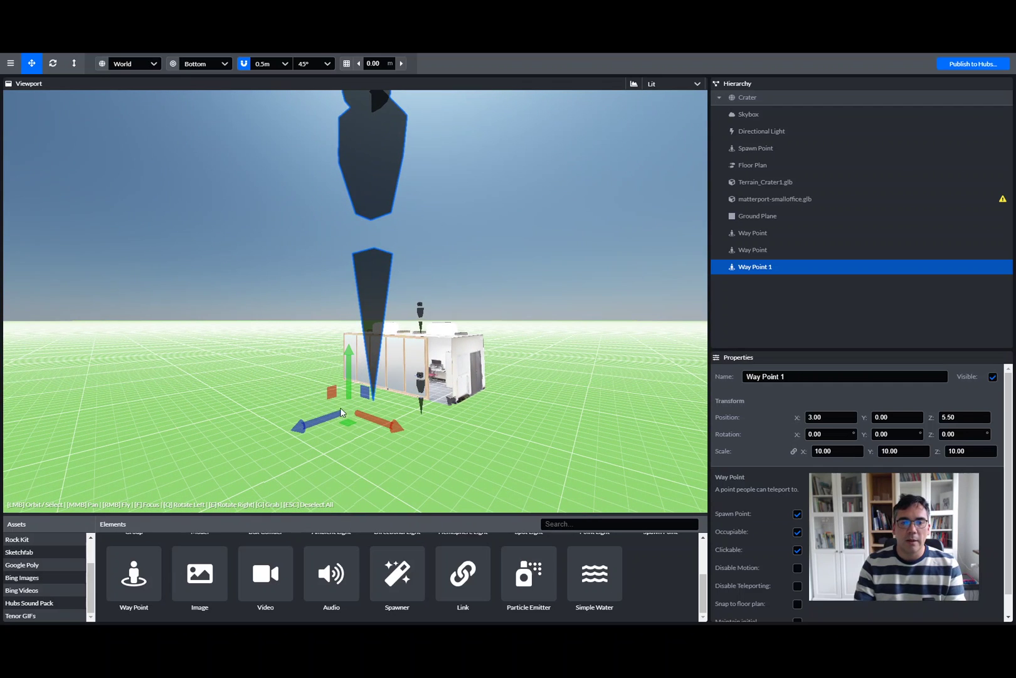
- Move the enlarged way point away from the office to about Z 10.92 and rotate it to -185° about Y
drag(317, 421, 146, 481)
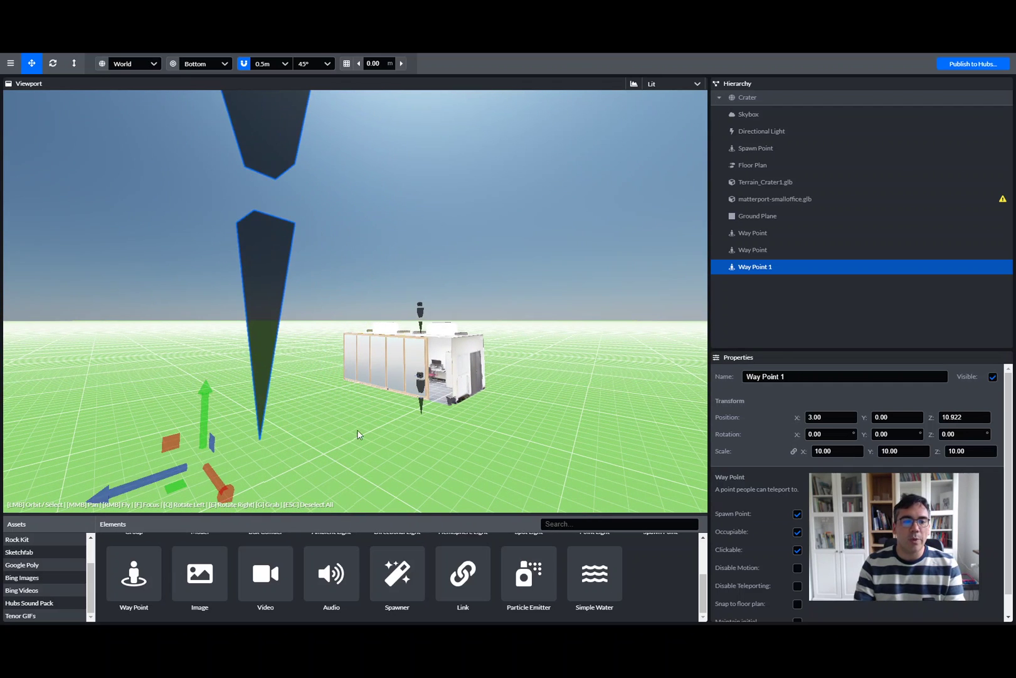
key(d)
right_drag(428, 427, 314, 402)
key(s)
right_drag(138, 471, 425, 423)
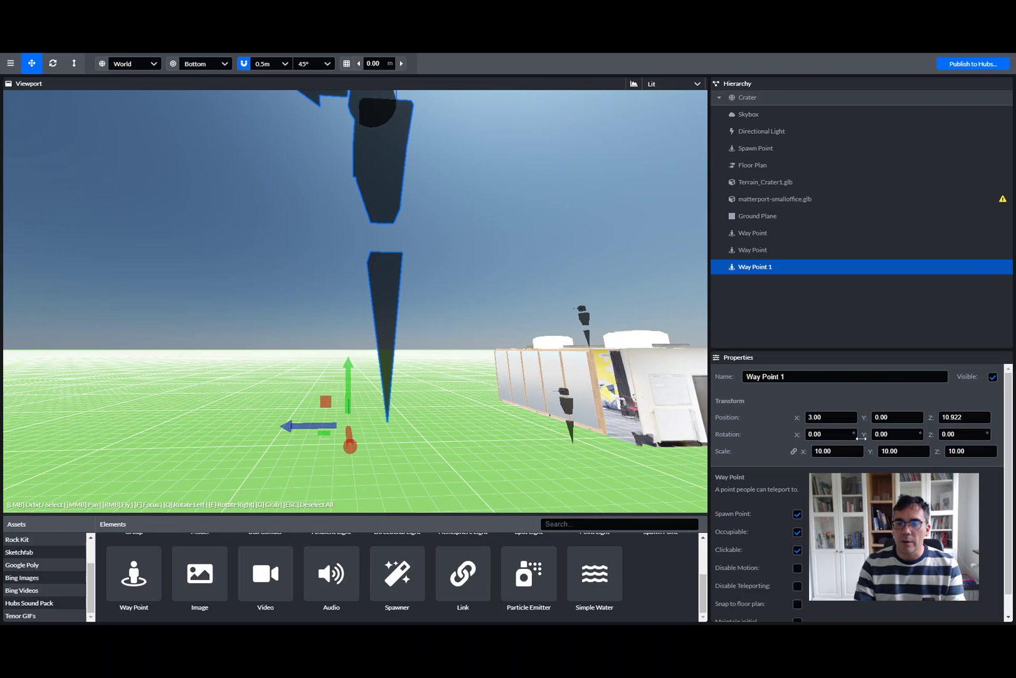
drag(870, 441, 726, 411)
- Duplicate the normal-sized way point beside the office again and move the copy along X to 3.00
mouse_move(565, 351)
right_down()
mouse_move(487, 230)
mouse_move(520, 270)
mouse_move(527, 248)
mouse_move(545, 345)
right_up()
key(d)
key(w)
right_drag(583, 389, 630, 399)
click(483, 359)
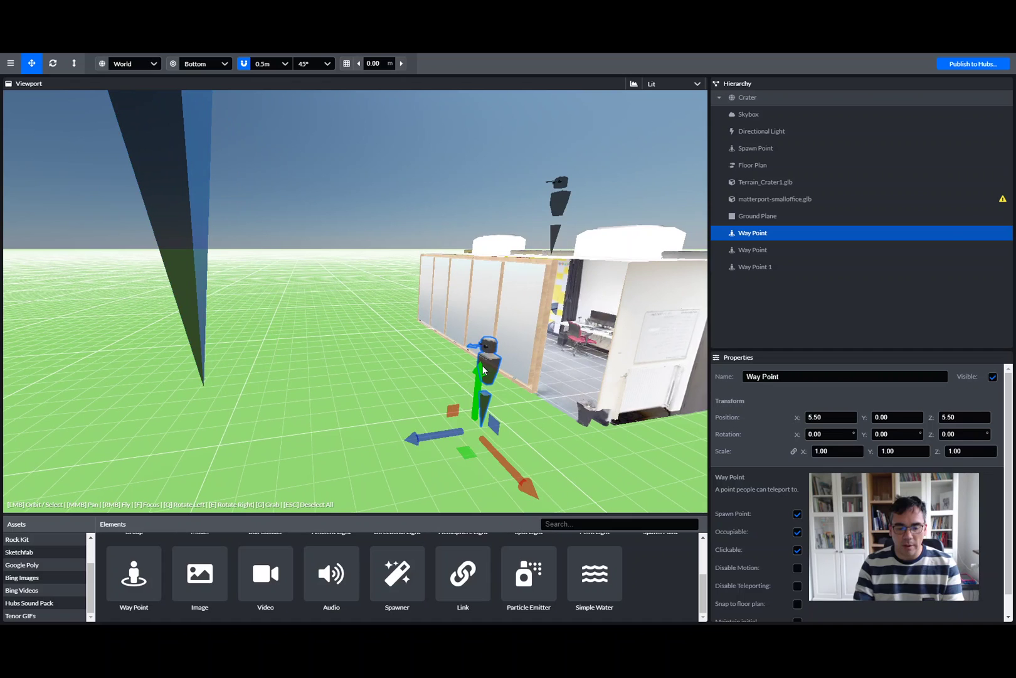
key(ctrl+d)
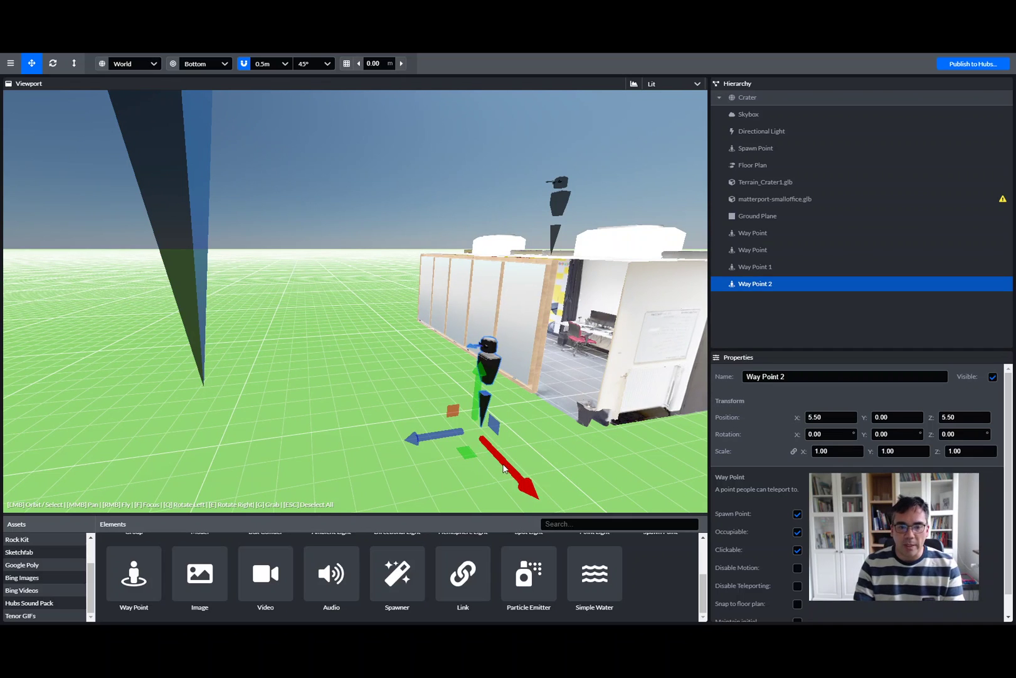
drag(512, 477, 404, 380)
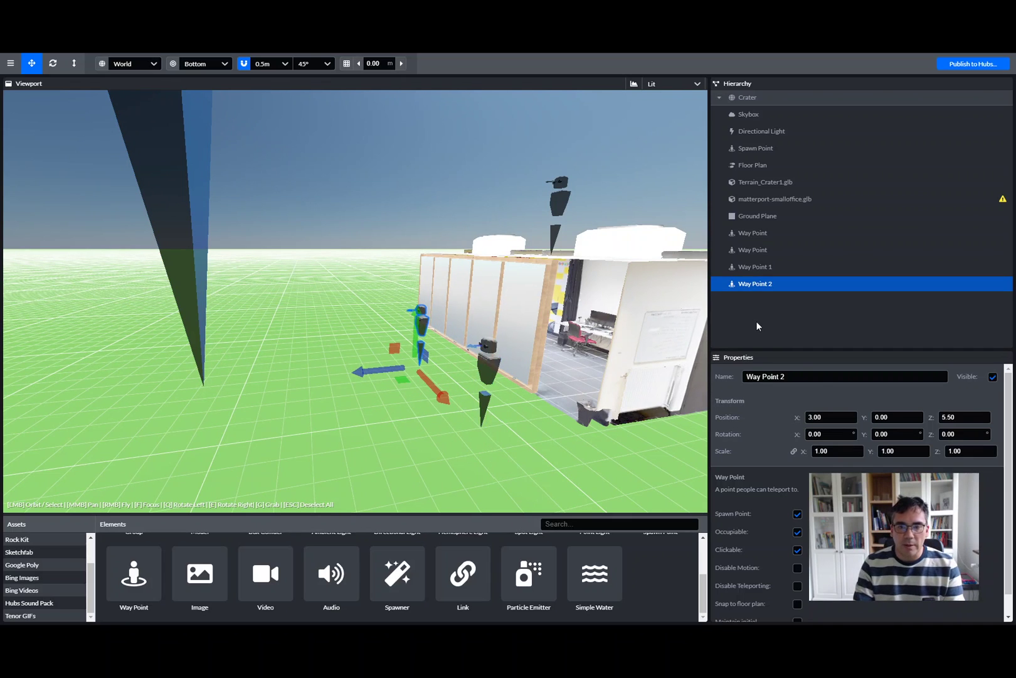
- Scale the second copied way point to 0.5 on all axes
click(838, 451)
text(.5)
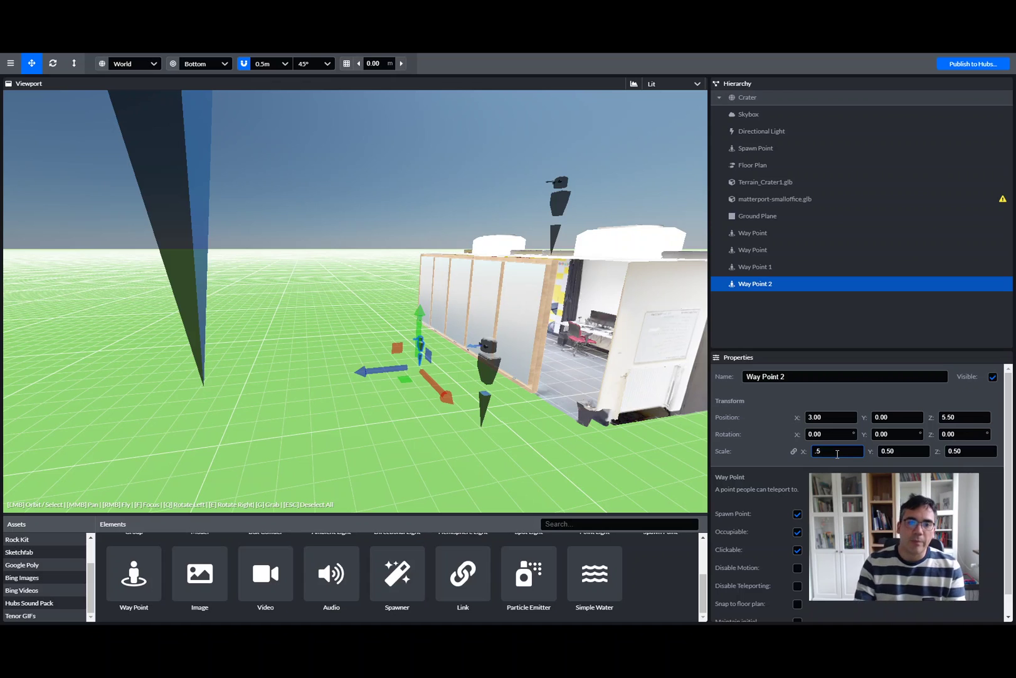
right_drag(446, 399, 446, 399)
key(s)
- Select all four way points and group them
click(767, 234)
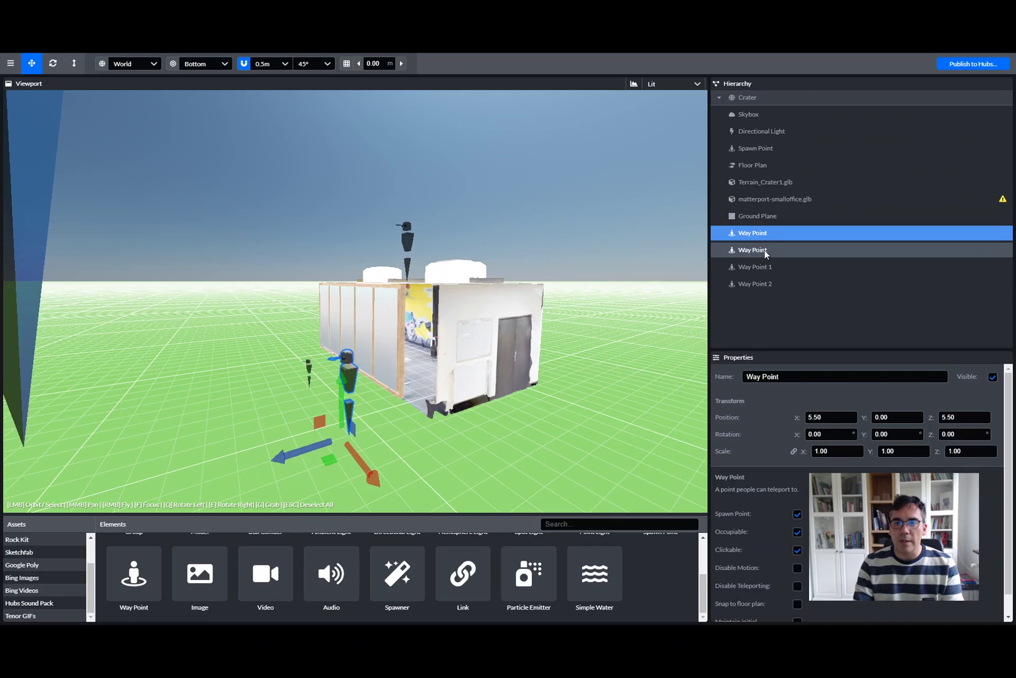
shift+click(764, 250)
shift+click(763, 268)
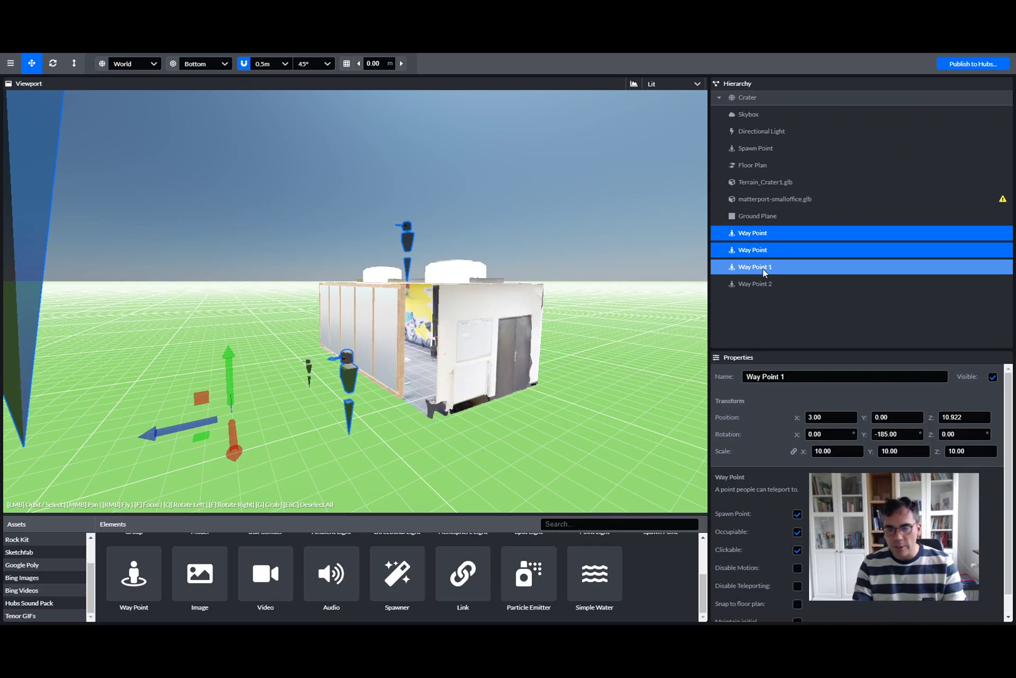
shift+click(759, 284)
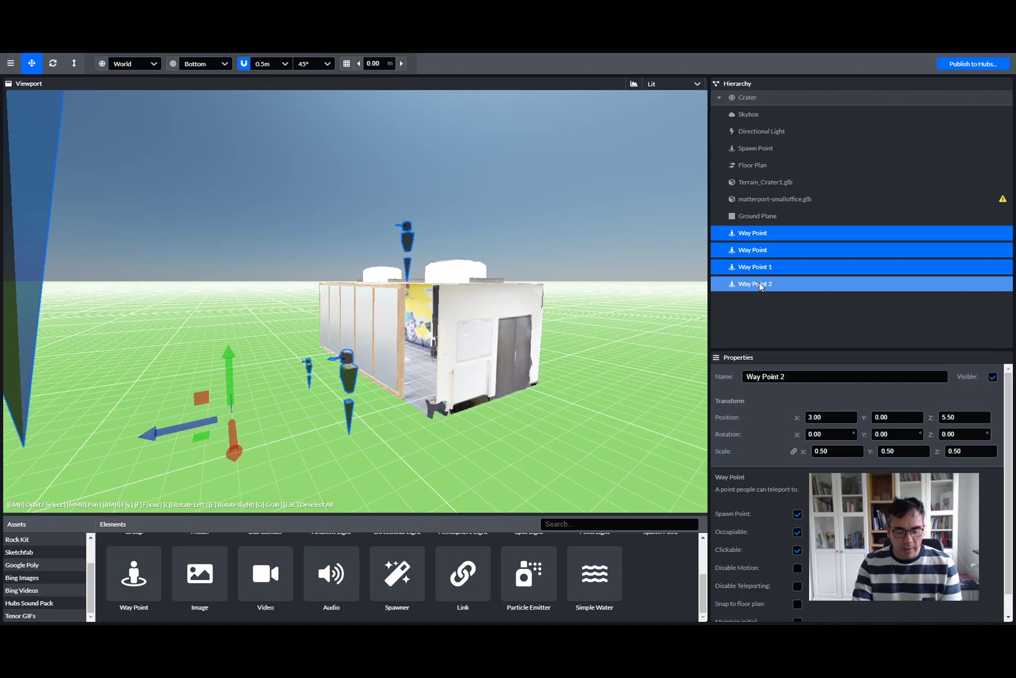
key(ctrl+g)
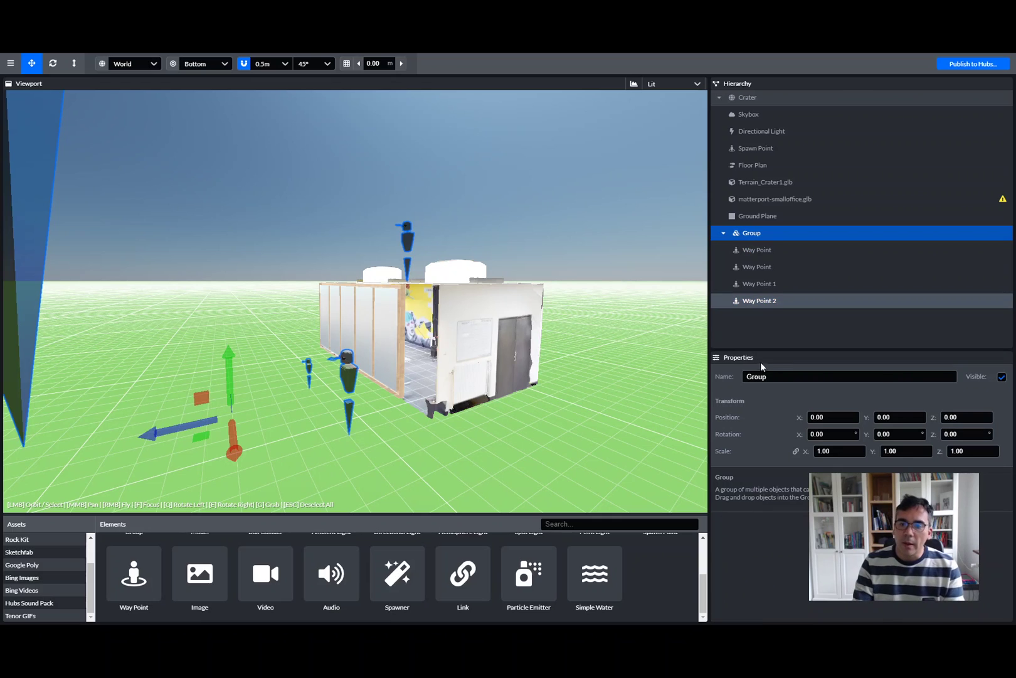
- Rename the new group as Waypoints and collapse it in the hierarchy
click(773, 374)
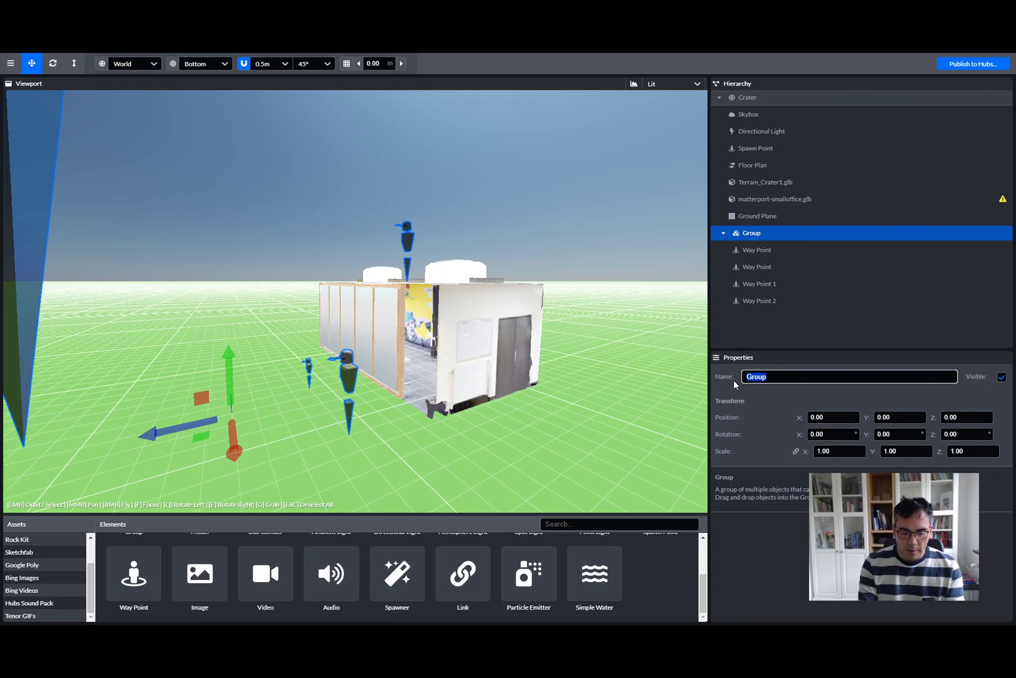
text(Waypoints)
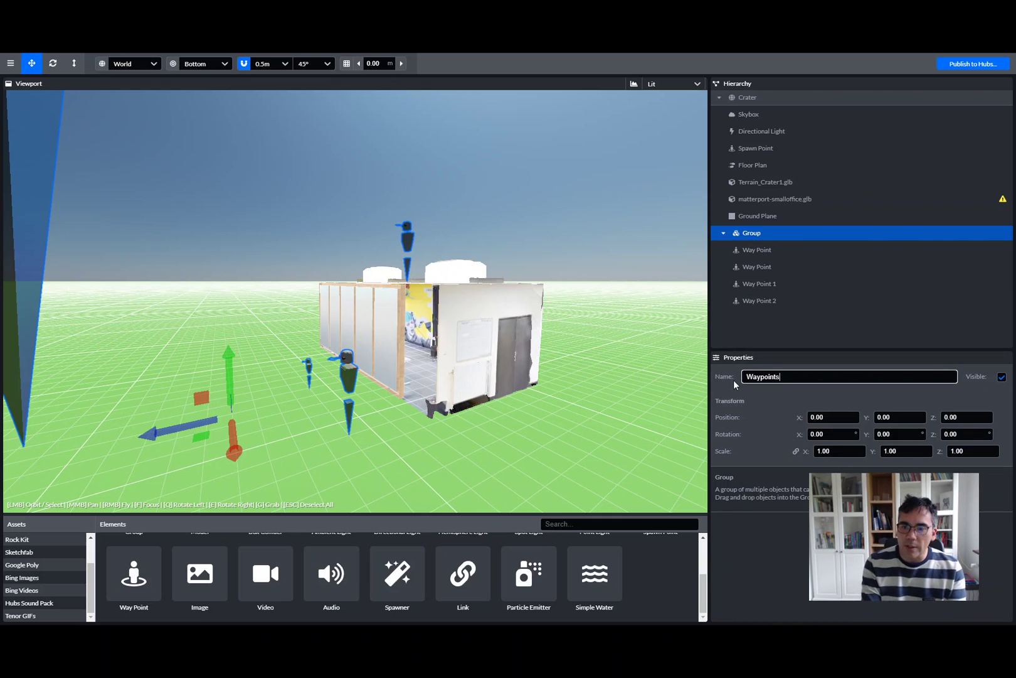
key(Return)
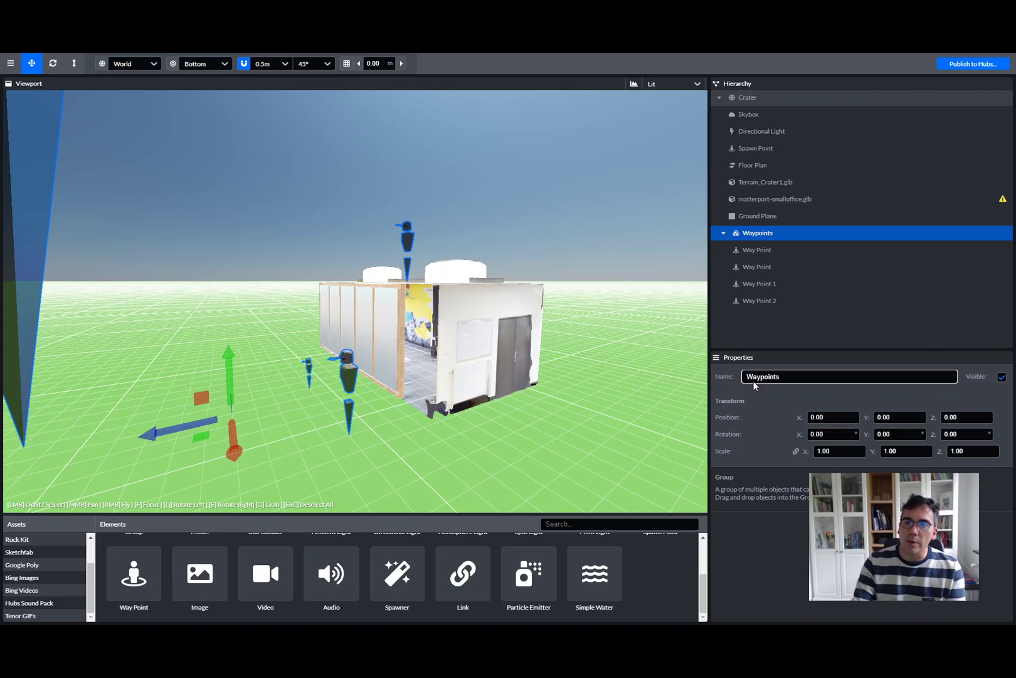
click(723, 233)
- Move the Waypoints group slightly along Z to about -0.53
key(s)
right_drag(603, 241, 506, 216)
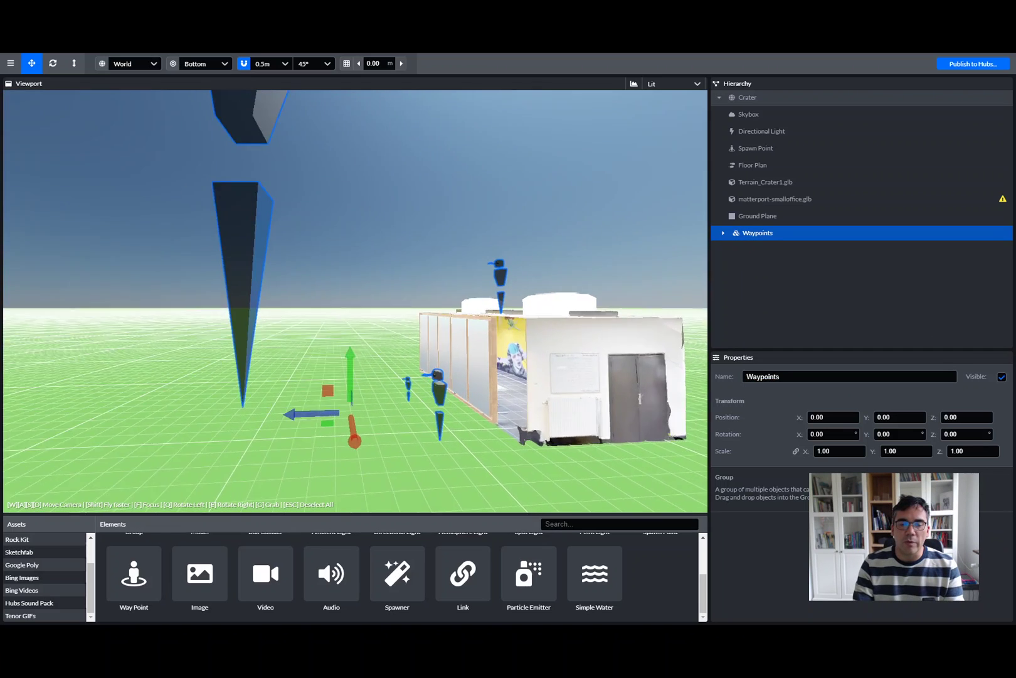
right_drag(552, 243, 382, 378)
mouse_move(362, 370)
mouse_down()
mouse_move(233, 368)
mouse_move(371, 362)
mouse_up()
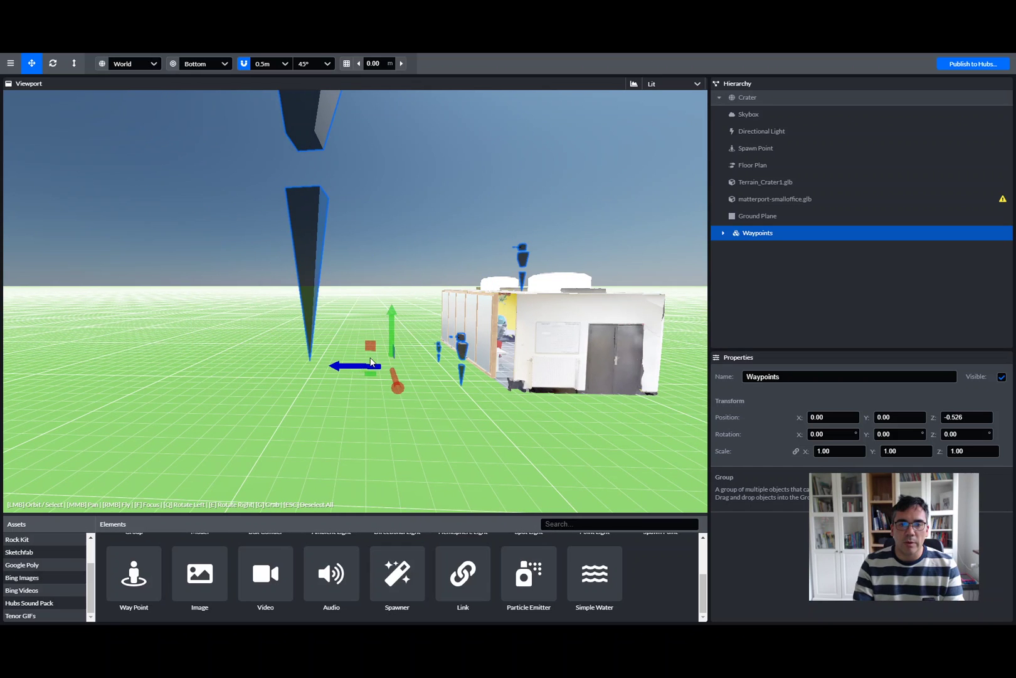
- Place the Engineering Booth Main Screen video from My Assets on the office's outer wall, above the whiteboard and doors
right_drag(456, 439, 502, 404)
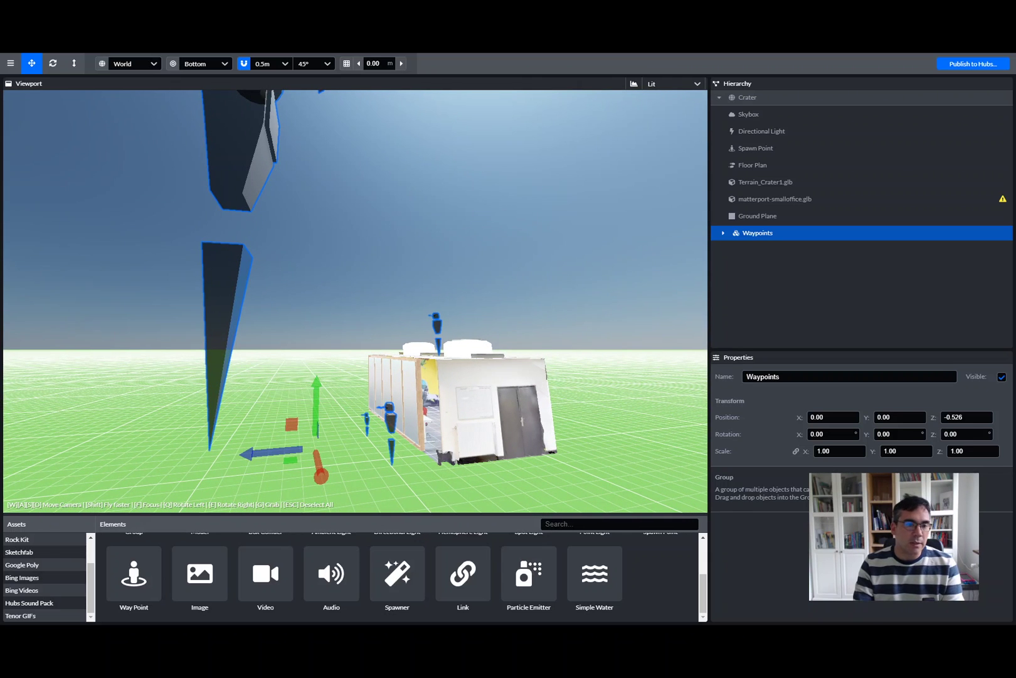
right_drag(496, 442, 502, 510)
key(w)
key(s)
right_drag(439, 437, 440, 437)
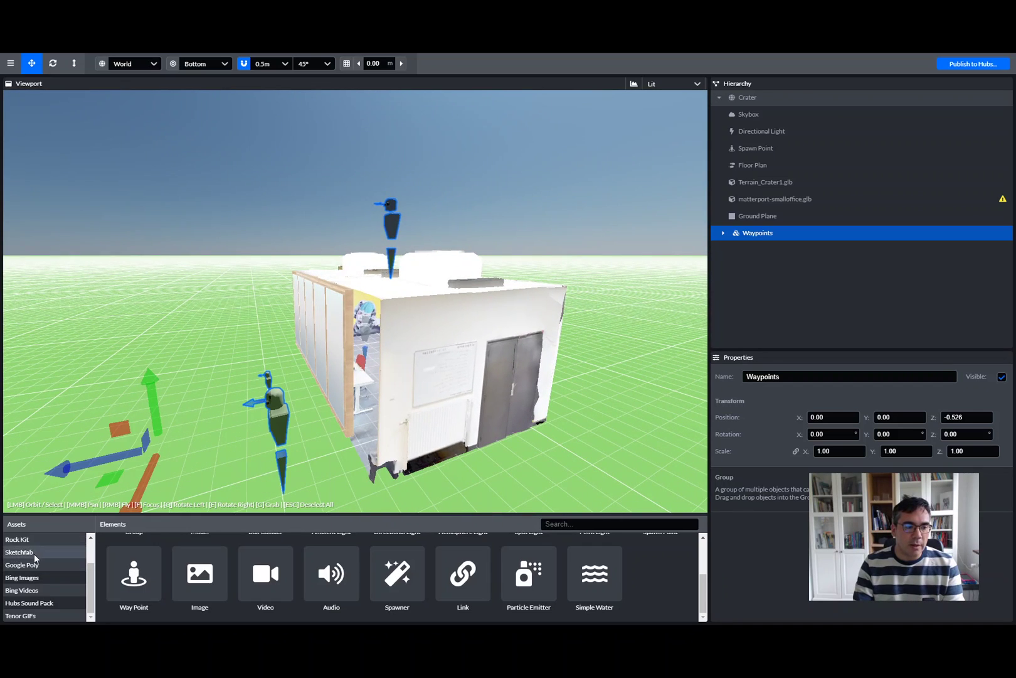
scroll(34, 546, up, 2)
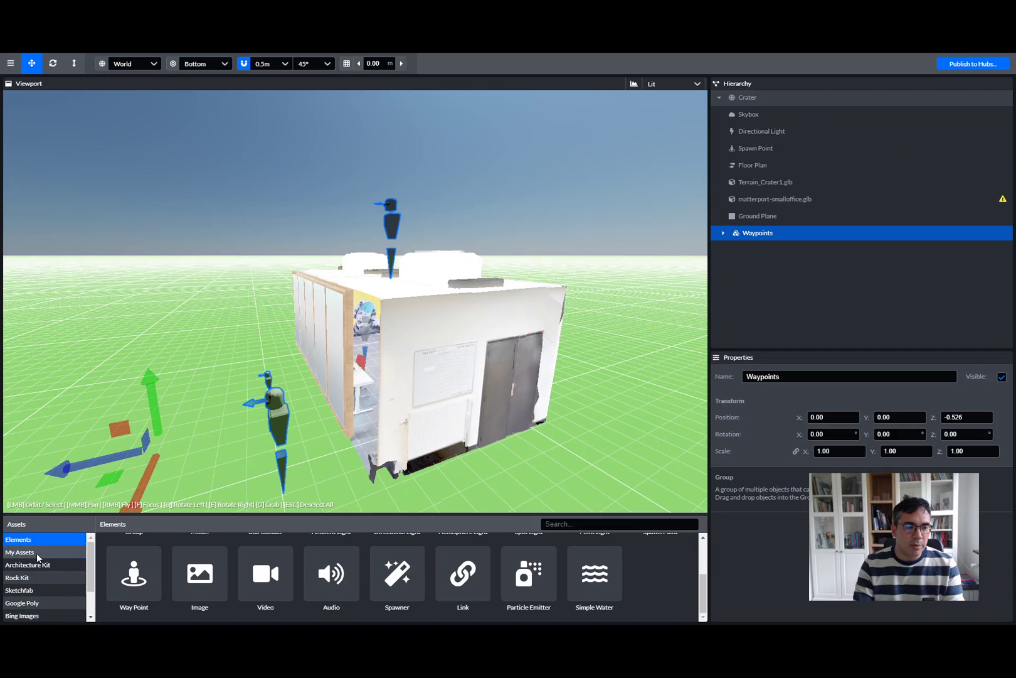
click(38, 558)
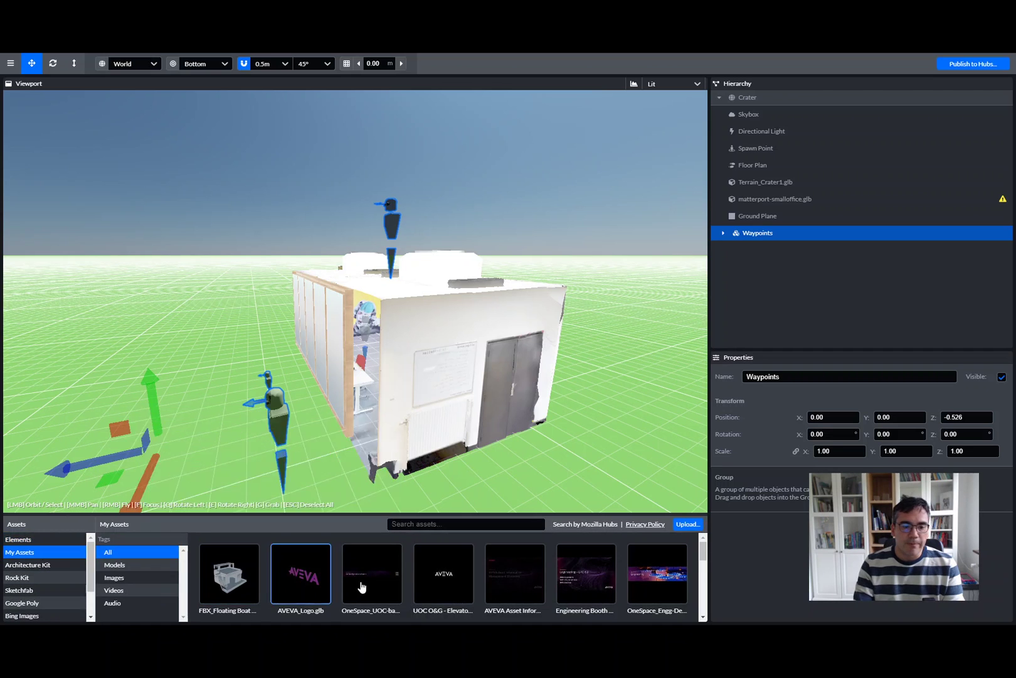
drag(588, 593, 469, 326)
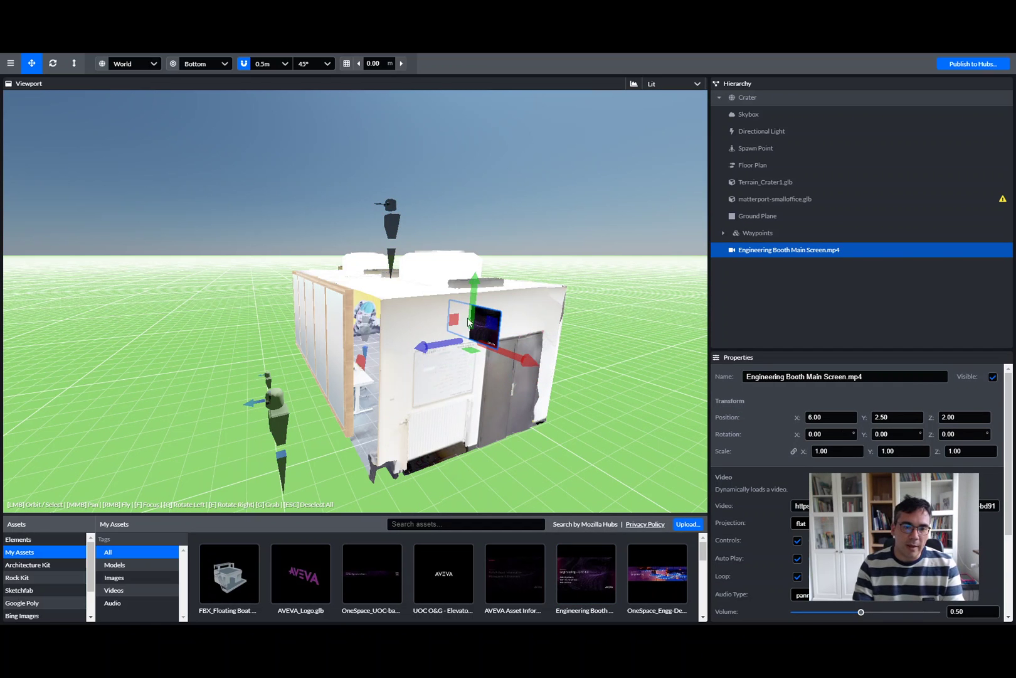
- Rotate the video in 45° steps to 90° about Y so that it lies flat against the office wall
right_drag(441, 441, 496, 477)
key(w)
key(s)
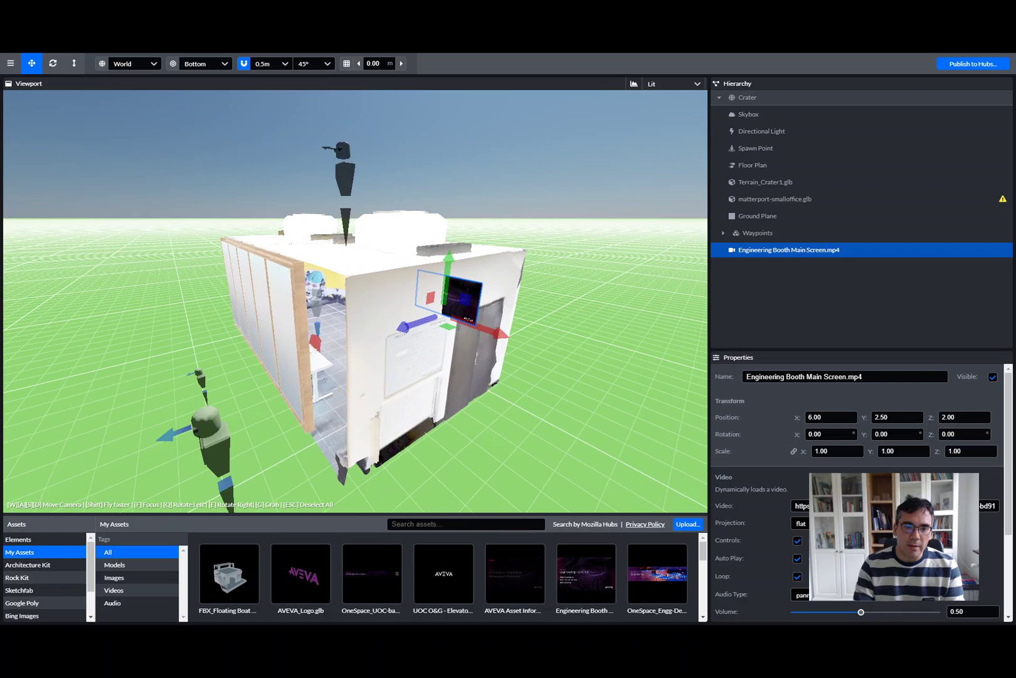
right_drag(461, 318, 462, 319)
key(q)
key(e)
key(e)
key(e)
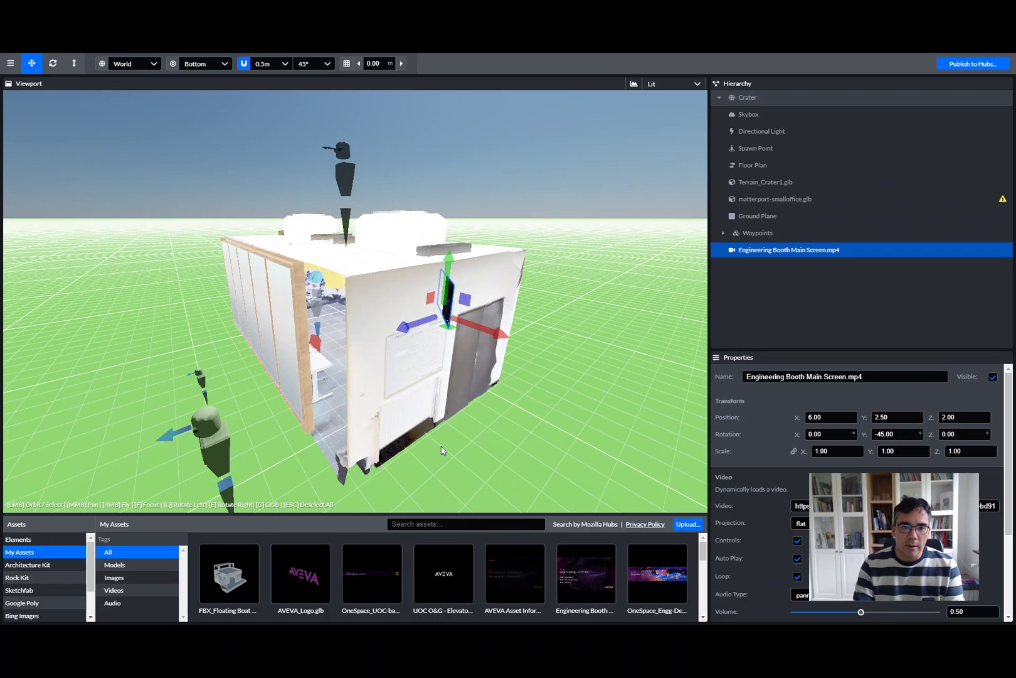
key(e)
key(e)
key(e)
key(e)
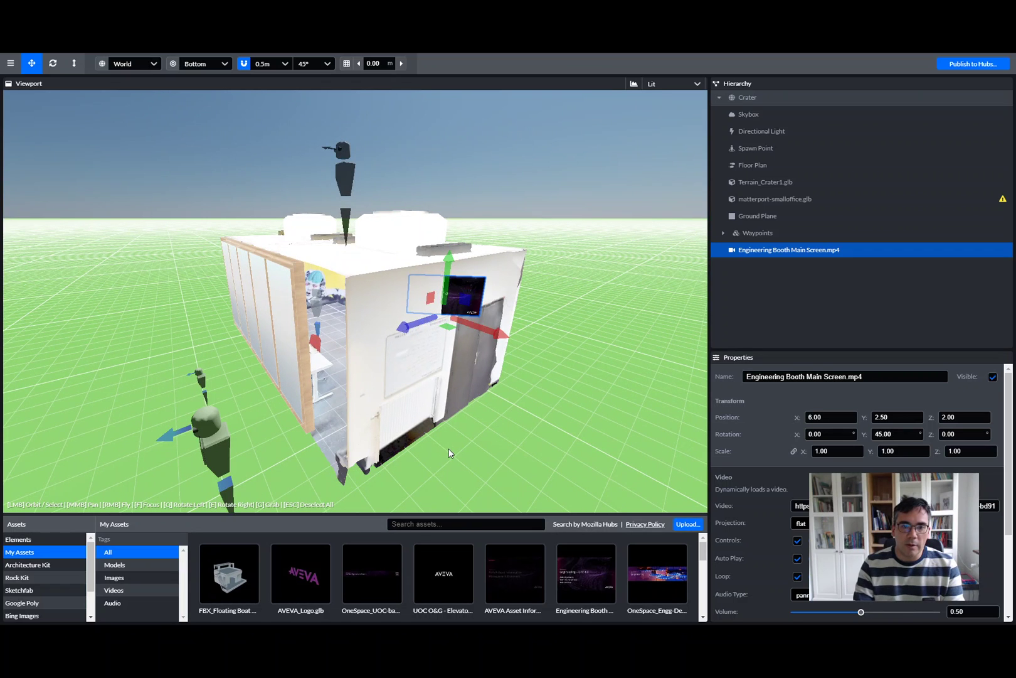
- Scale the wall-mounted video up to 1.70 on all axes
right_drag(450, 452, 494, 476)
key(w)
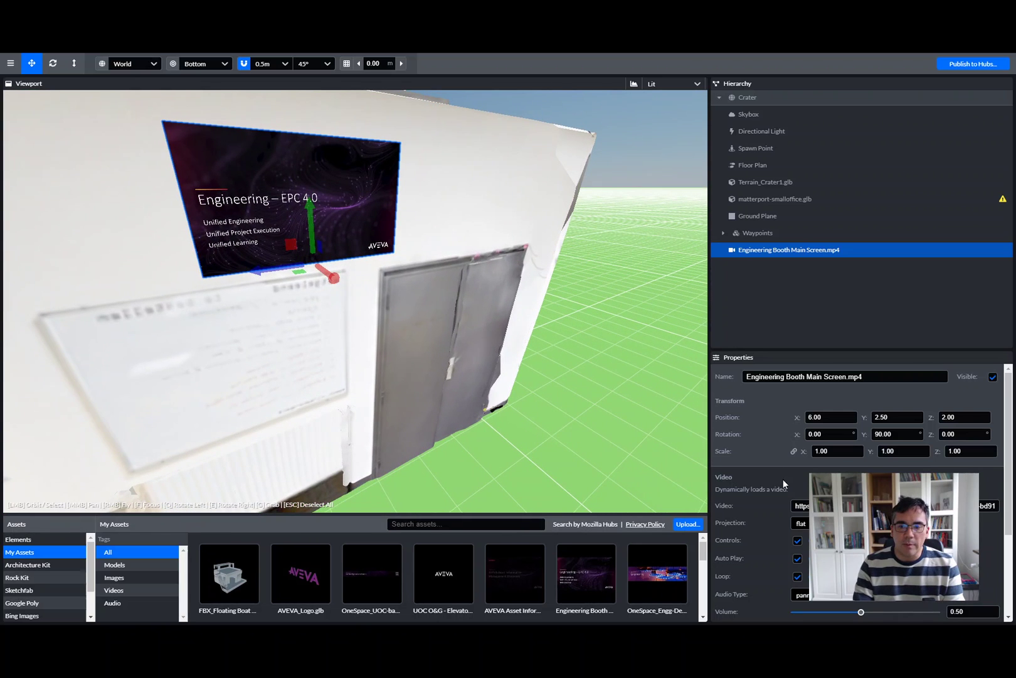
drag(803, 452, 827, 456)
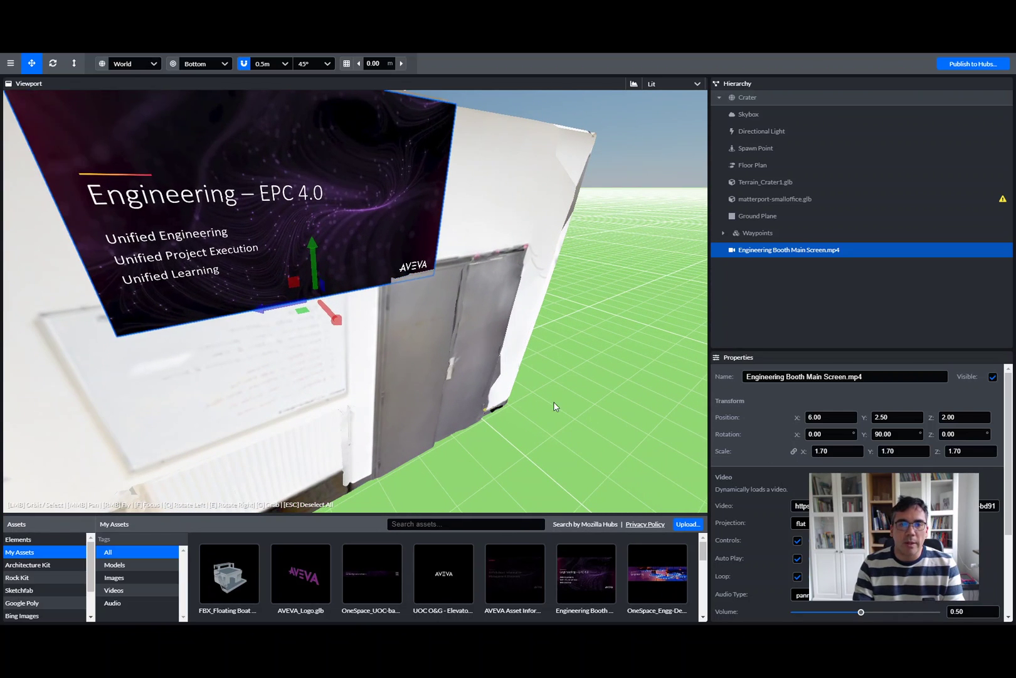
- Fly around the office to examine how the video screen sits on the outer wall from the side and from a distance
right_drag(555, 404, 593, 399)
key(s)
key(w)
key(d)
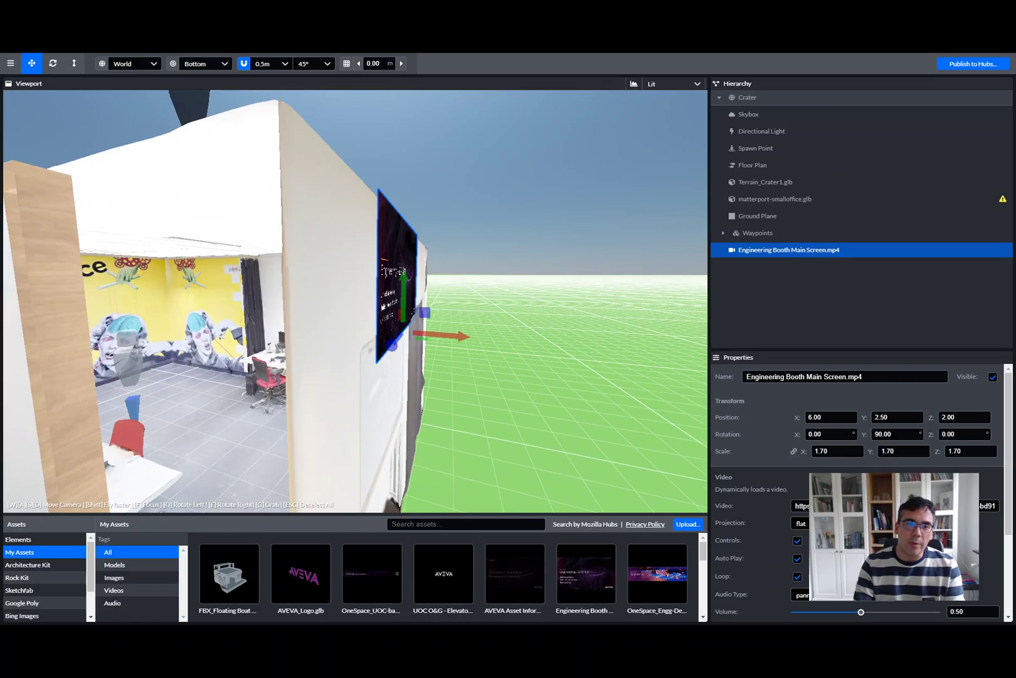
key(a)
key(w)
key(d)
key(s)
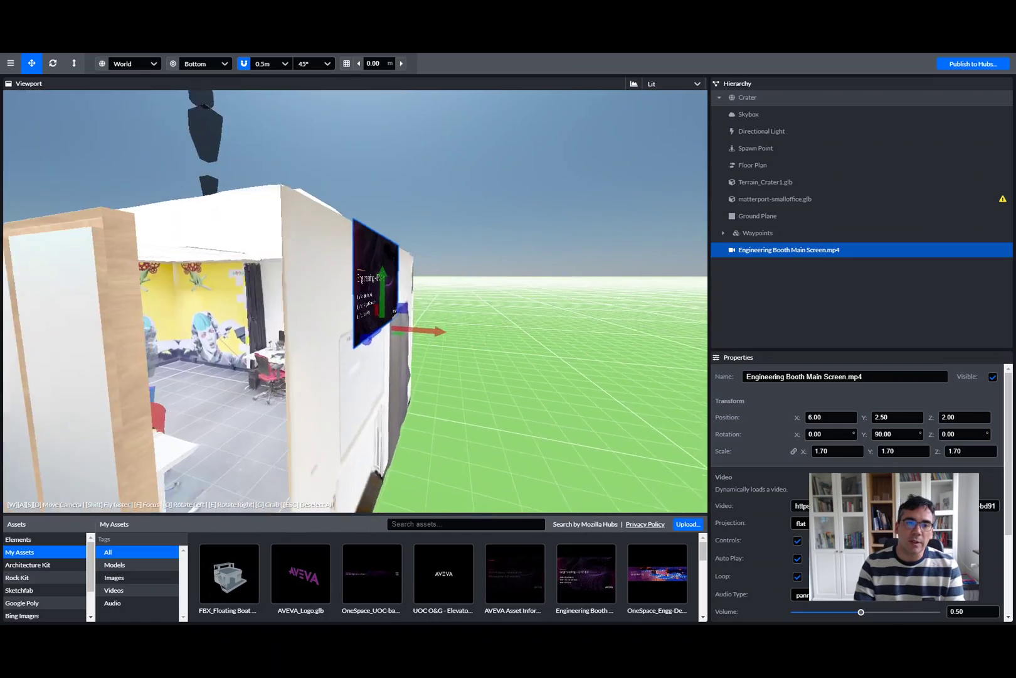
key(d)
key(s)
key(a)
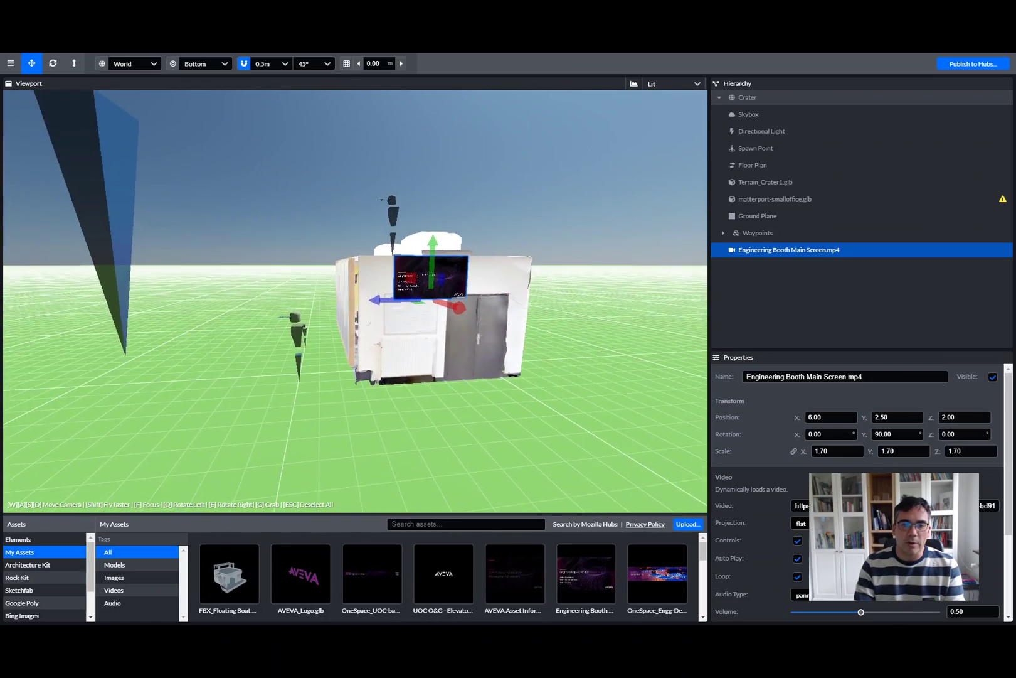
key(w)
key(s)
right_drag(538, 410, 524, 409)
right_drag(260, 340, 286, 336)
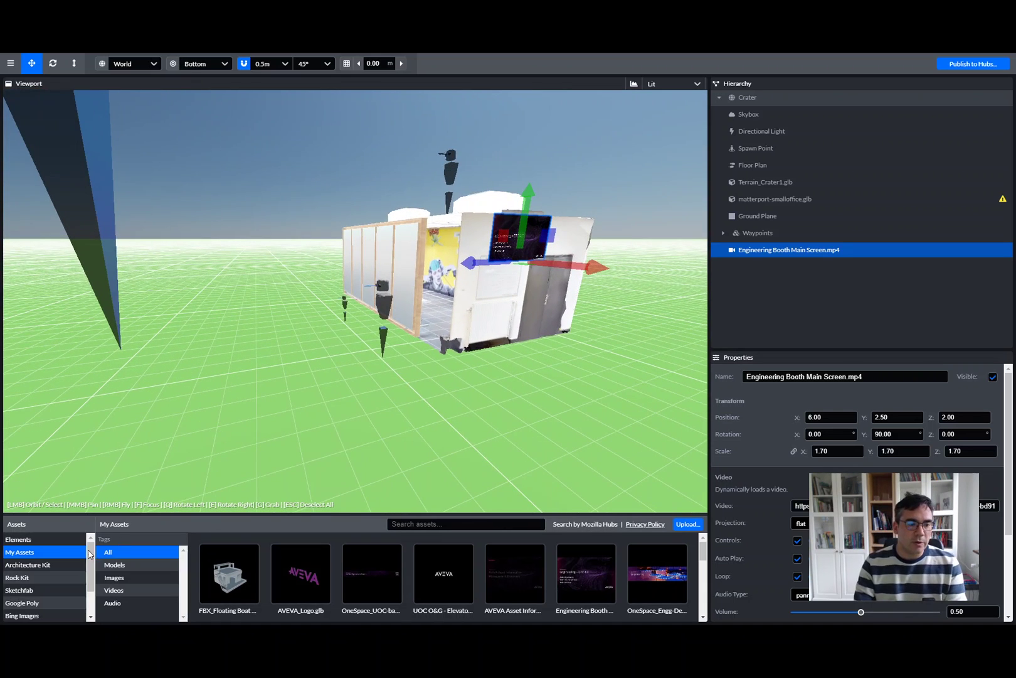
- Place the WINDTURBINE 1.jpg image from My Assets on the ground in front of the office
scroll(528, 595, down, 1)
scroll(528, 595, down, 1)
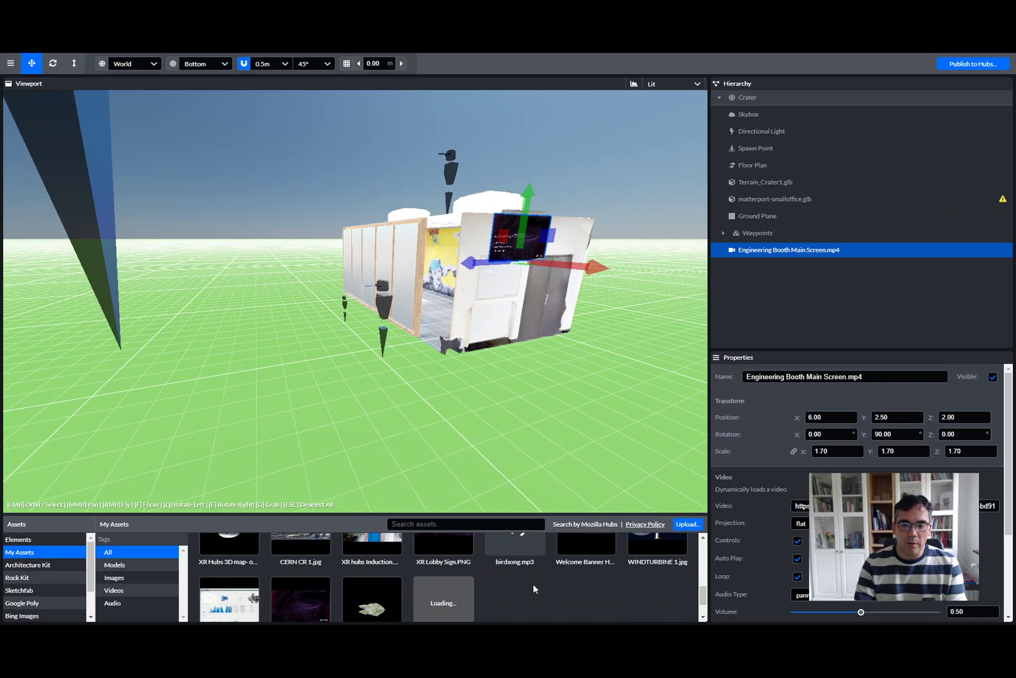
mouse_move(655, 587)
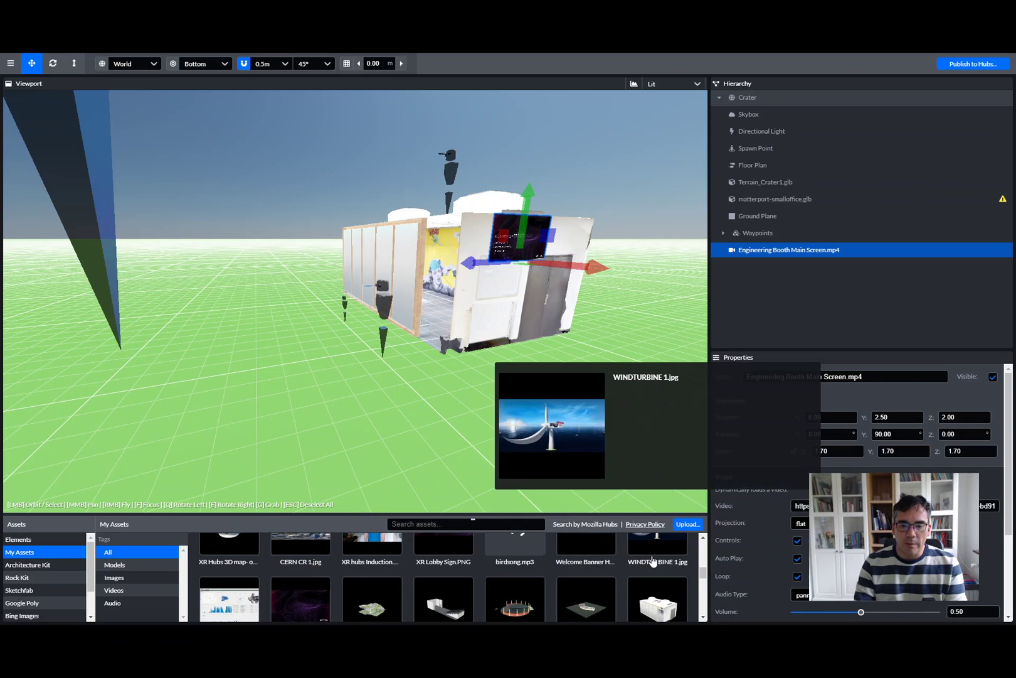
drag(650, 551, 432, 409)
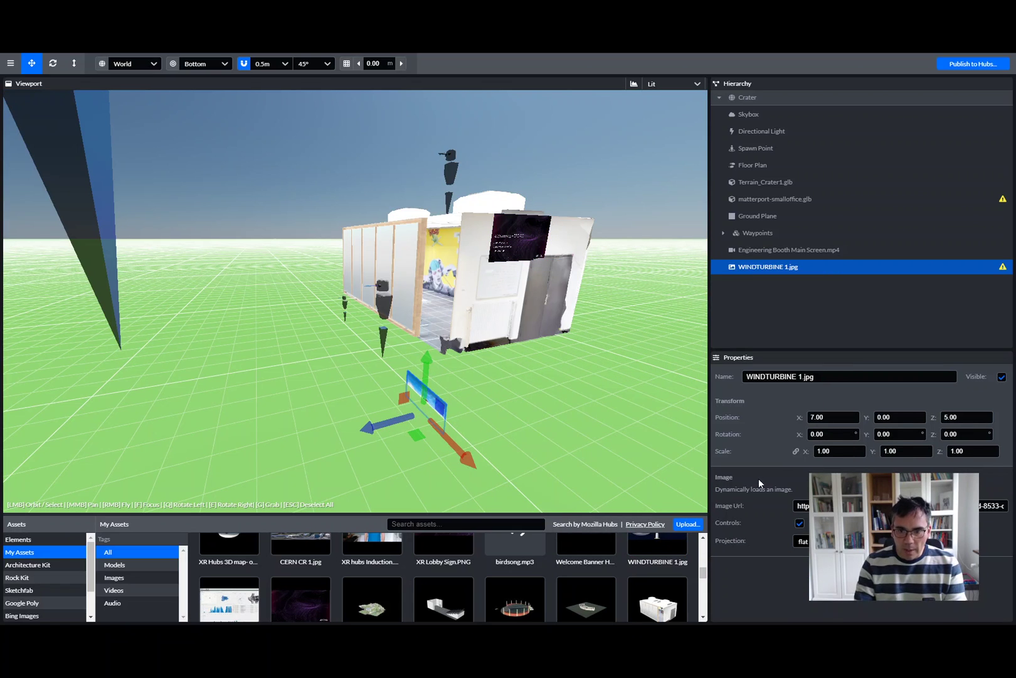
- Scale the wind turbine image up to 4.30 on all axes and raise it to about Y 1.075
drag(805, 453, 869, 451)
drag(897, 450, 901, 450)
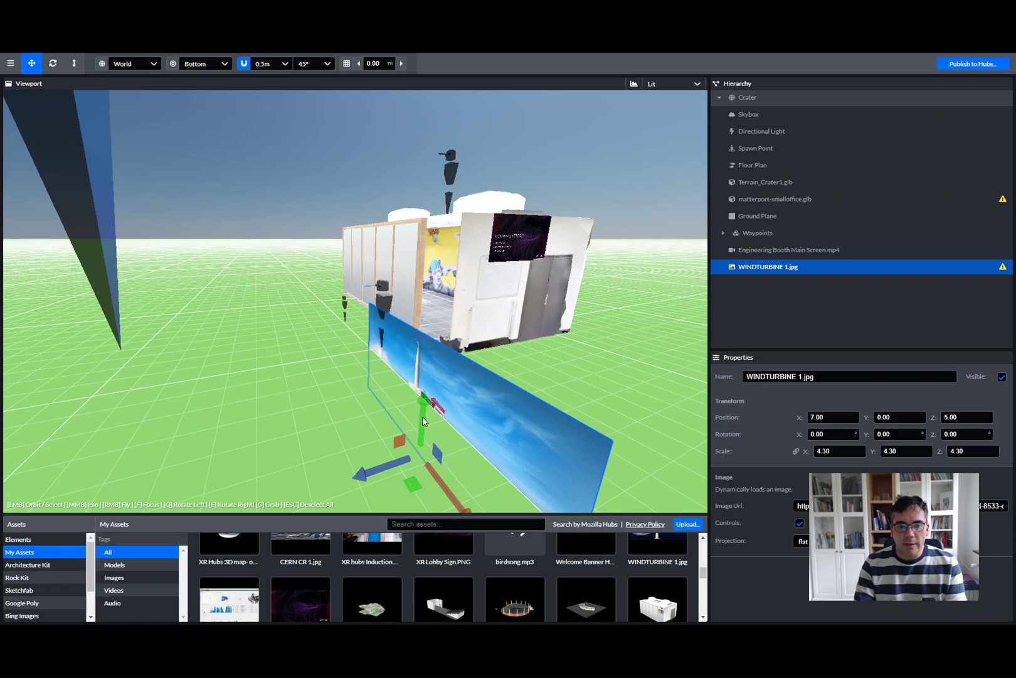
drag(419, 419, 422, 358)
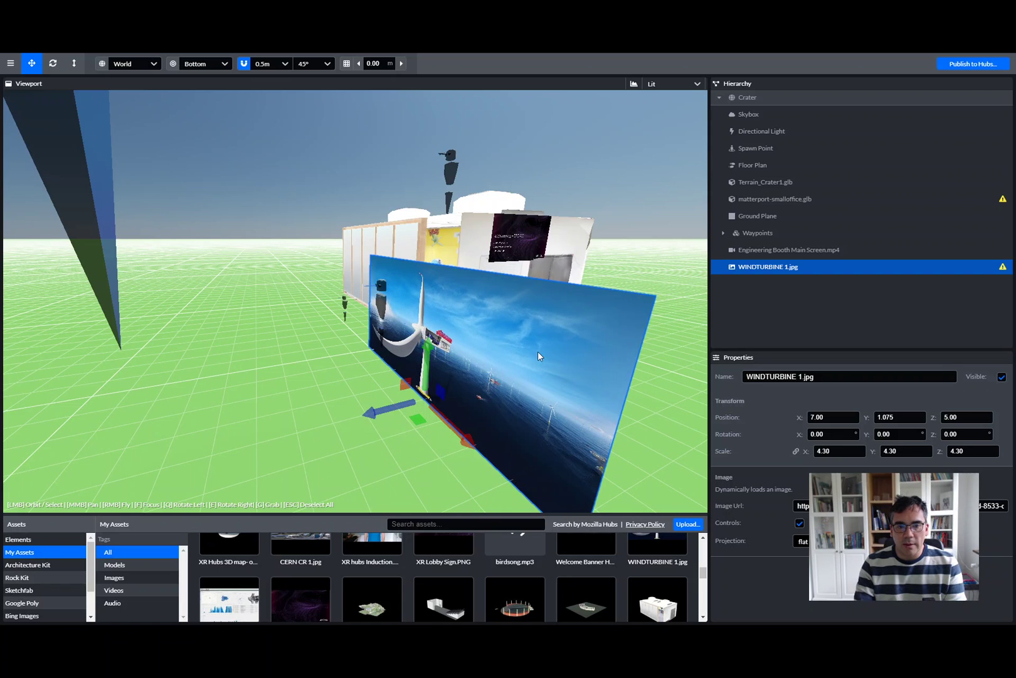
- Change the wind turbine image's projection to 360° and move the sphere over the office to X 2.50, Z 2.50
click(800, 541)
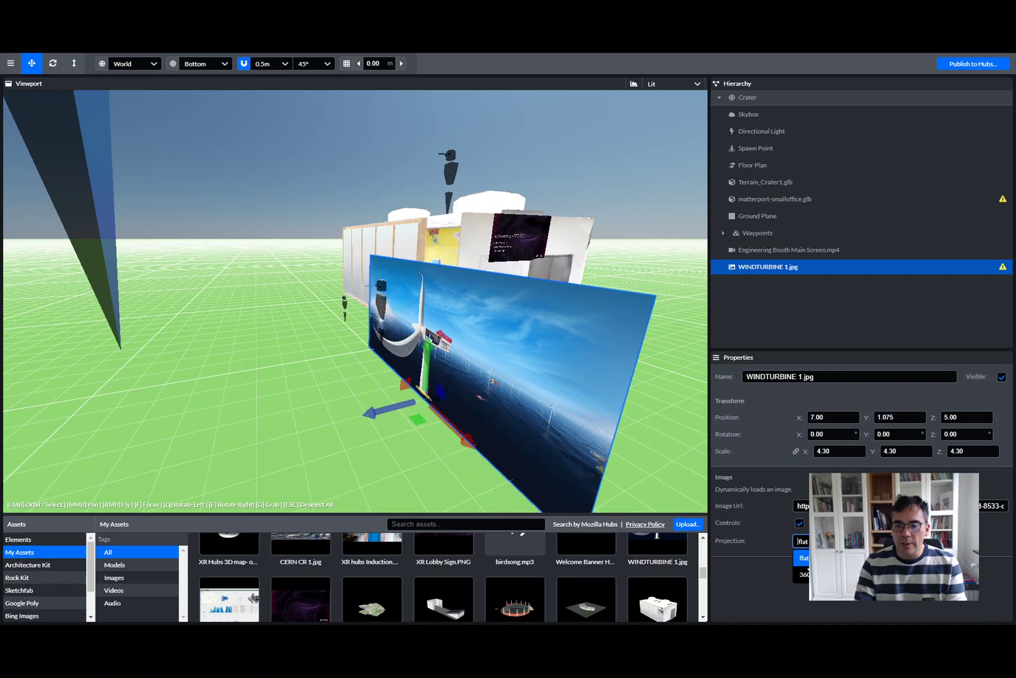
click(803, 574)
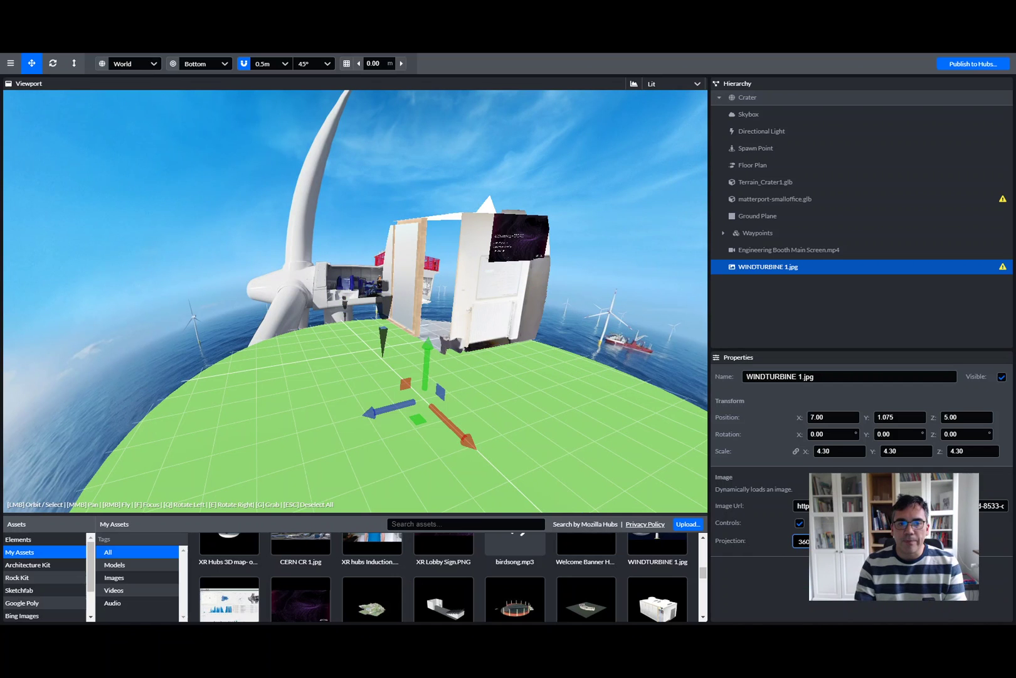
right_drag(488, 372, 487, 369)
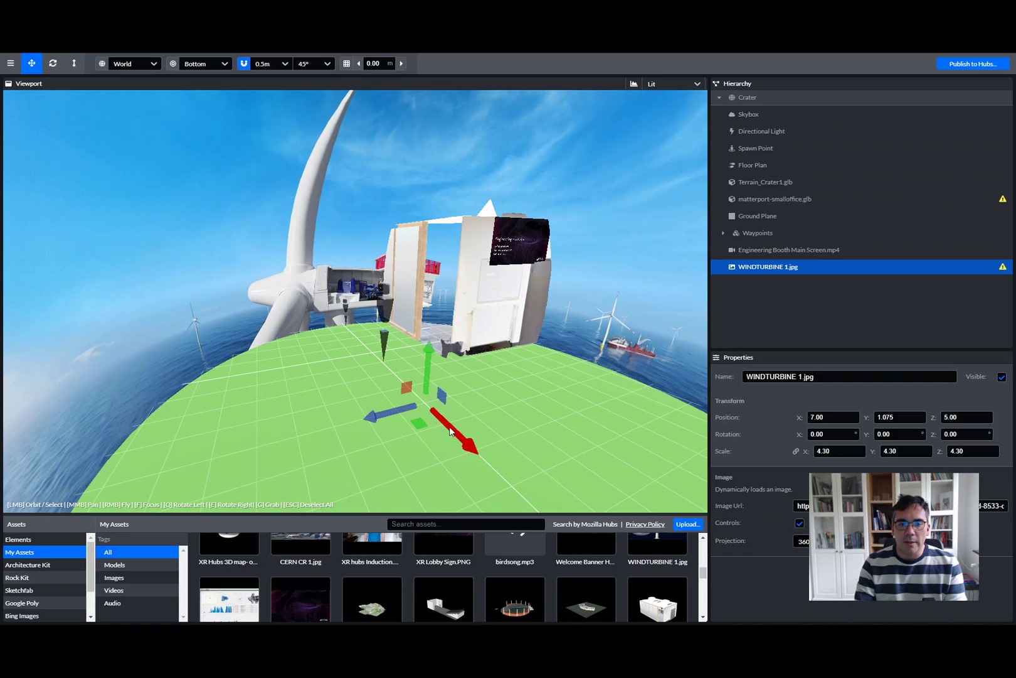
drag(449, 431, 394, 332)
drag(485, 359, 446, 330)
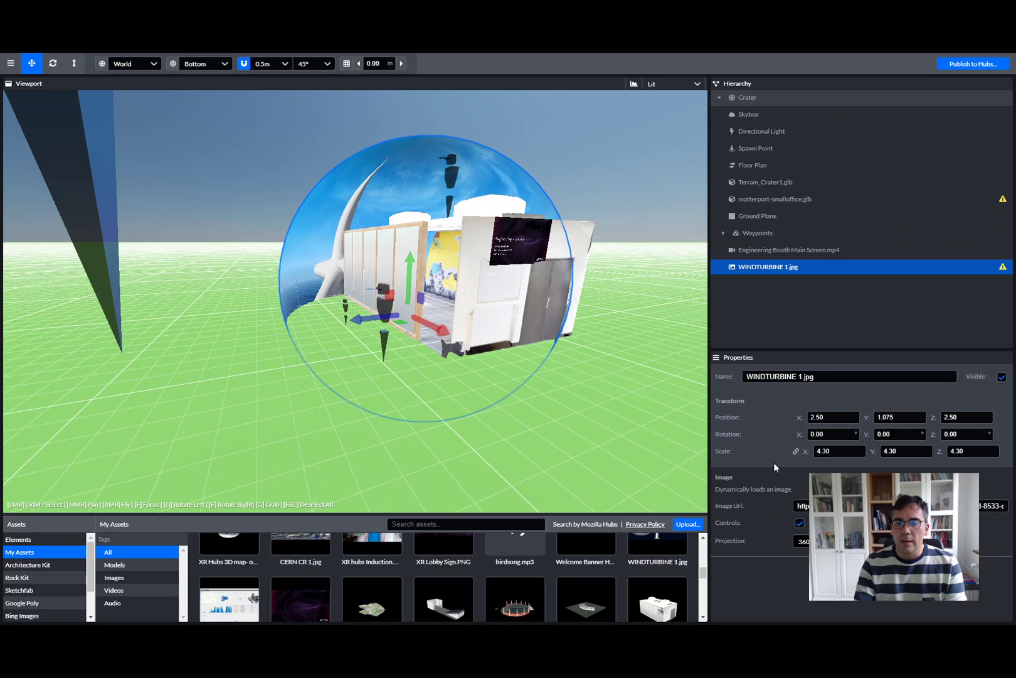
- Scale the 360° wind turbine image up to 11.80 on all axes and raise it to Y 7.375 around the office
drag(807, 451, 600, 403)
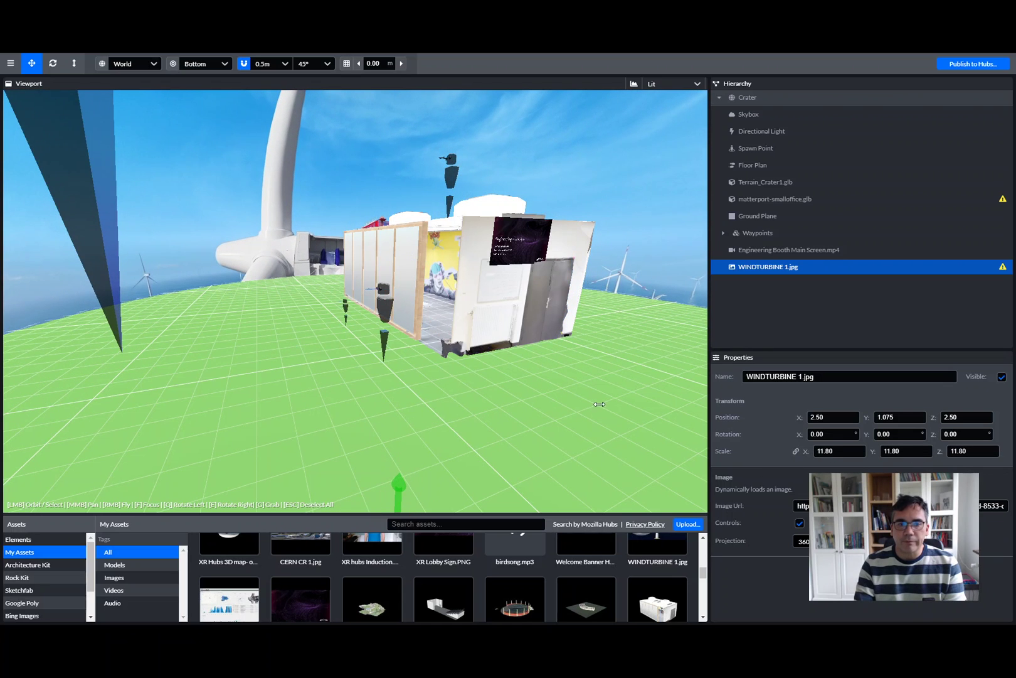
drag(383, 351, 386, 418)
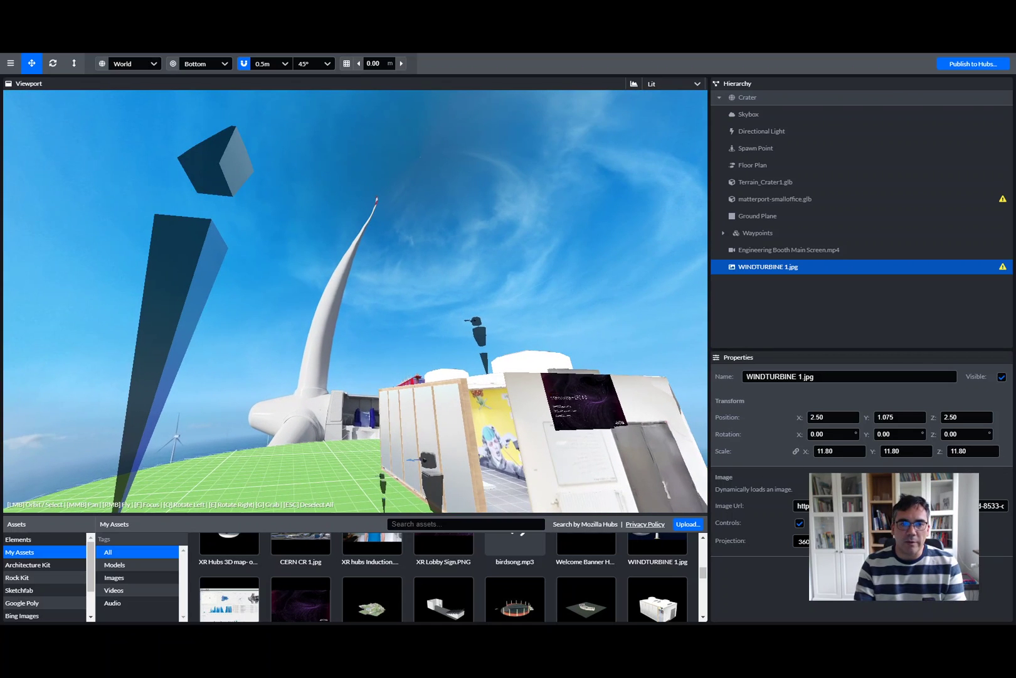
key(s)
right_drag(387, 418, 386, 475)
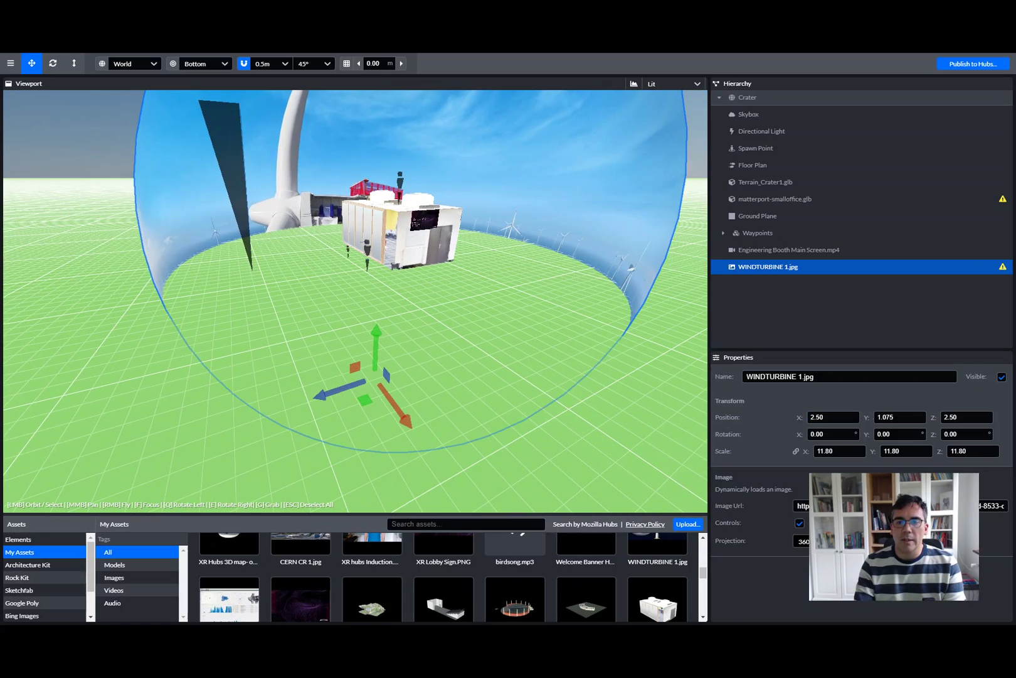
drag(867, 417, 1015, 417)
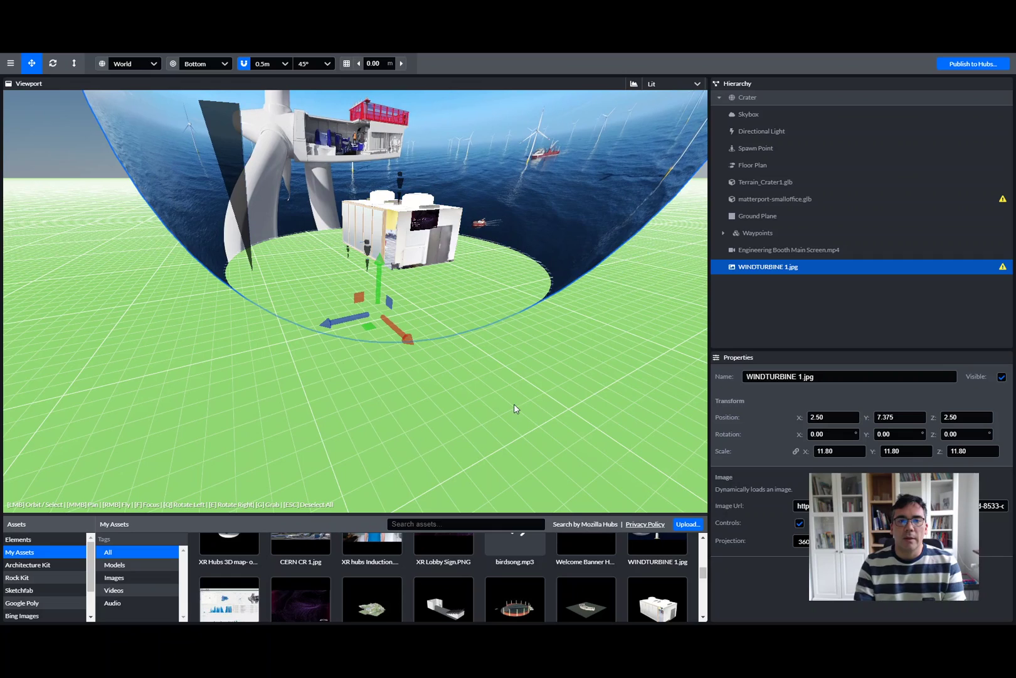
right_drag(386, 376, 382, 244)
key(w)
right_drag(387, 439, 516, 408)
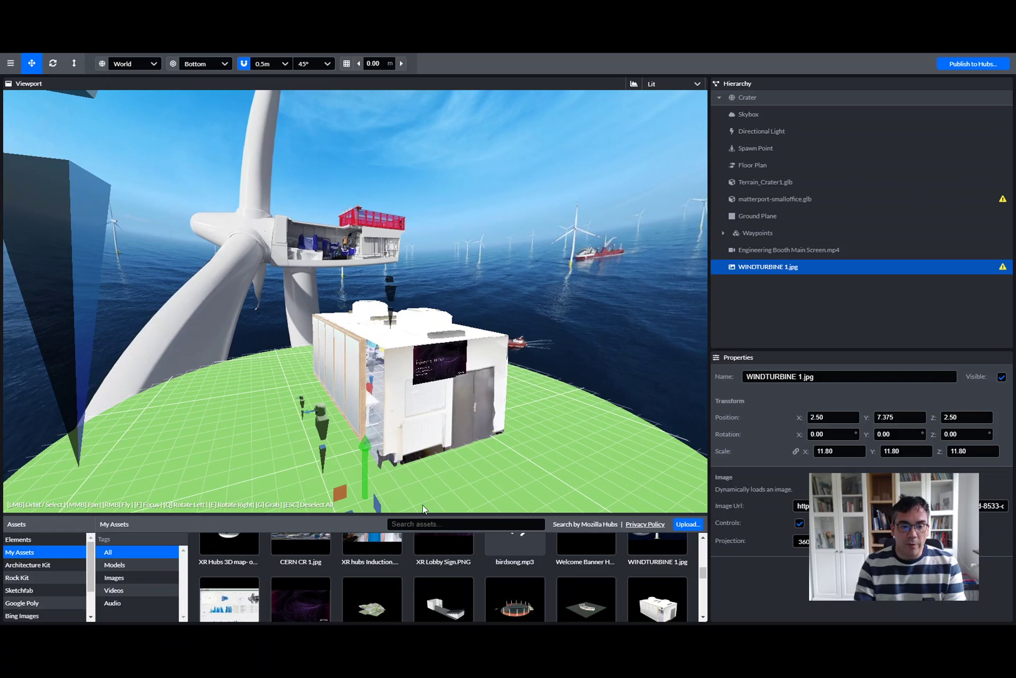
- Place the XR hubs Induction.mp4 video from My Assets beside the office doors and raise it to about Y 1.281
mouse_move(372, 546)
drag(372, 545, 552, 475)
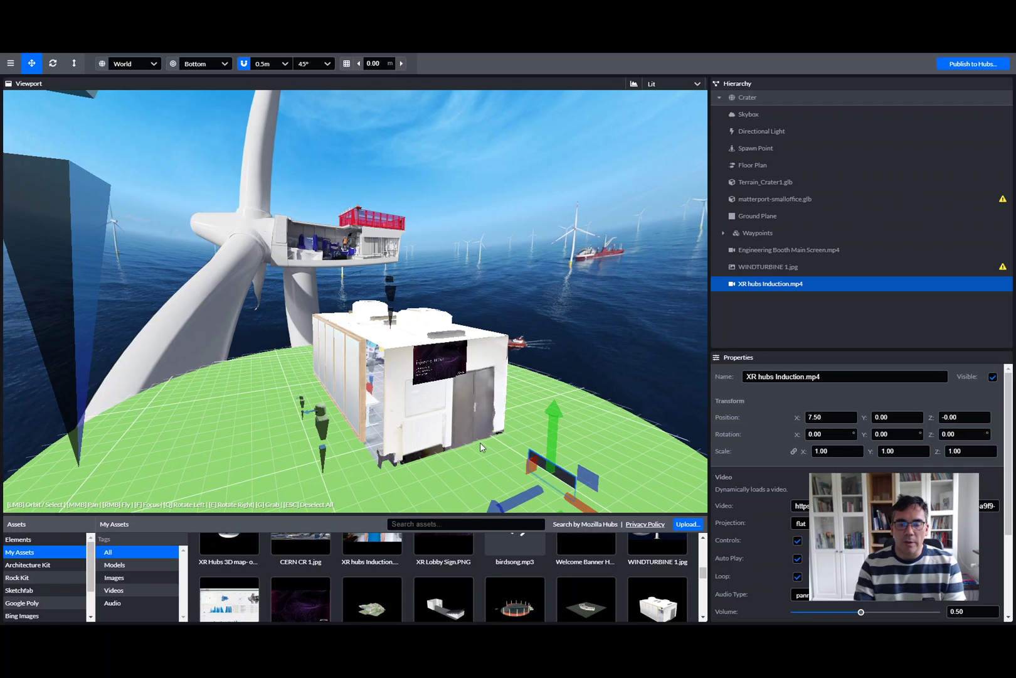
drag(550, 433, 554, 385)
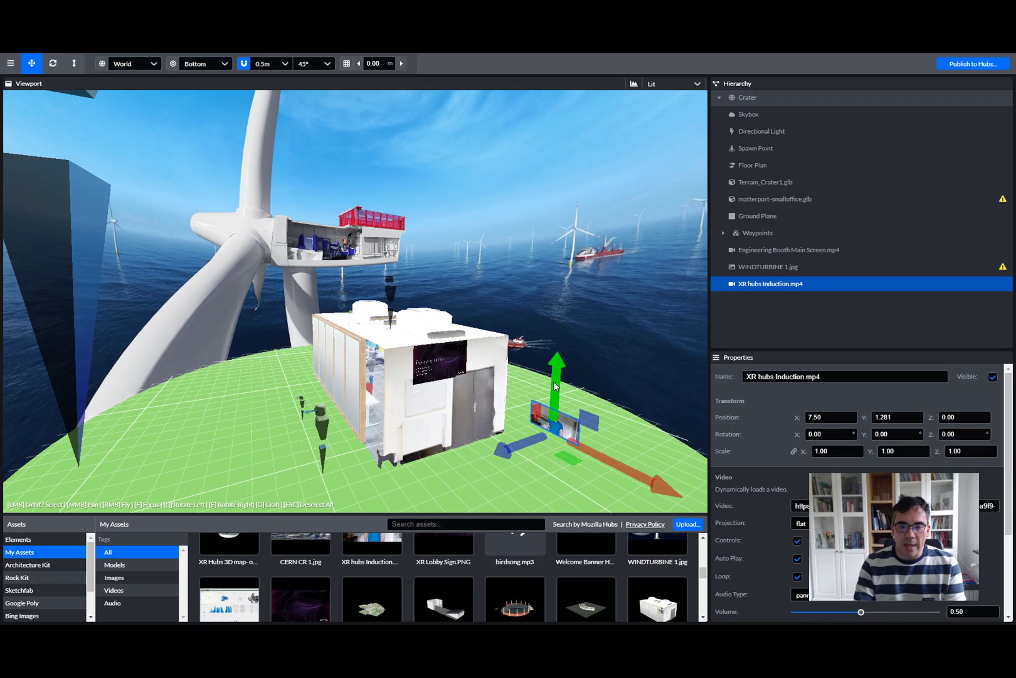
- Turn off Auto Play for the XR hubs Induction video beside the office
key(w)
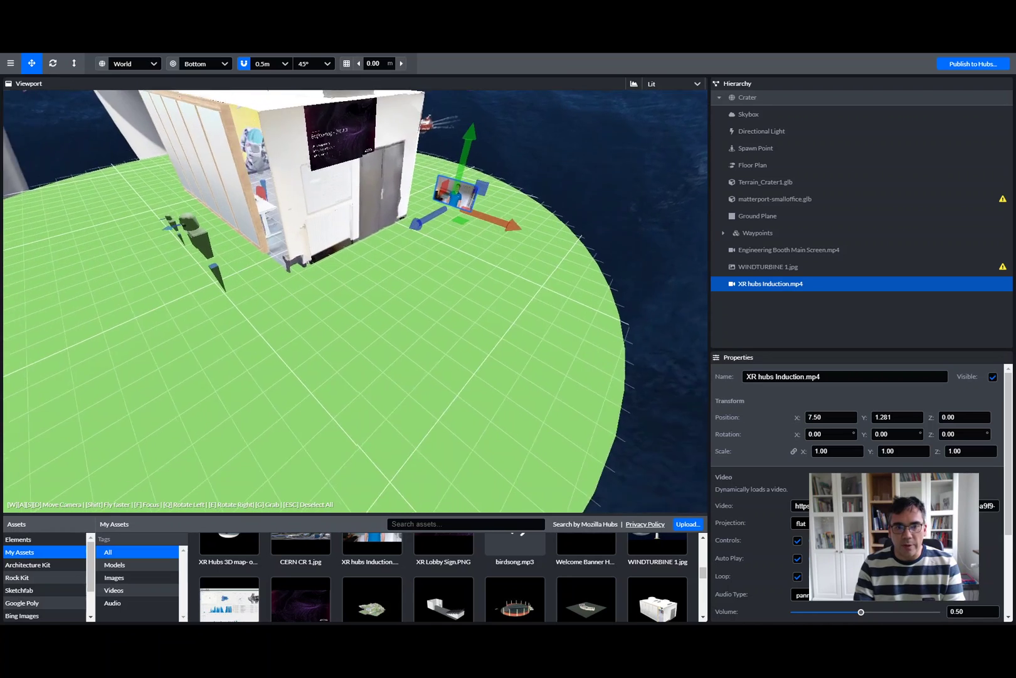
key(w)
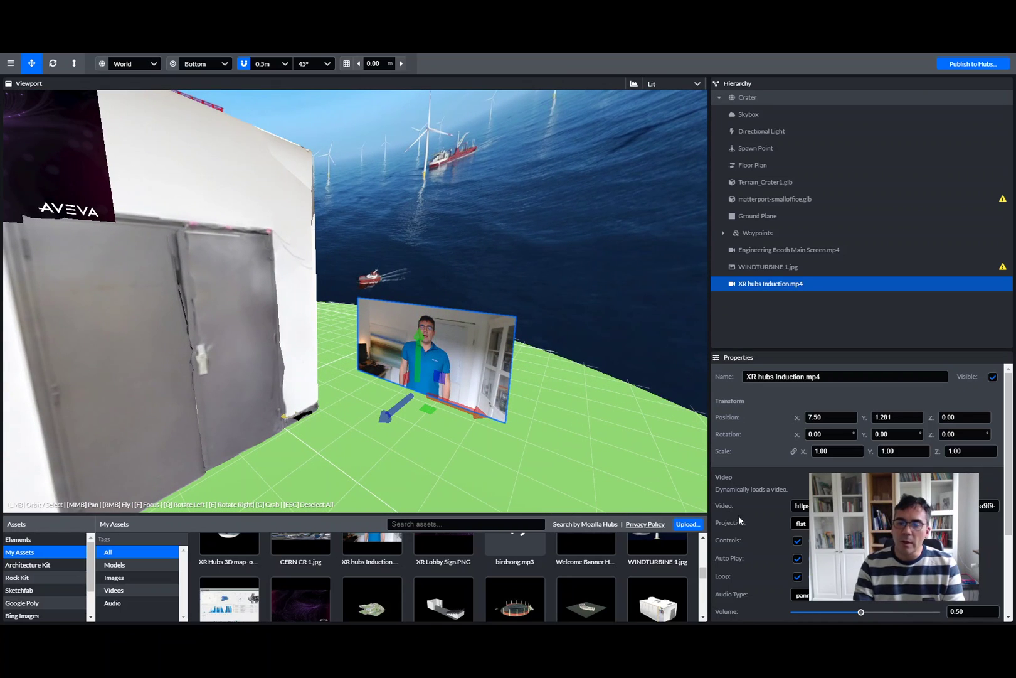
click(797, 558)
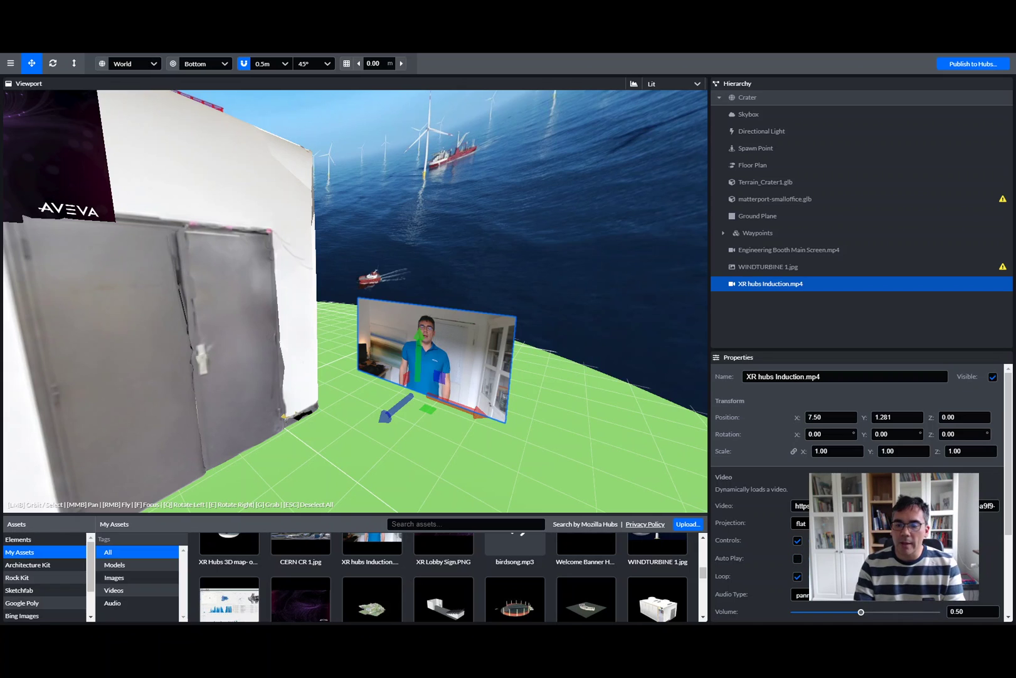
- Try the 360° projection on the XR hubs Induction video, and set it back to flat
click(894, 523)
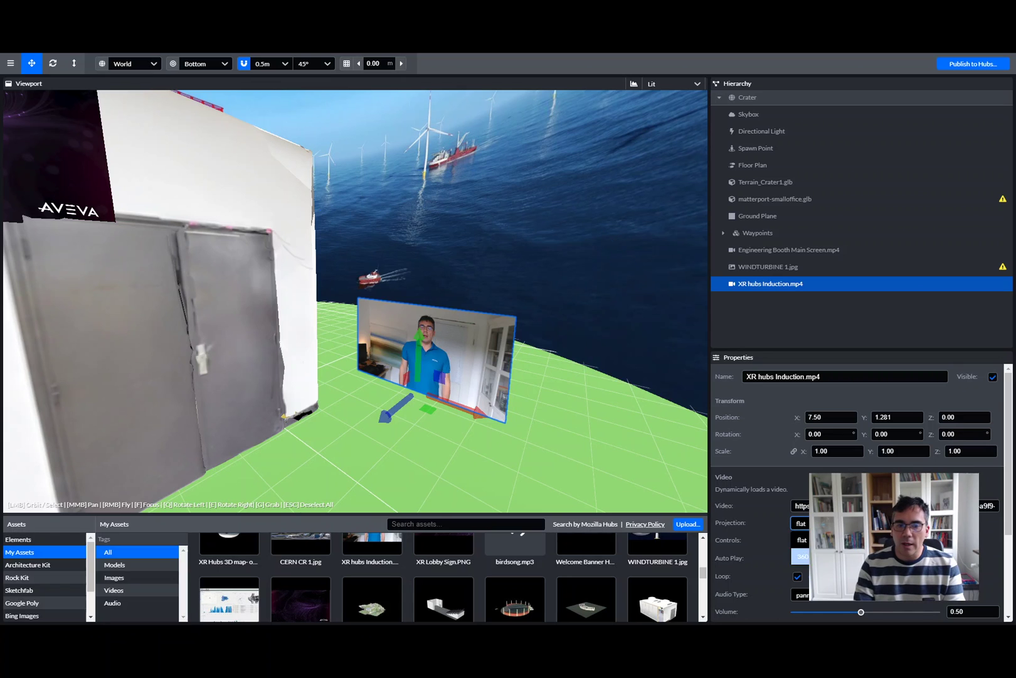
click(894, 557)
click(800, 522)
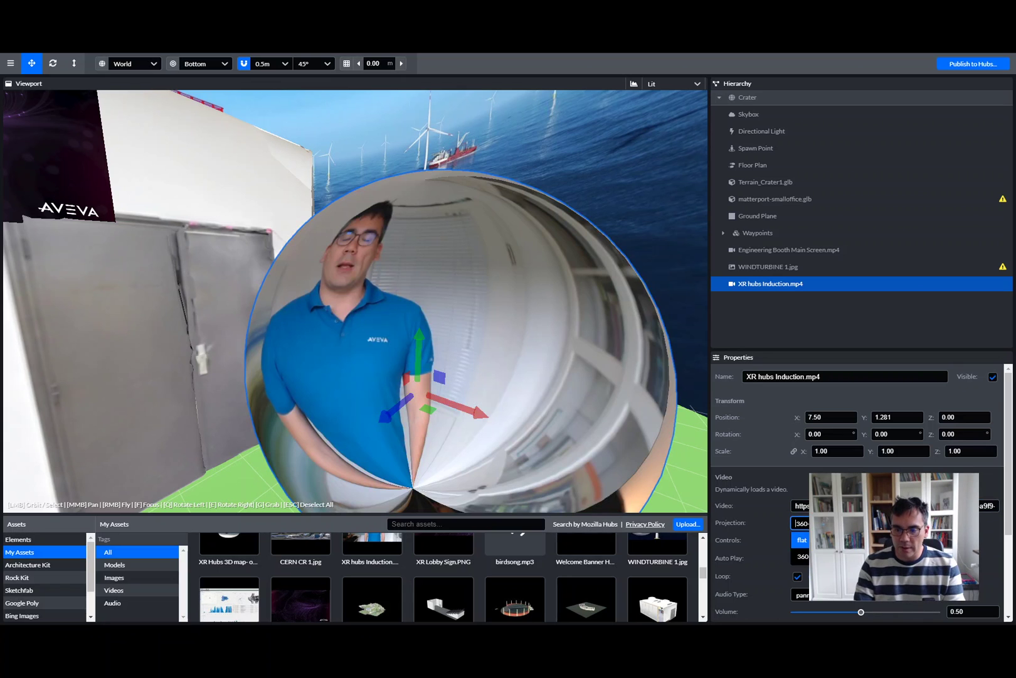
click(802, 540)
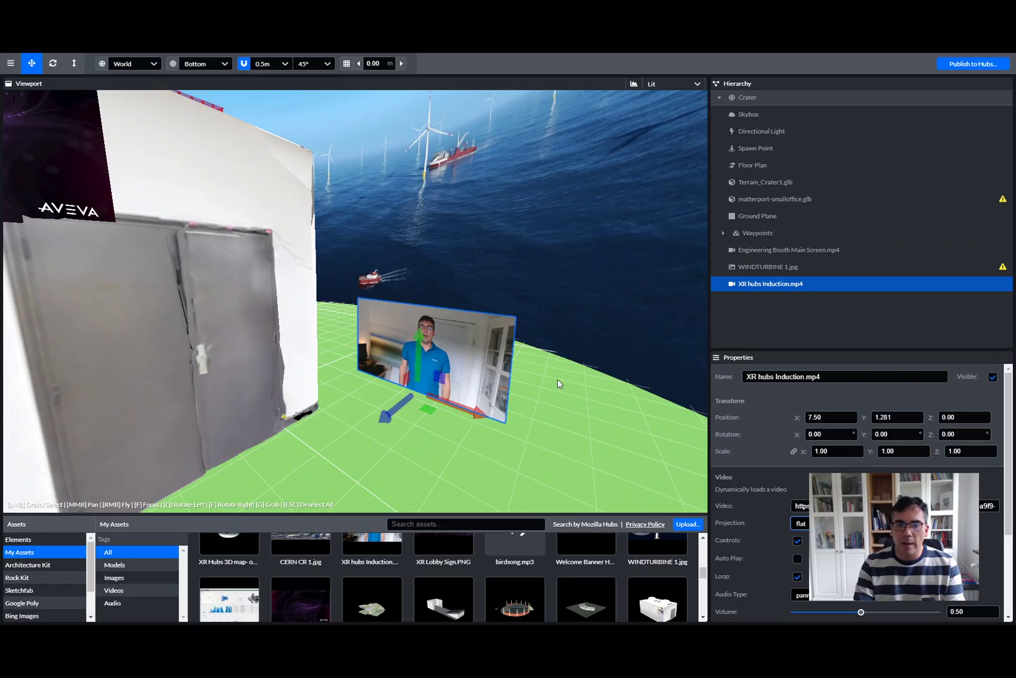
- Frame the whole wind turbine sphere from a distance, start publishing to Hubs and save the project as Test1
key(s)
right_drag(557, 377, 565, 387)
key(a)
key(w)
right_drag(393, 328, 393, 327)
click(969, 61)
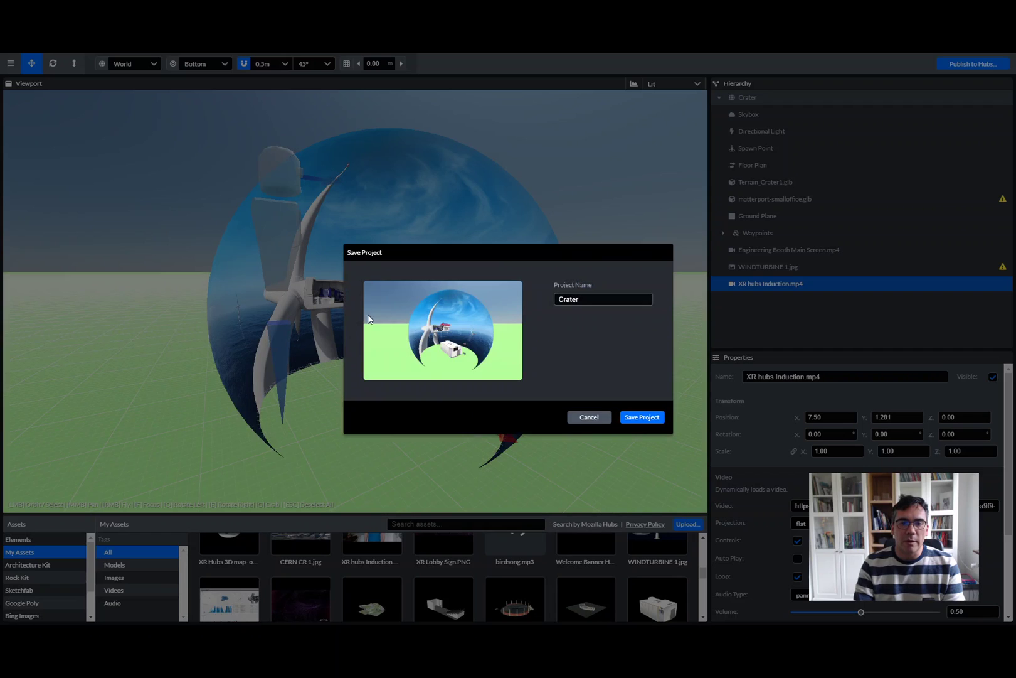
double_click(587, 299)
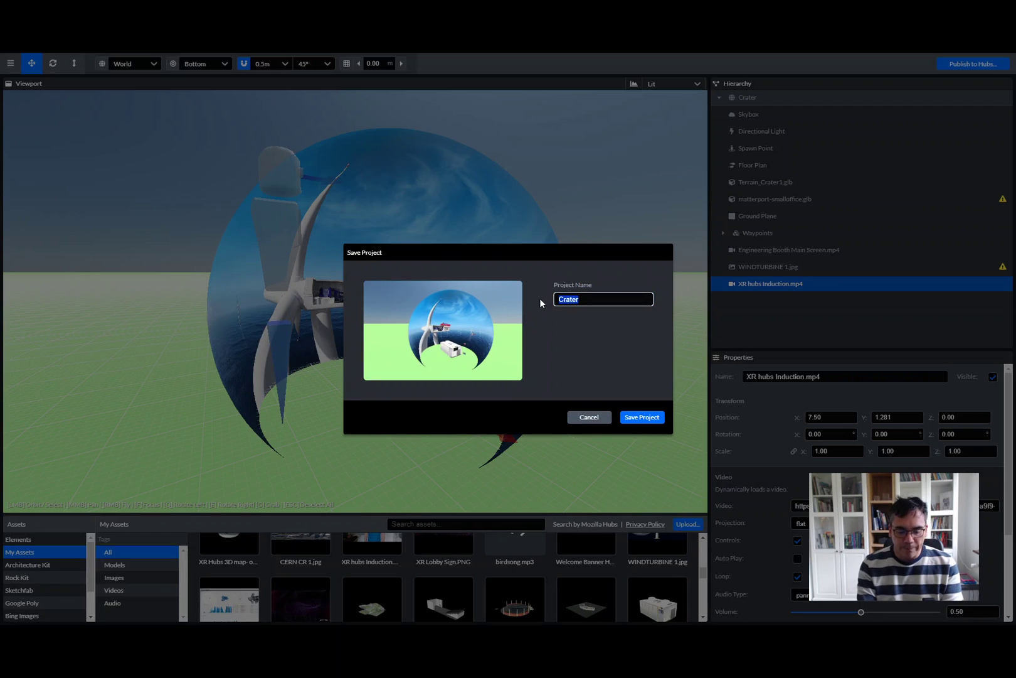
text(Test1)
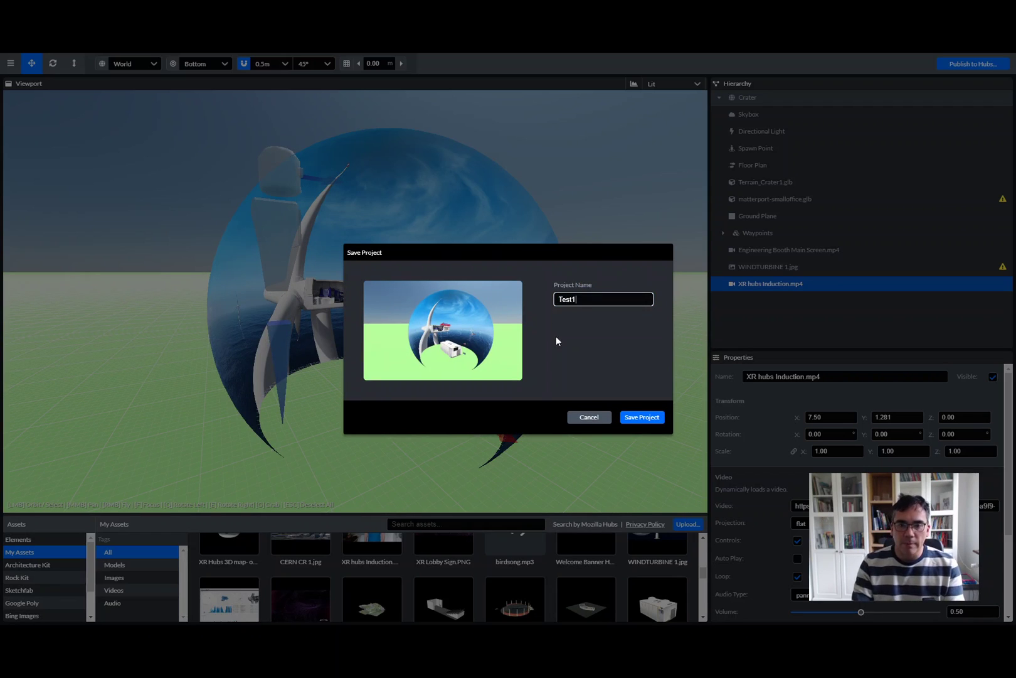
click(639, 418)
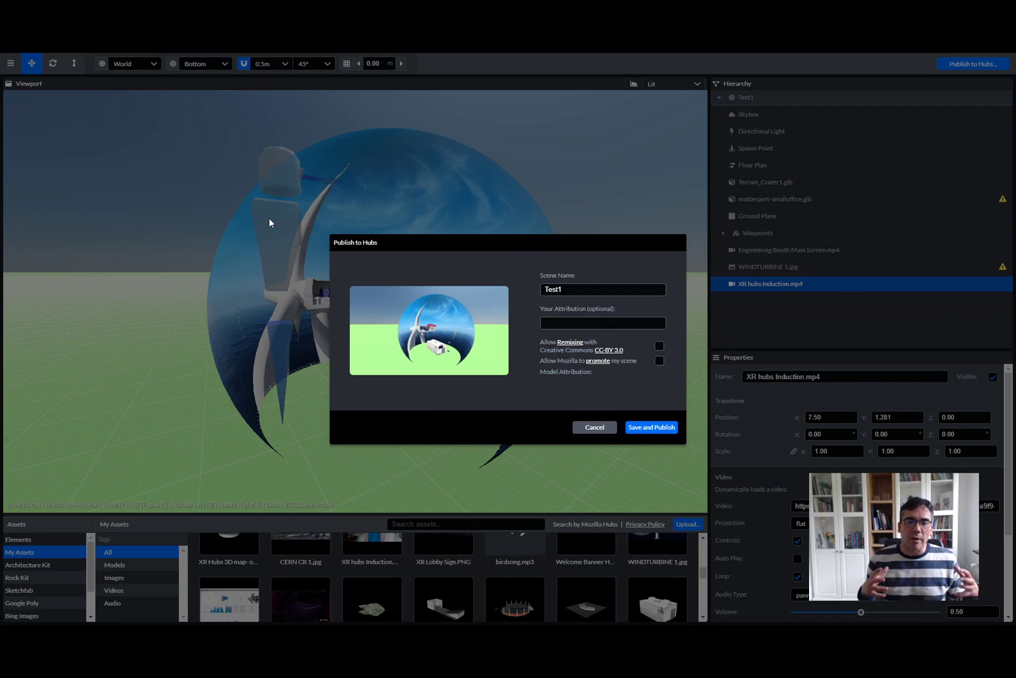
- Save and publish the Test1 scene to Hubs, reviewing the performance check before publishing
click(636, 431)
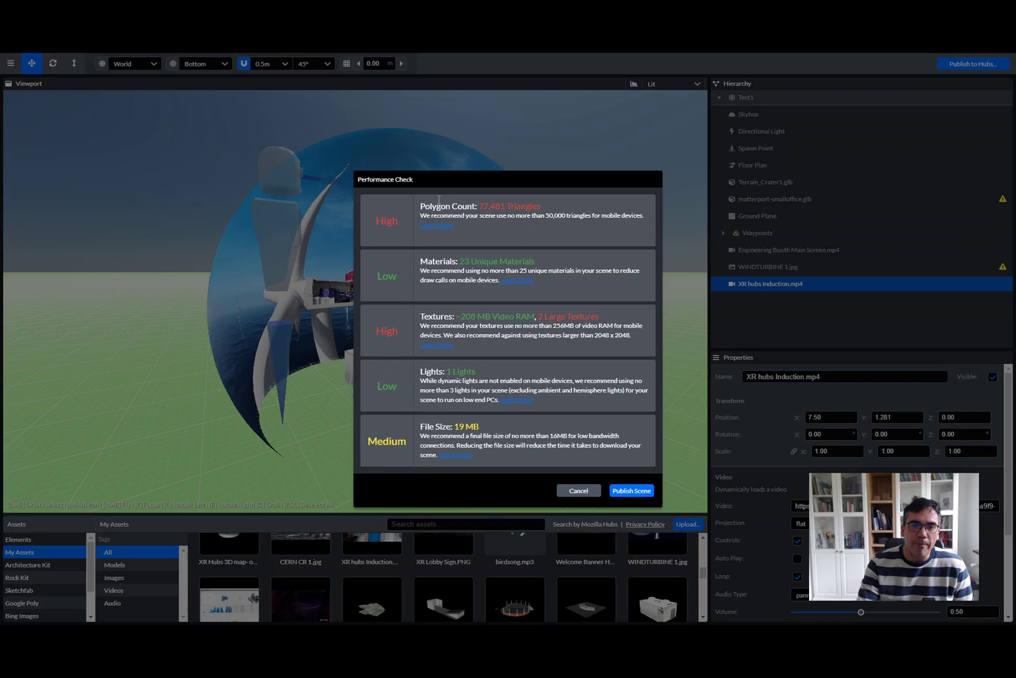
drag(442, 186, 581, 249)
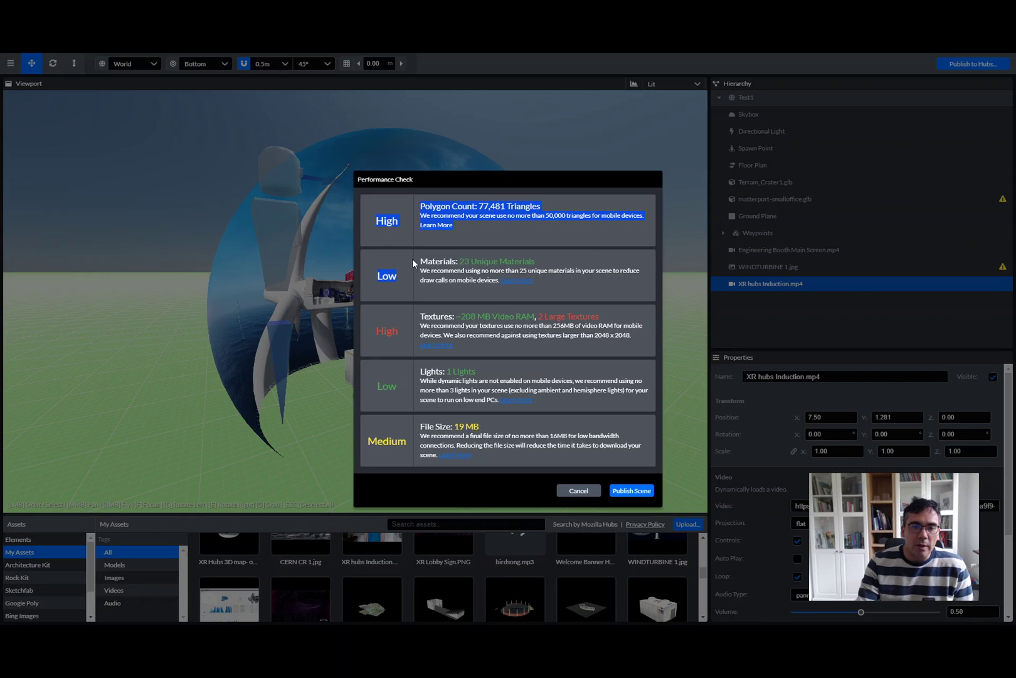
click(547, 265)
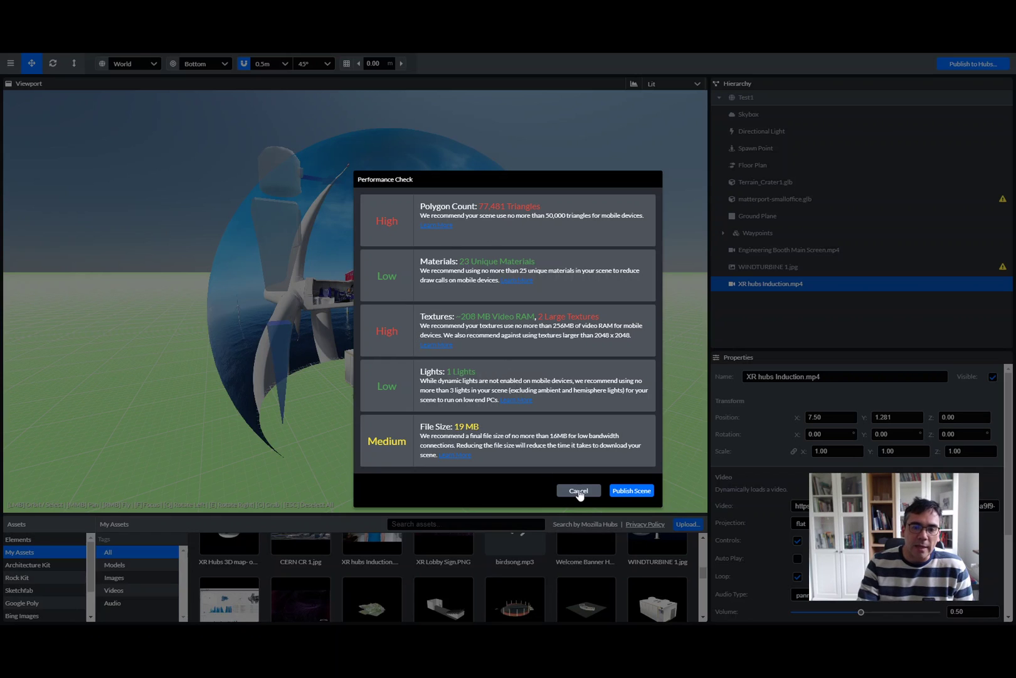
click(632, 490)
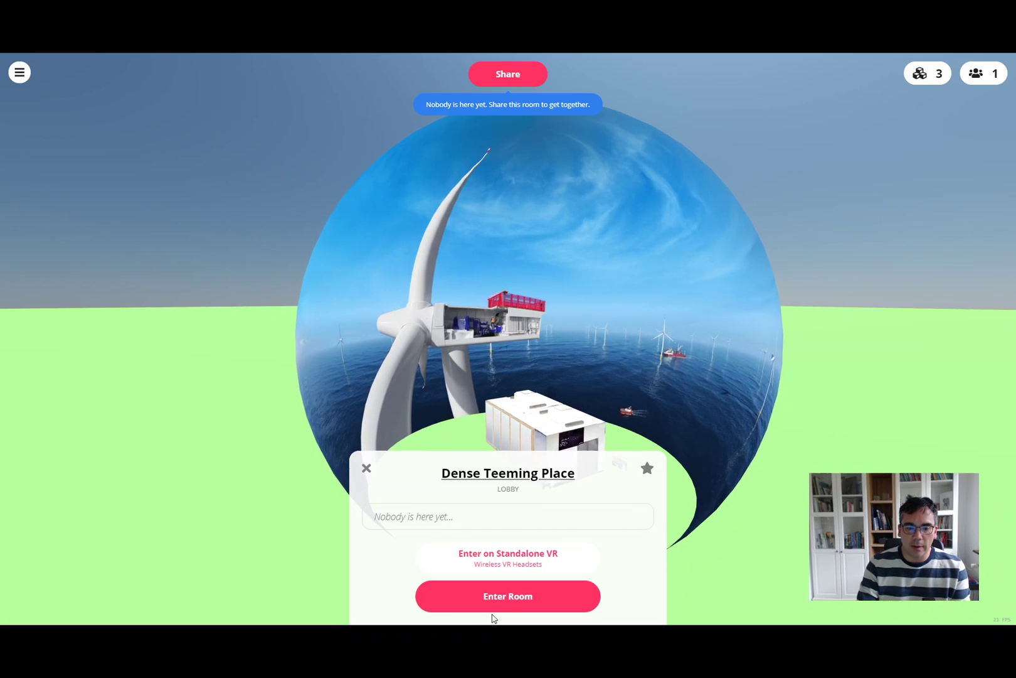
- Enter the Hubs room made from the published scene, with the microphone muted
click(511, 606)
click(511, 601)
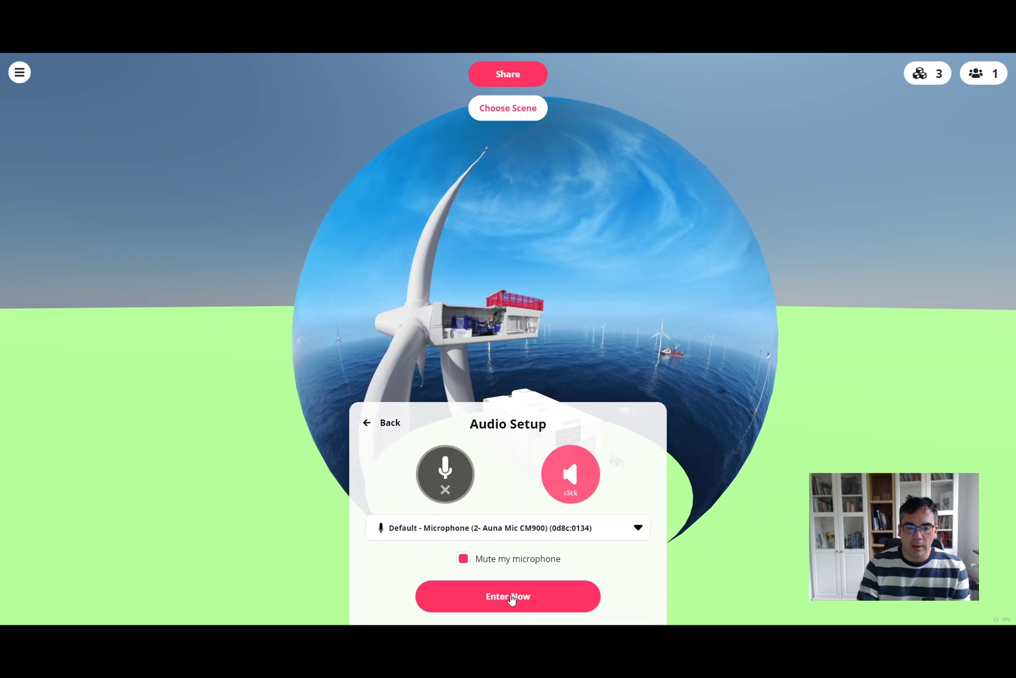
click(512, 598)
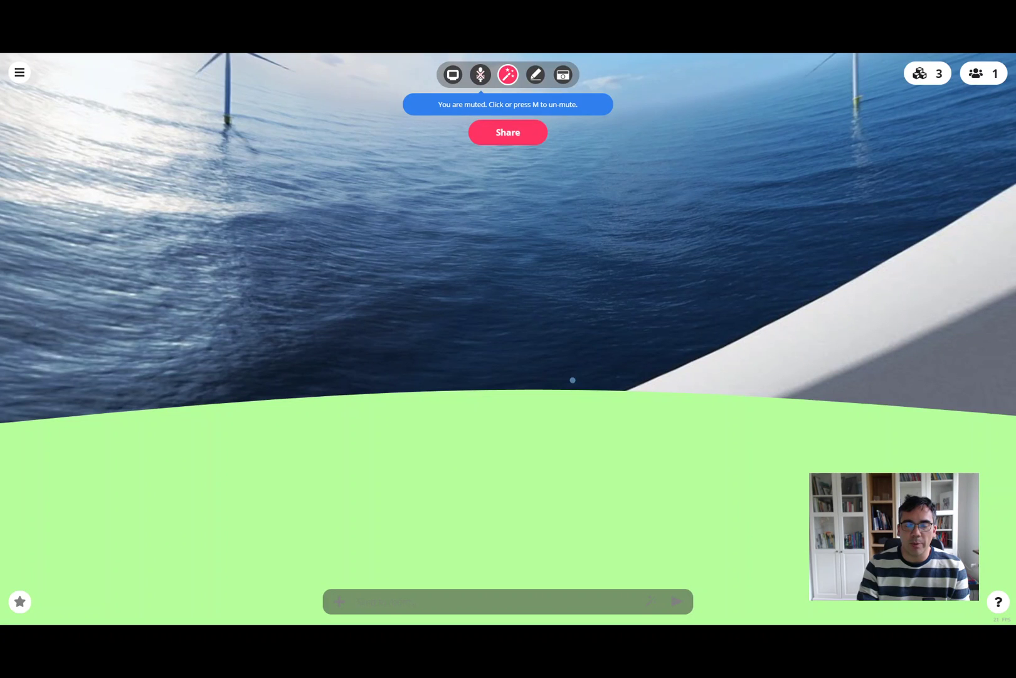
- Walk around the outside of the office, past the floating video, towards the wall with the radiator
drag(411, 445, 749, 443)
key(a)
key(w)
key(w)
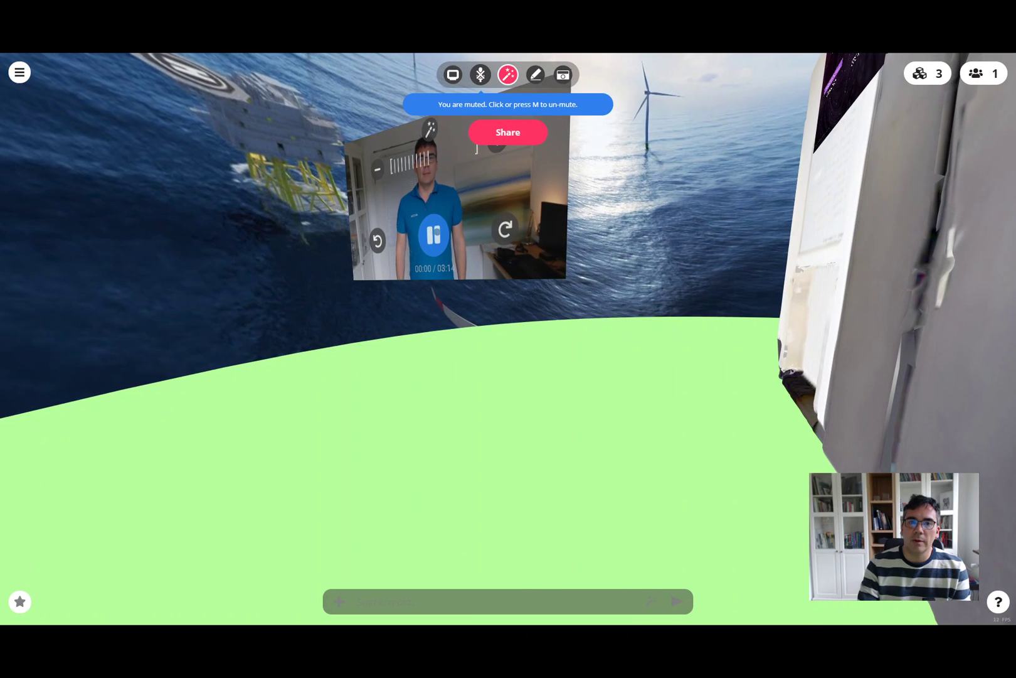
drag(586, 344, 728, 359)
key(w)
key(w)
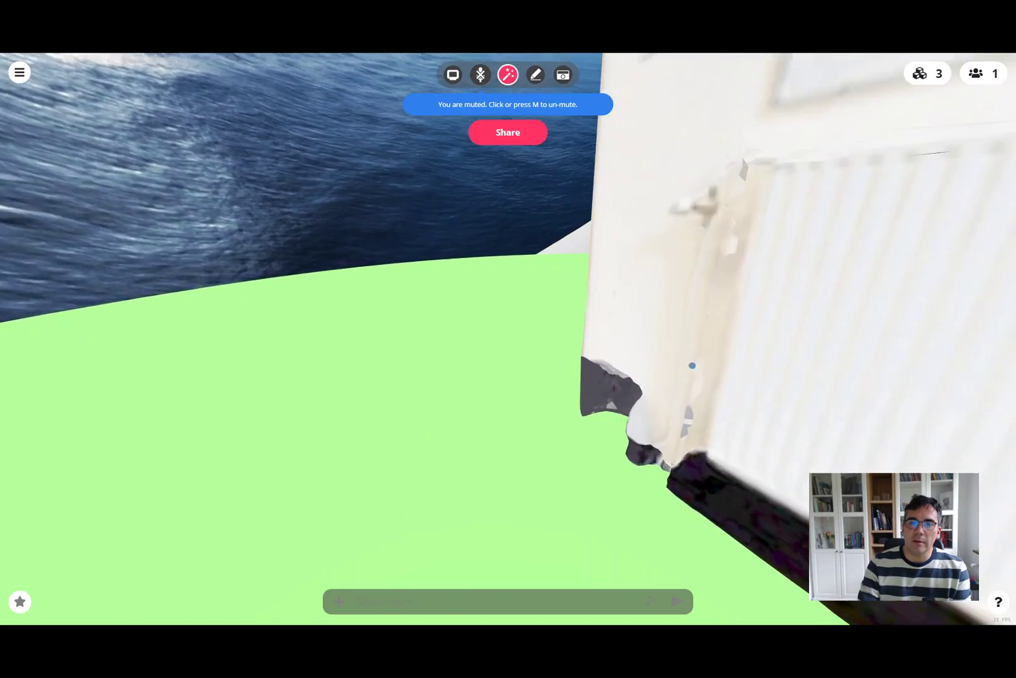
key(w)
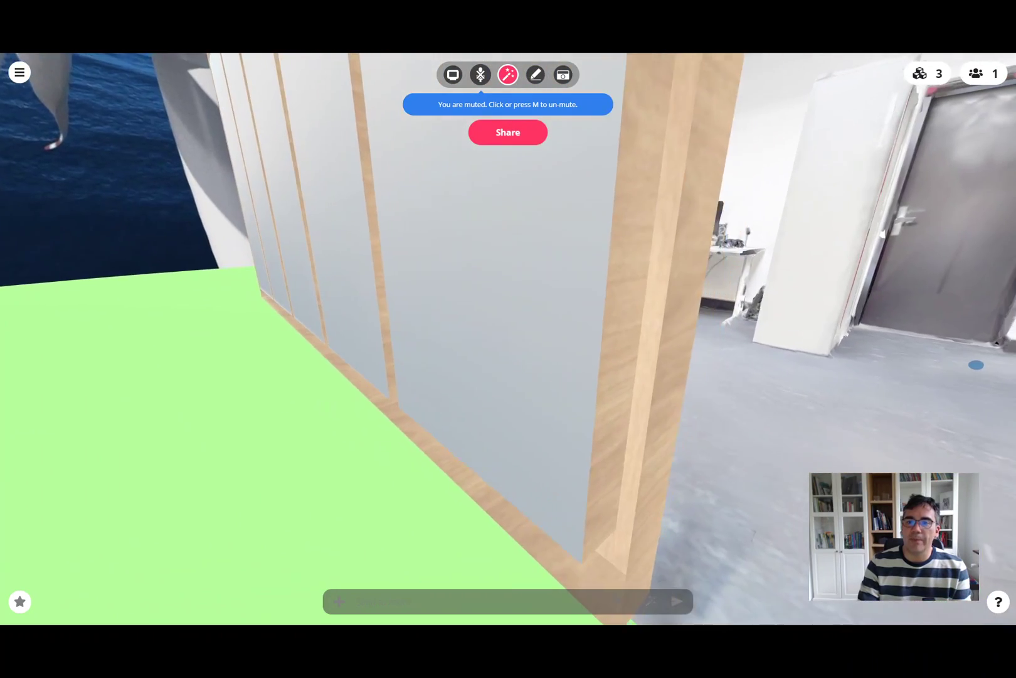
- Inspect the office interior through the open end beside the glass wall, from close up and from outside
key(d)
drag(976, 363, 962, 351)
key(a)
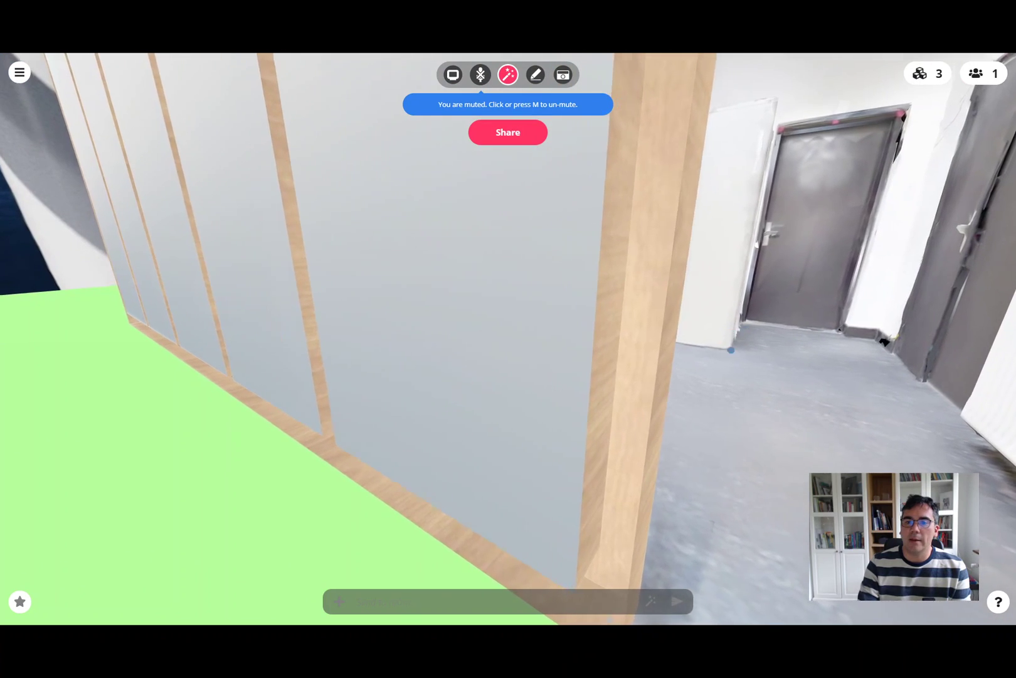
key(s)
drag(745, 328, 806, 348)
key(d)
key(w)
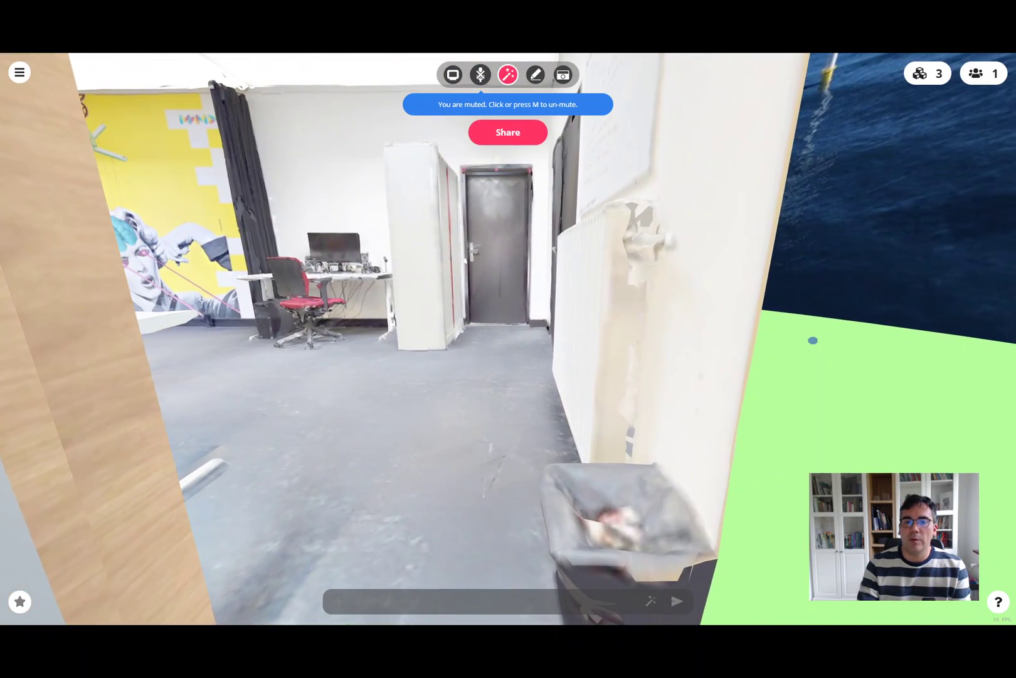
key(s)
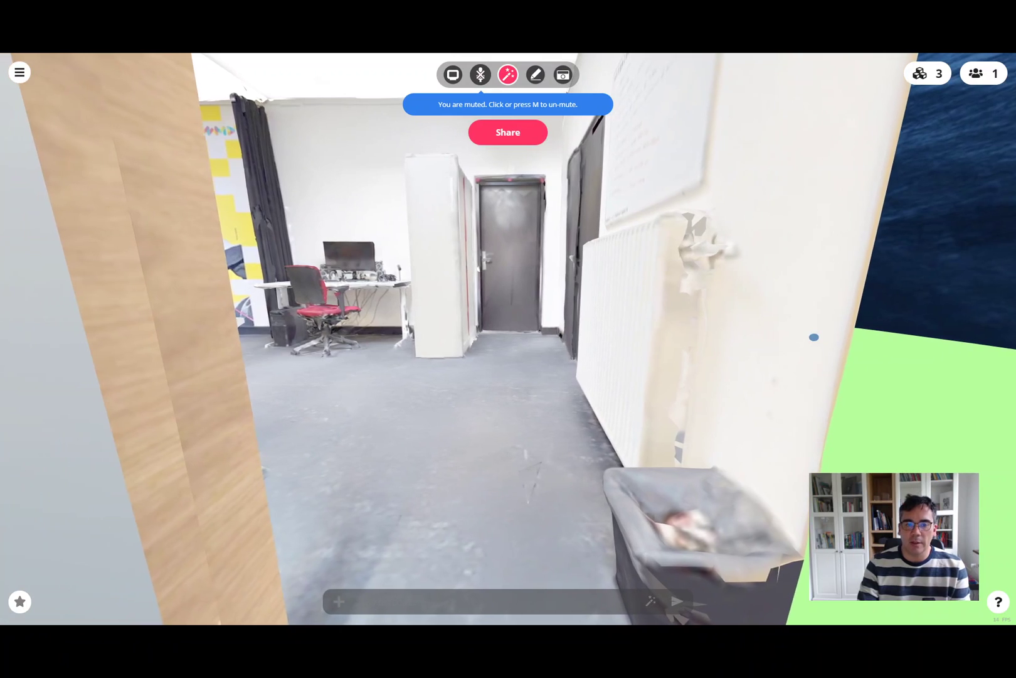
key(w)
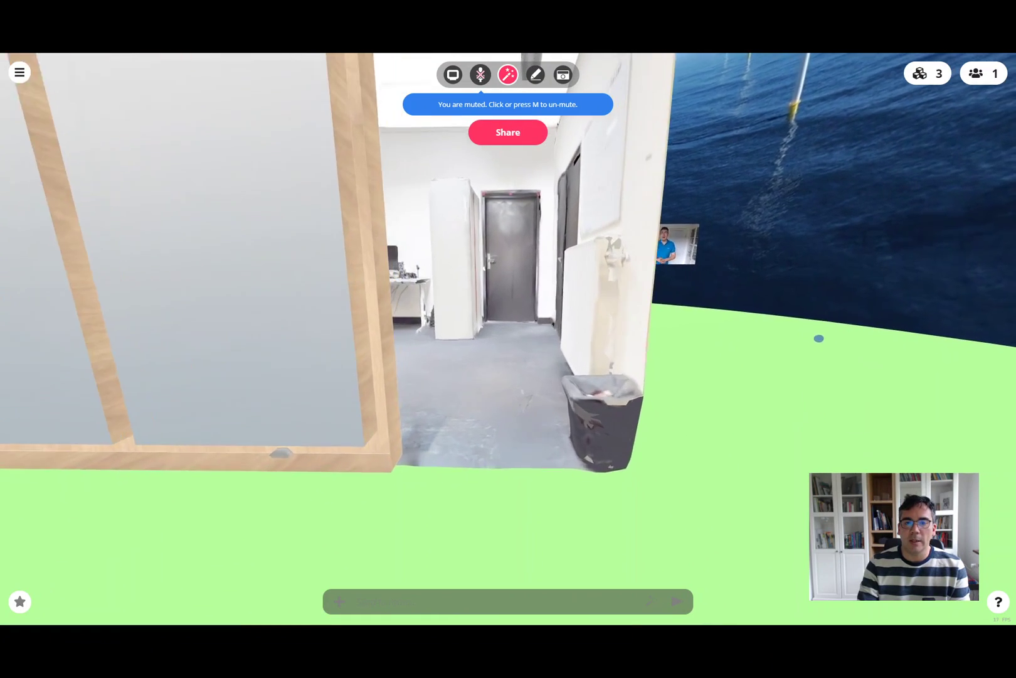
key(s)
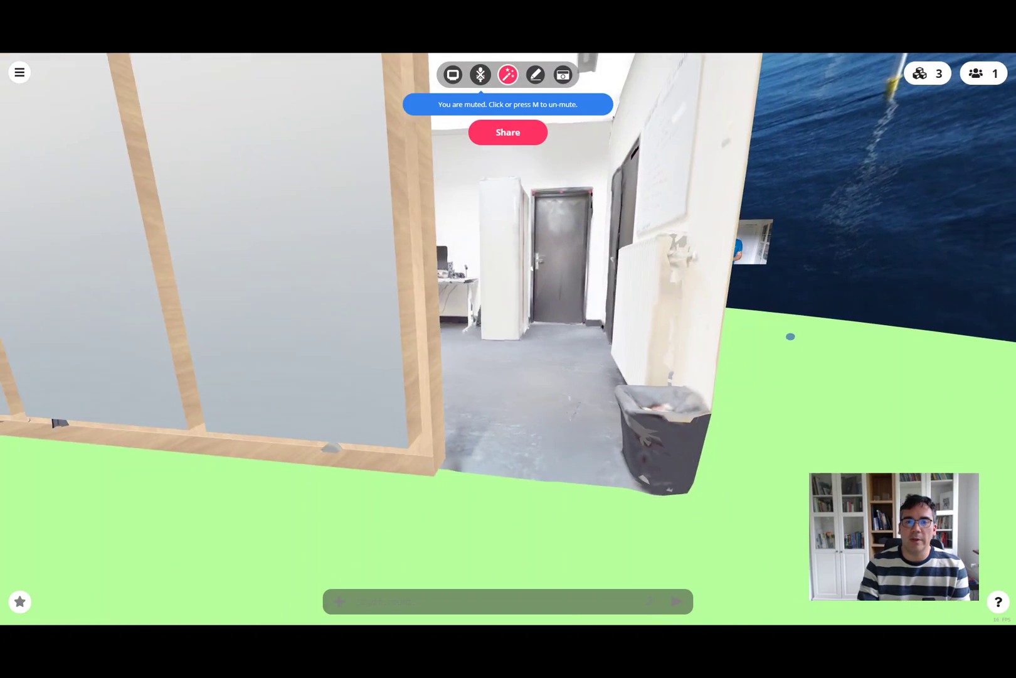
key(w)
key(w)
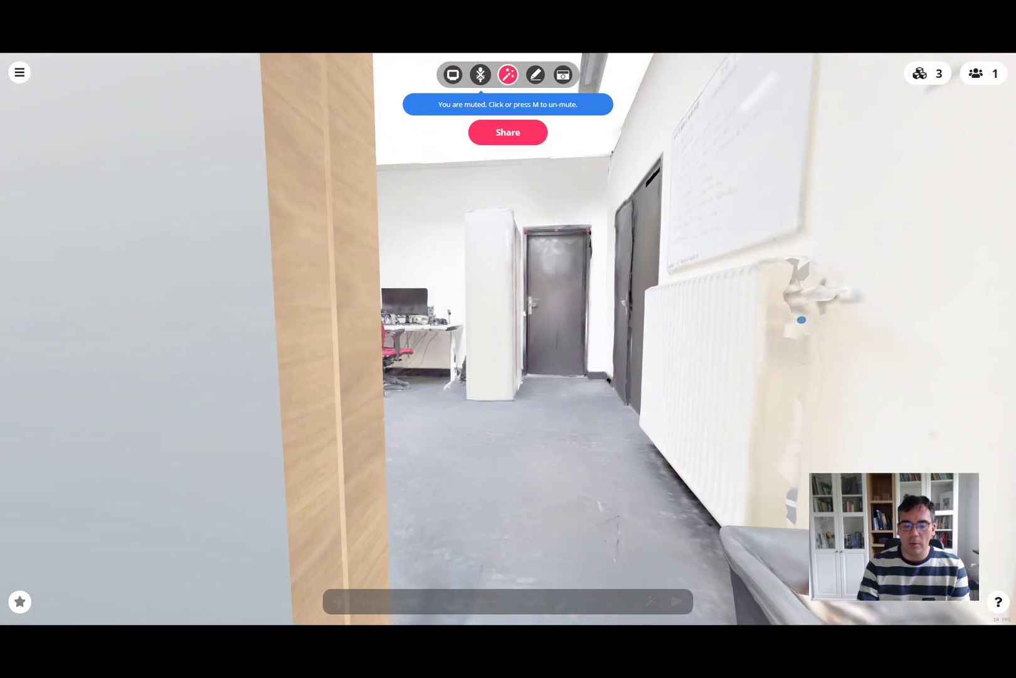
- Enable fly mode, fly out of the wind turbine sphere and view the whole scene from above
key(g)
key(w)
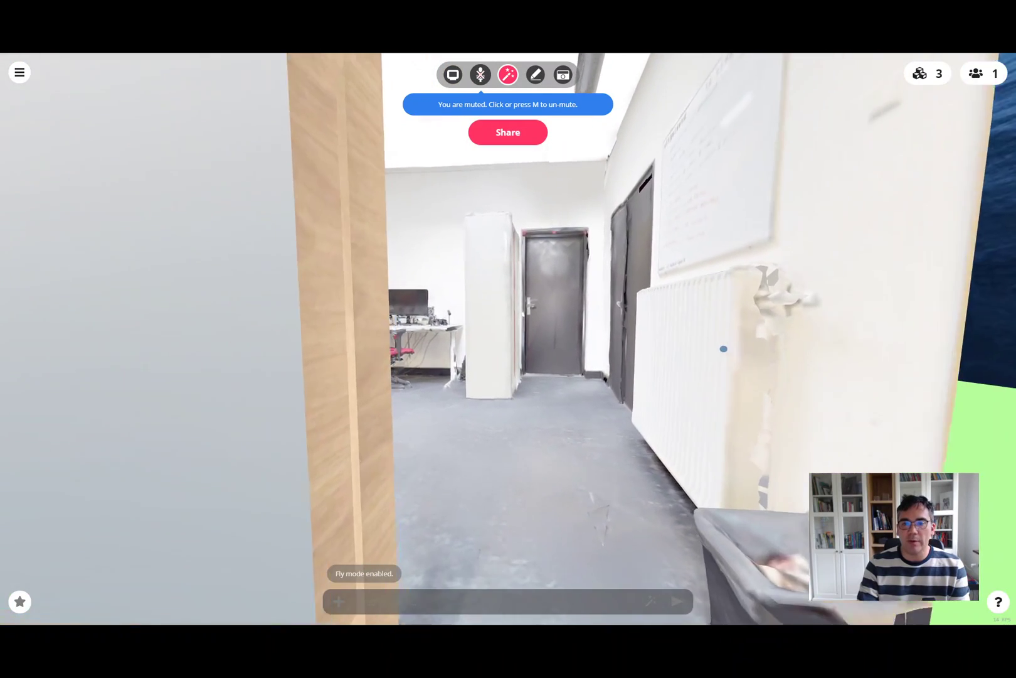
key(g)
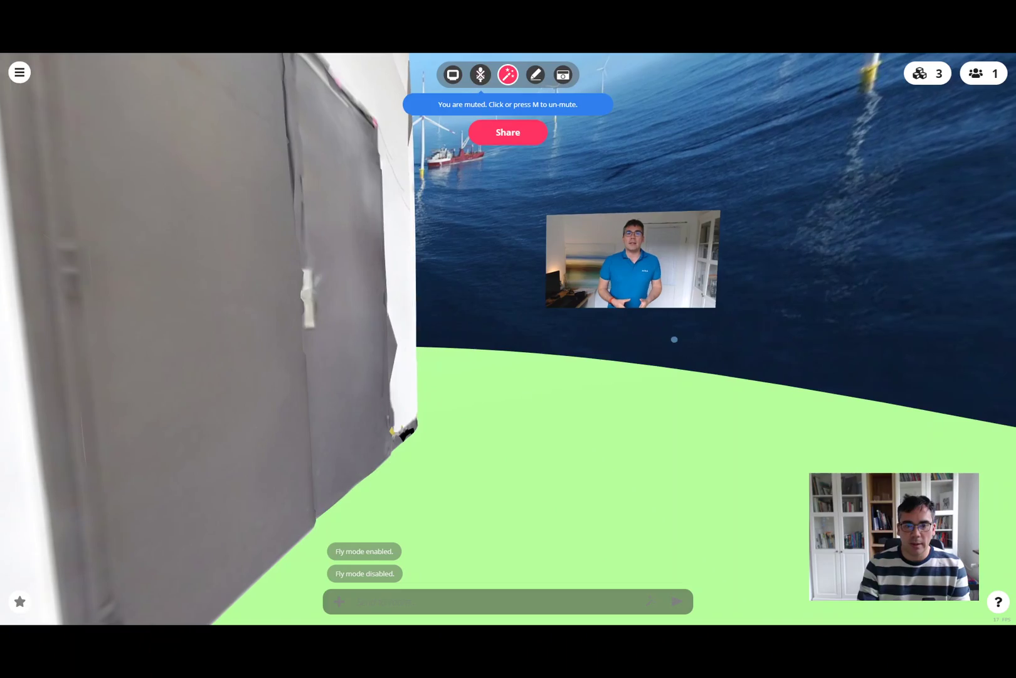
drag(653, 340, 468, 336)
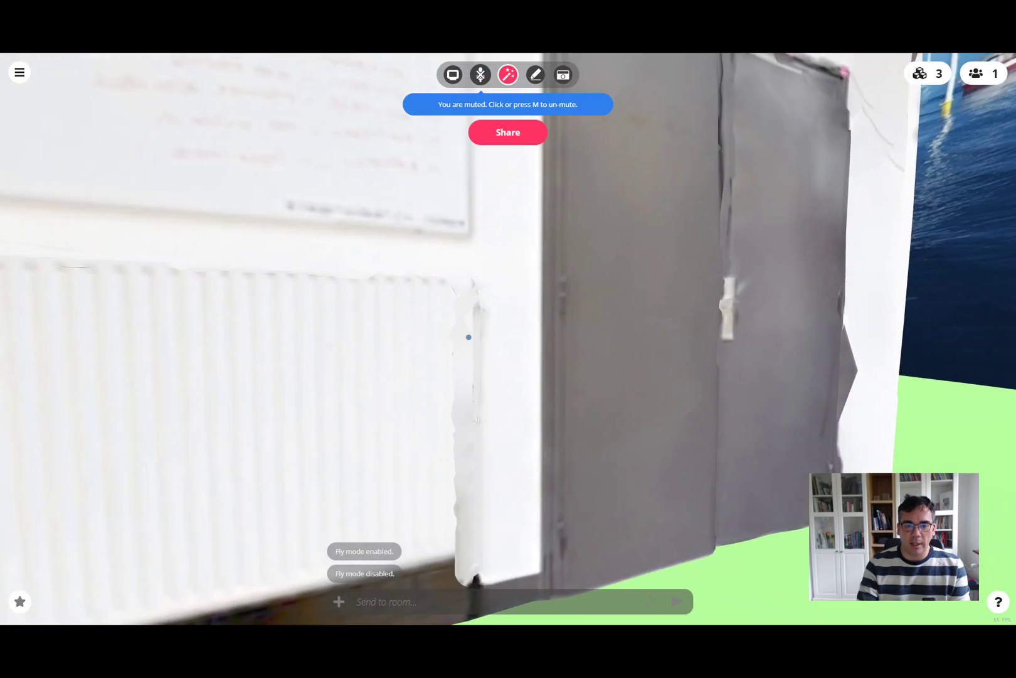
key(w)
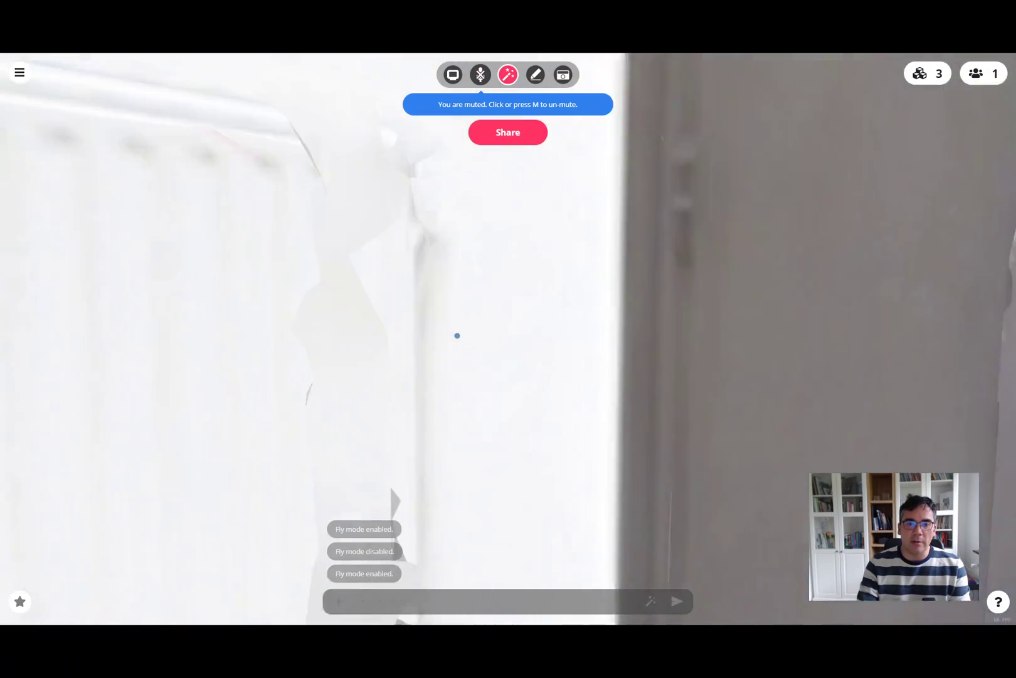
key(w)
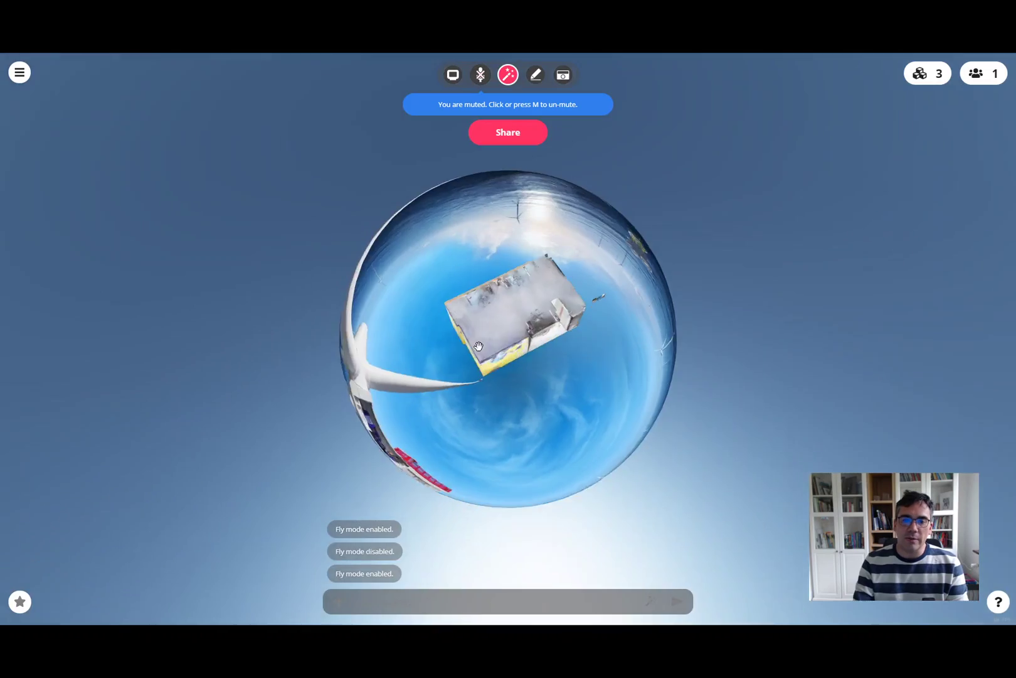
drag(478, 346, 390, 386)
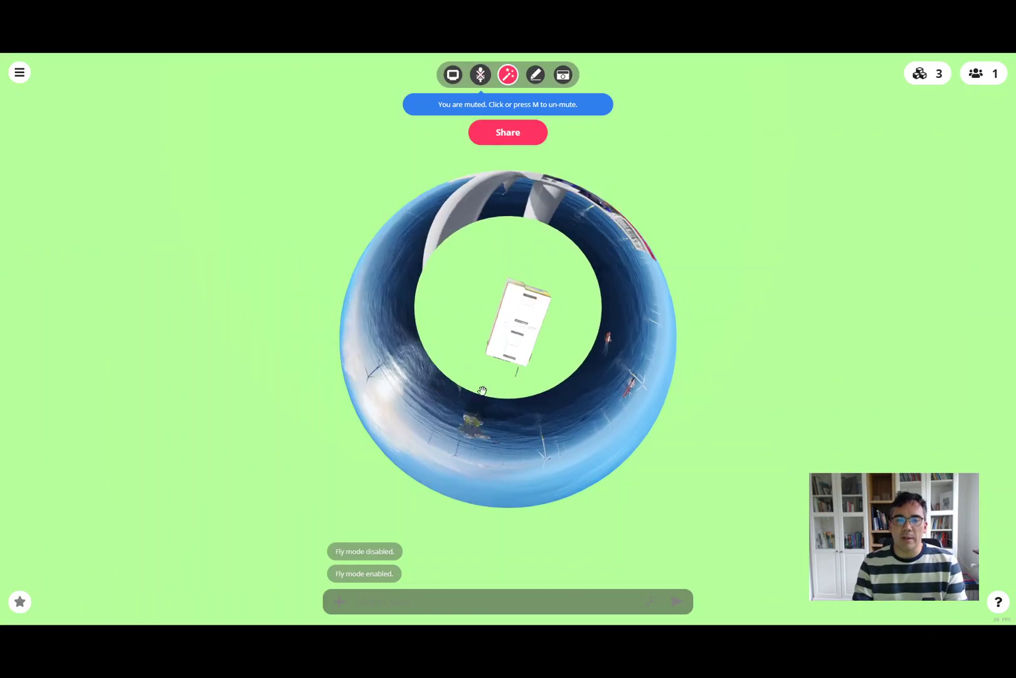
drag(482, 390, 522, 373)
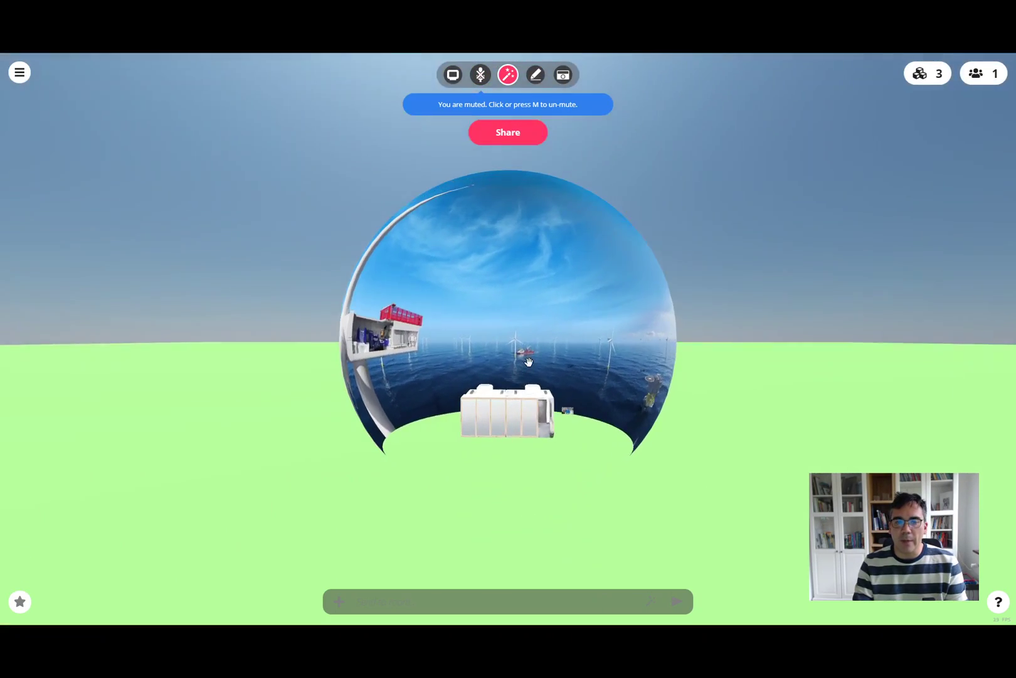
- Return inside the office to view the VR space wall, and move back outside its open end
click(528, 361)
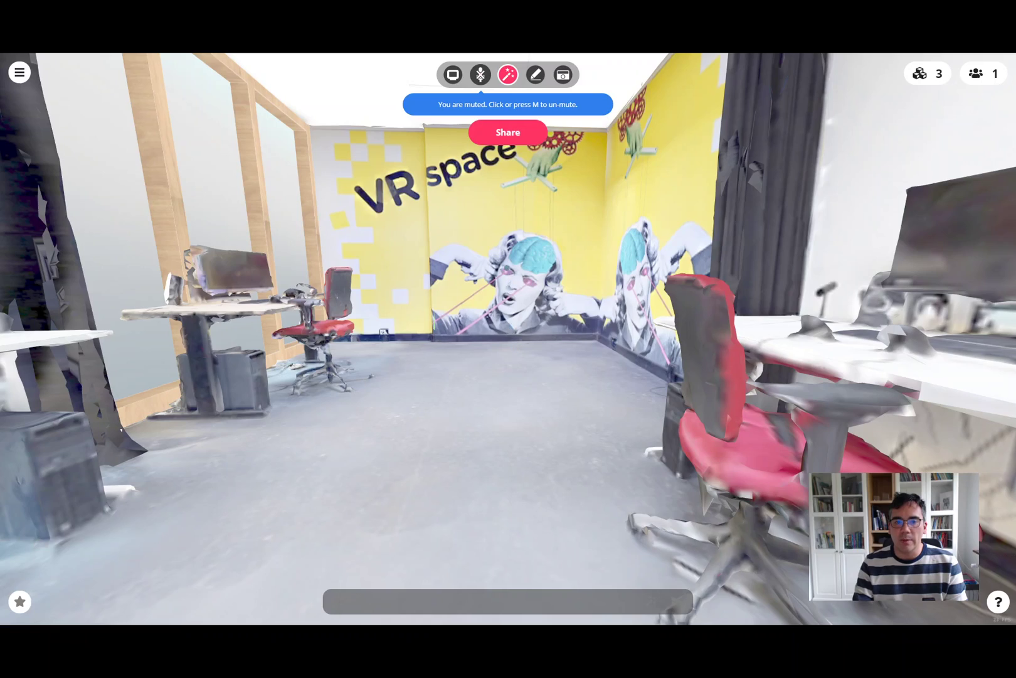
key(Escape)
click(506, 272)
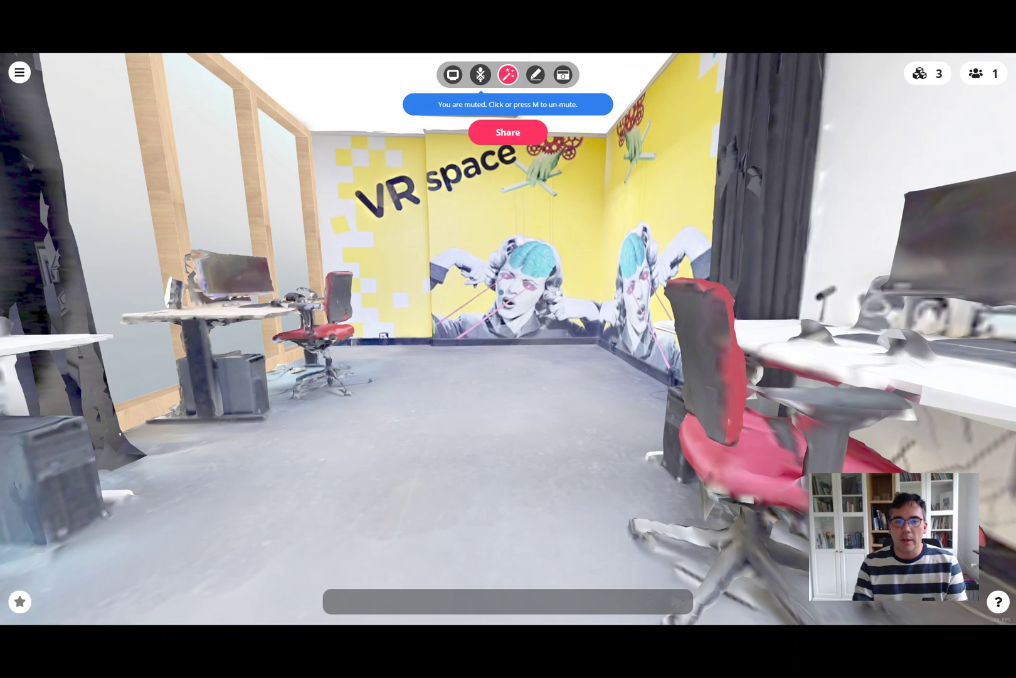
drag(501, 292, 664, 301)
key(w)
key(s)
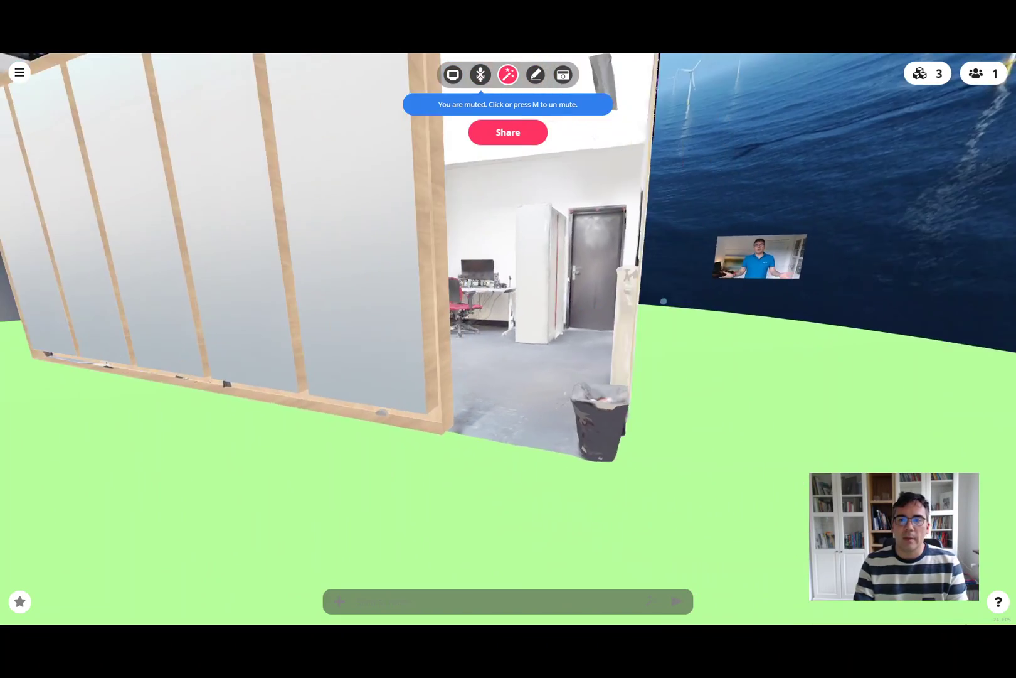
- Approach the floating video beside the office and bring up its playback controls
key(w)
key(d)
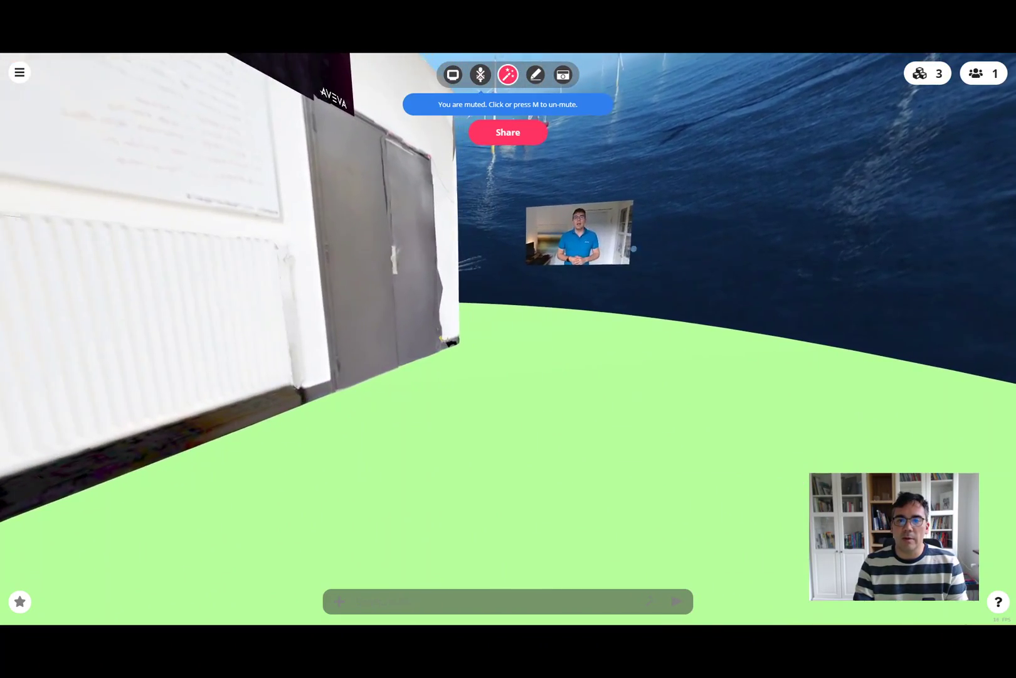
mouse_move(601, 237)
key(f)
drag(601, 237, 587, 256)
key(s)
key(a)
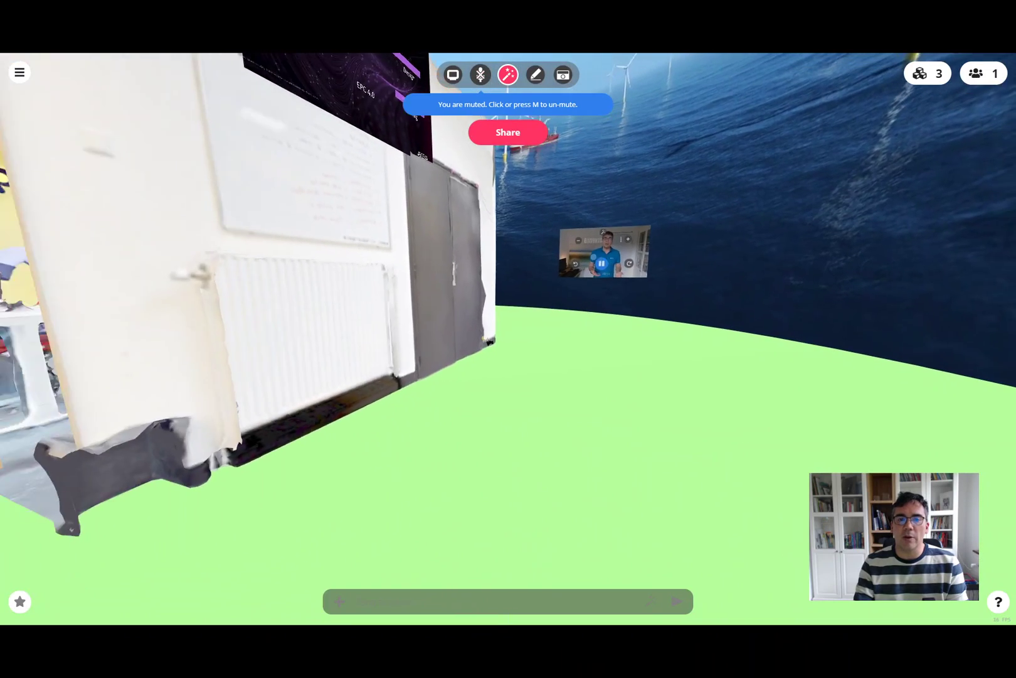
- Back away from the office until the whole building and the cutaway wind turbine are in view
key(Down)
key(Left)
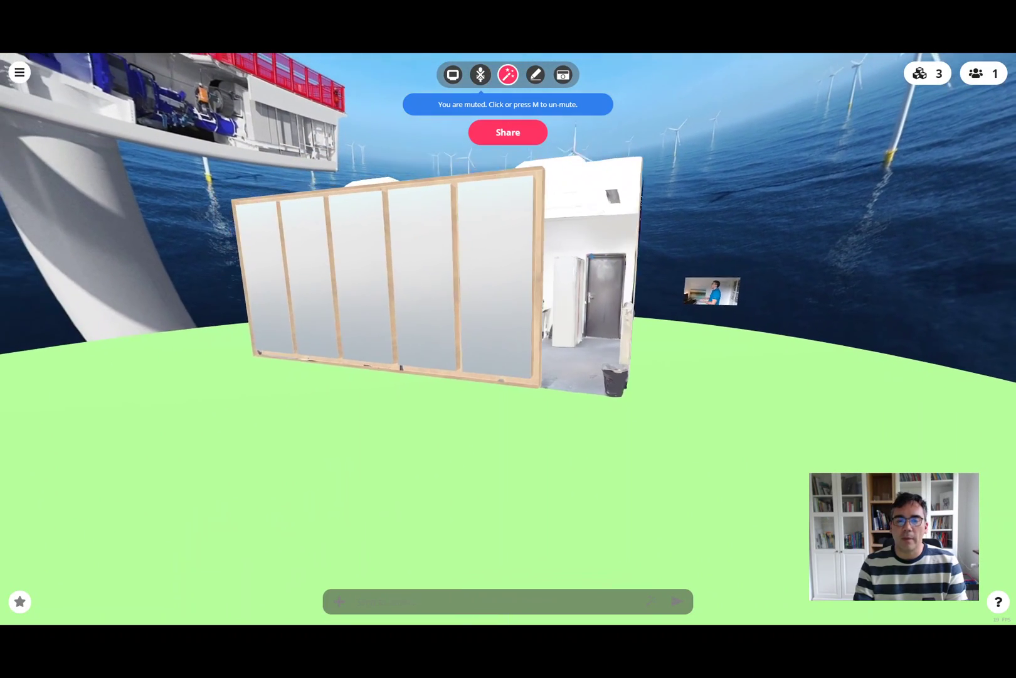
key(Down)
key(Left)
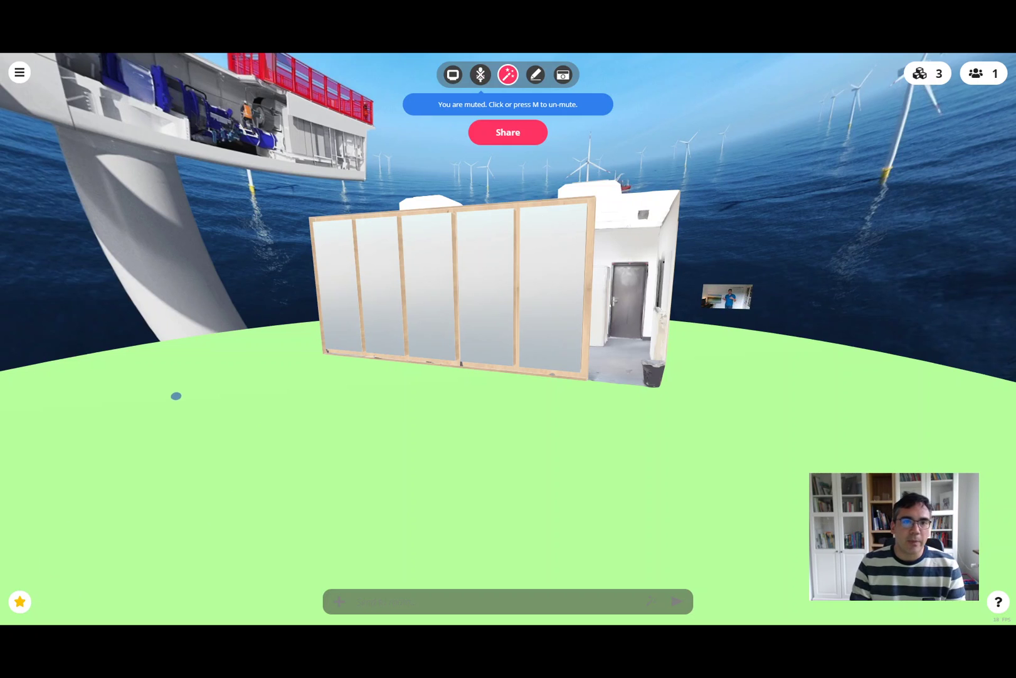
- Open the room's scene chooser and list your own scenes to find Test1
click(20, 74)
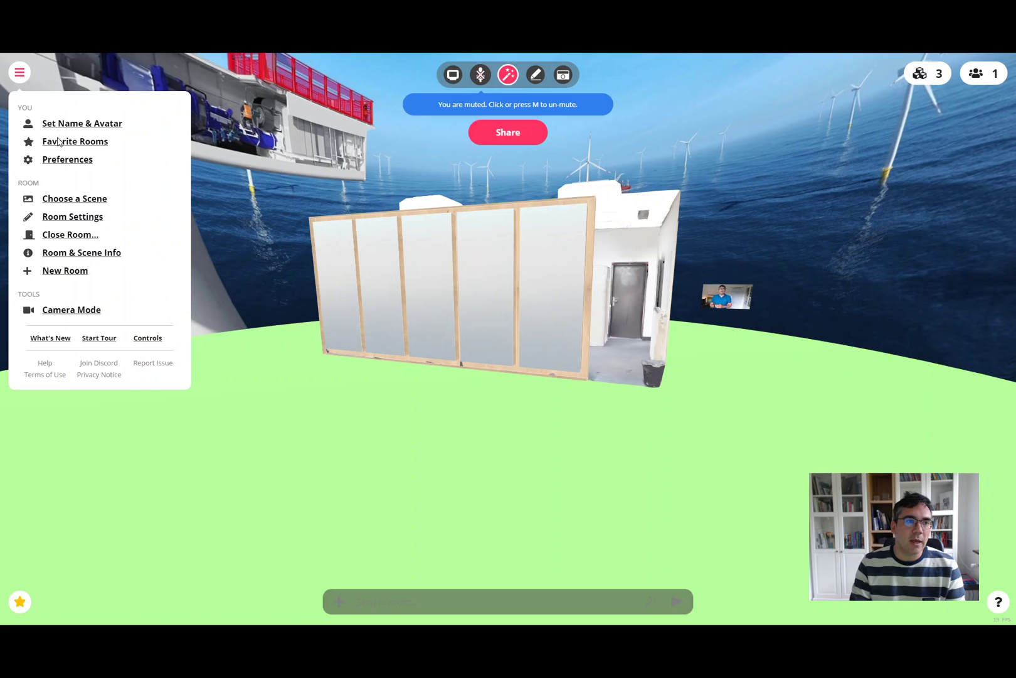
click(71, 199)
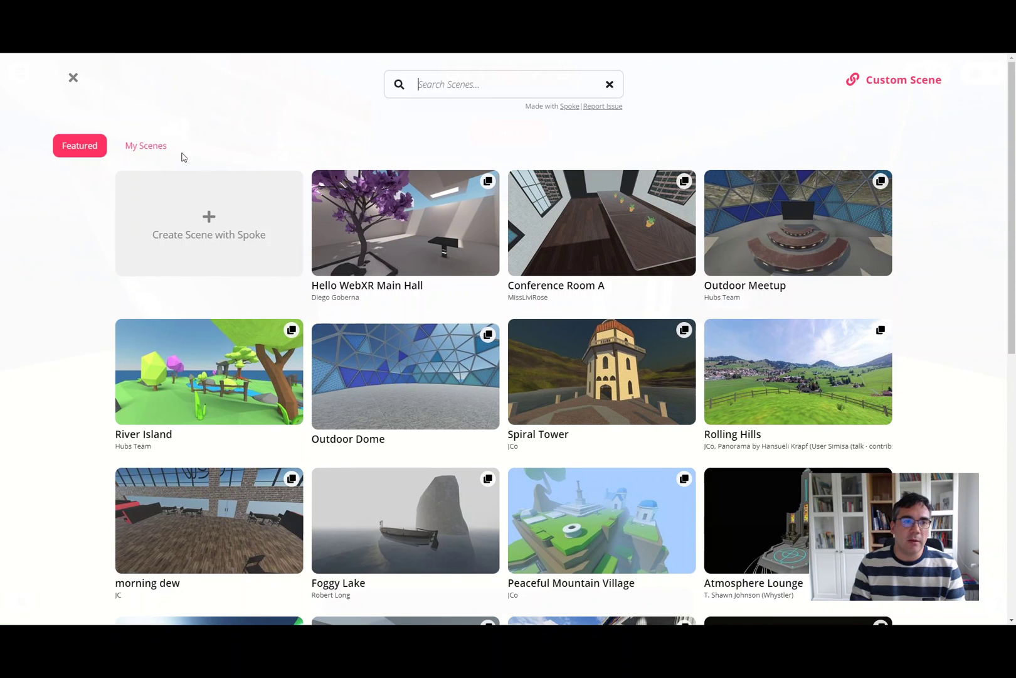
click(159, 151)
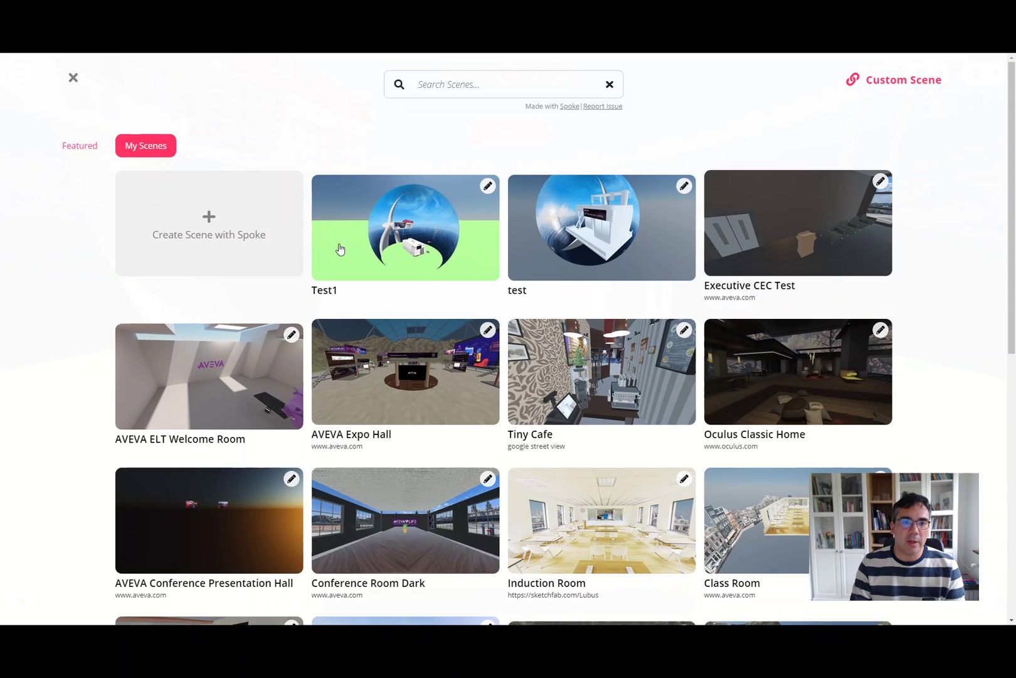